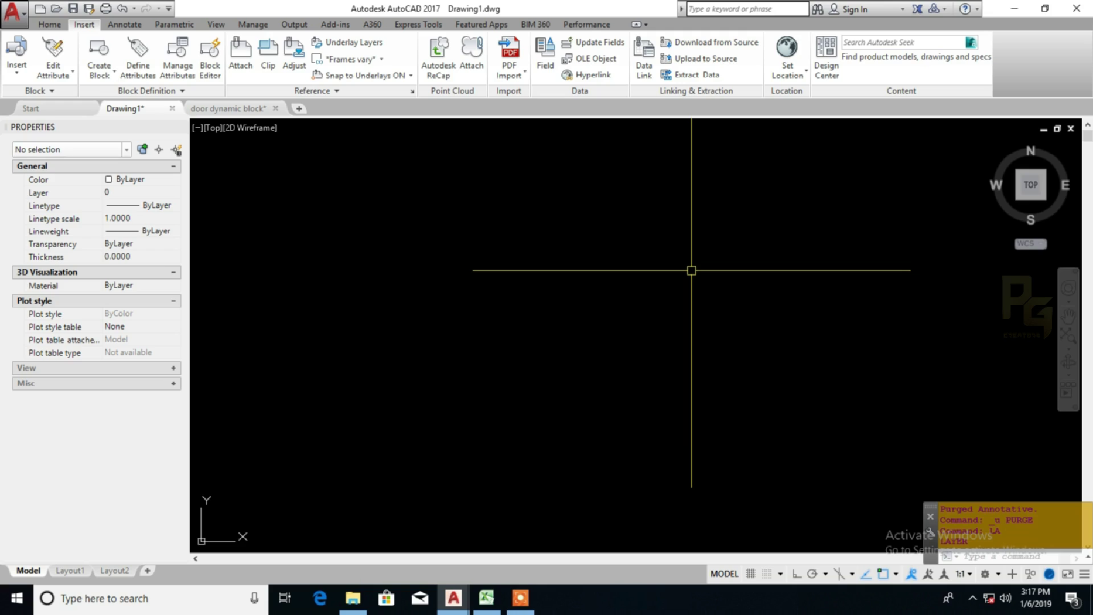
# - Create a new multiline style named Duct01 with the description "Duct in plan view"
pyautogui.write('MLS')
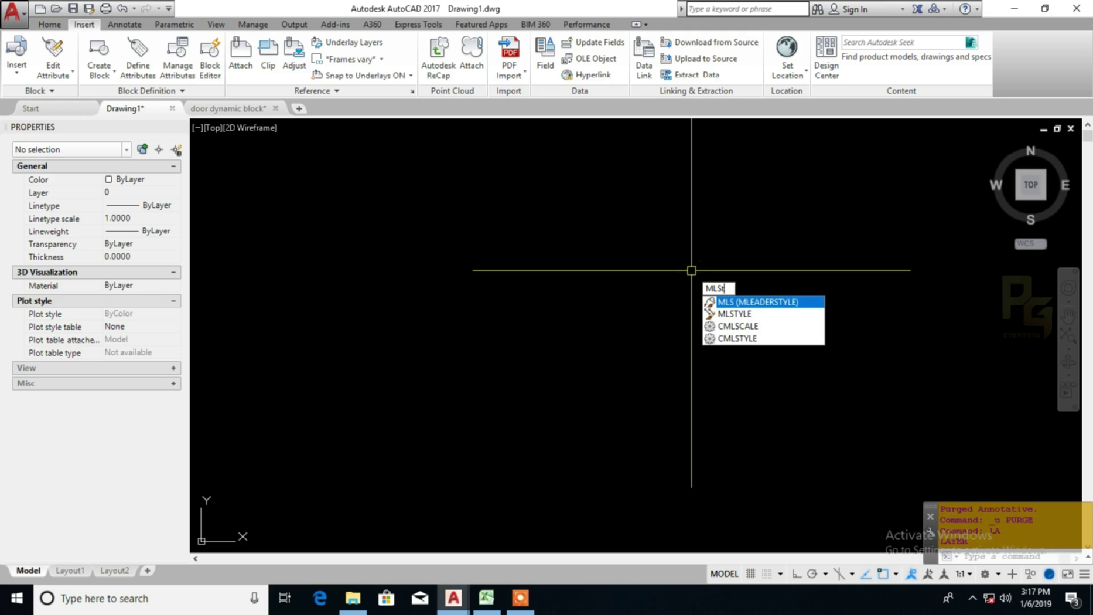
pyautogui.write('TYLE')
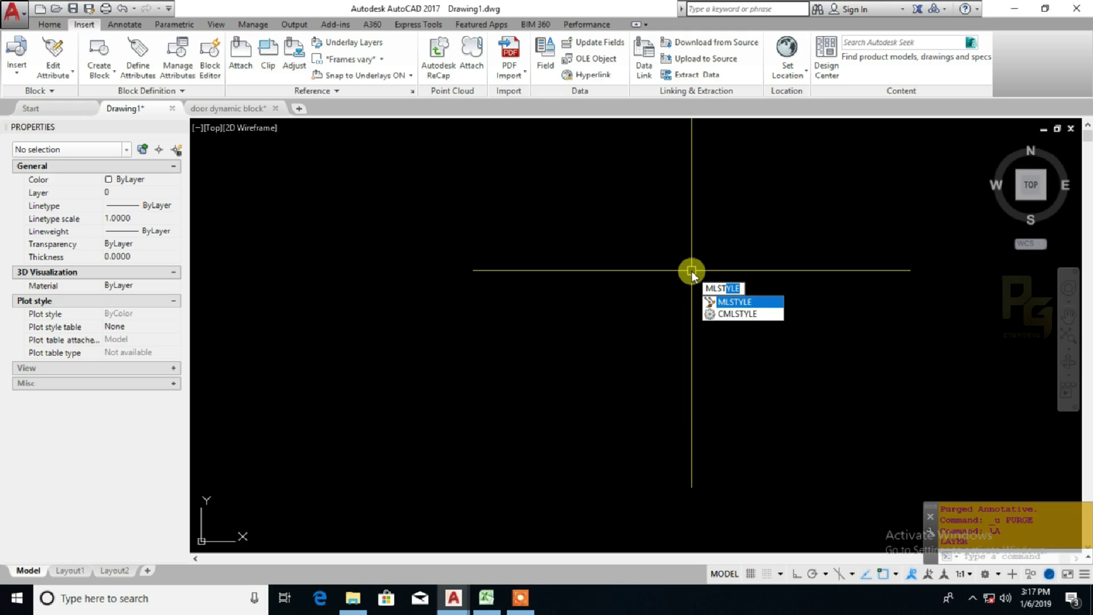
pyautogui.press('Return')
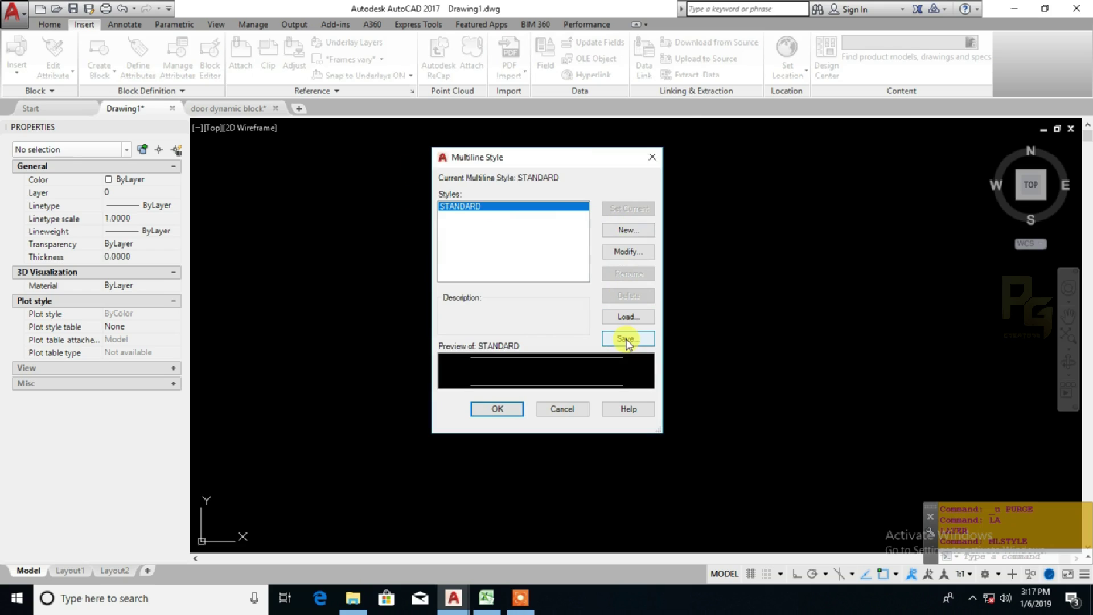
pyautogui.click(625, 232)
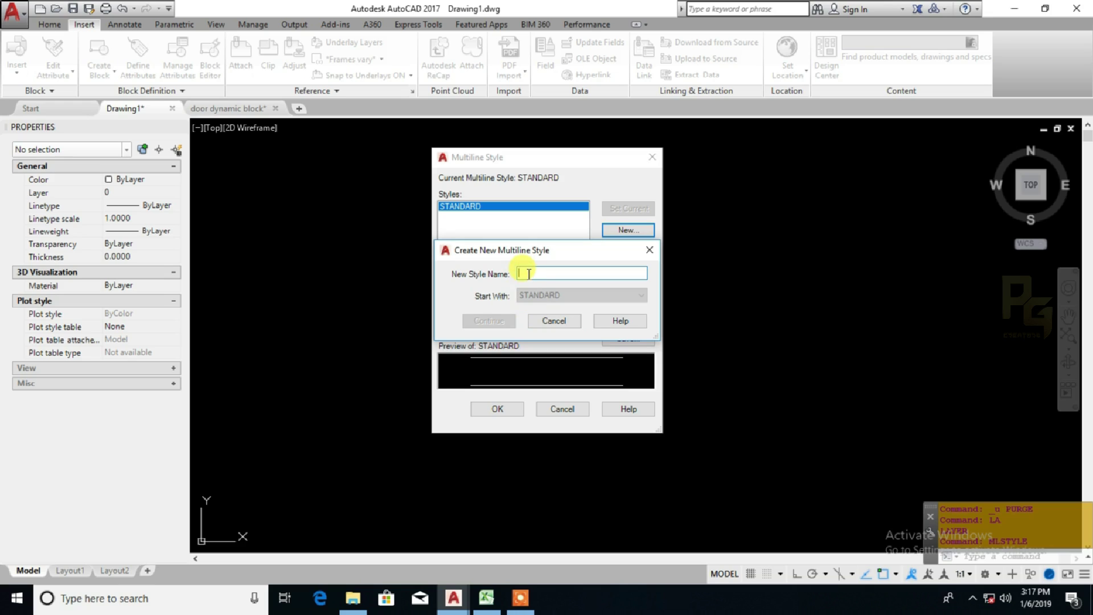
pyautogui.write('S')
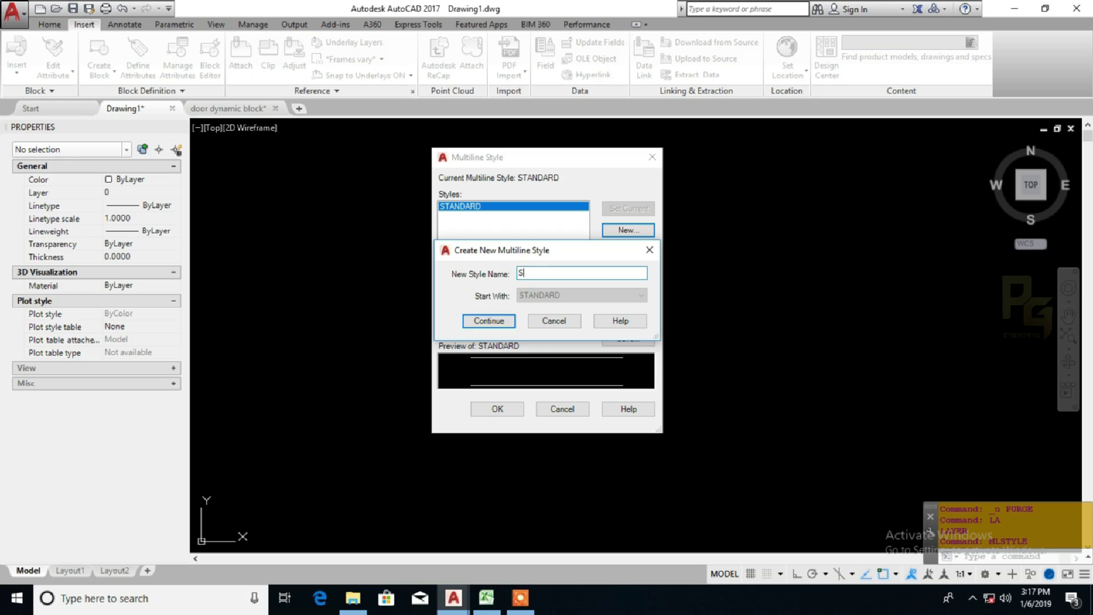
pyautogui.write('tyle01')
pyautogui.hotkey('ctrl', 'a')
pyautogui.write('Duct01')
pyautogui.click(493, 321)
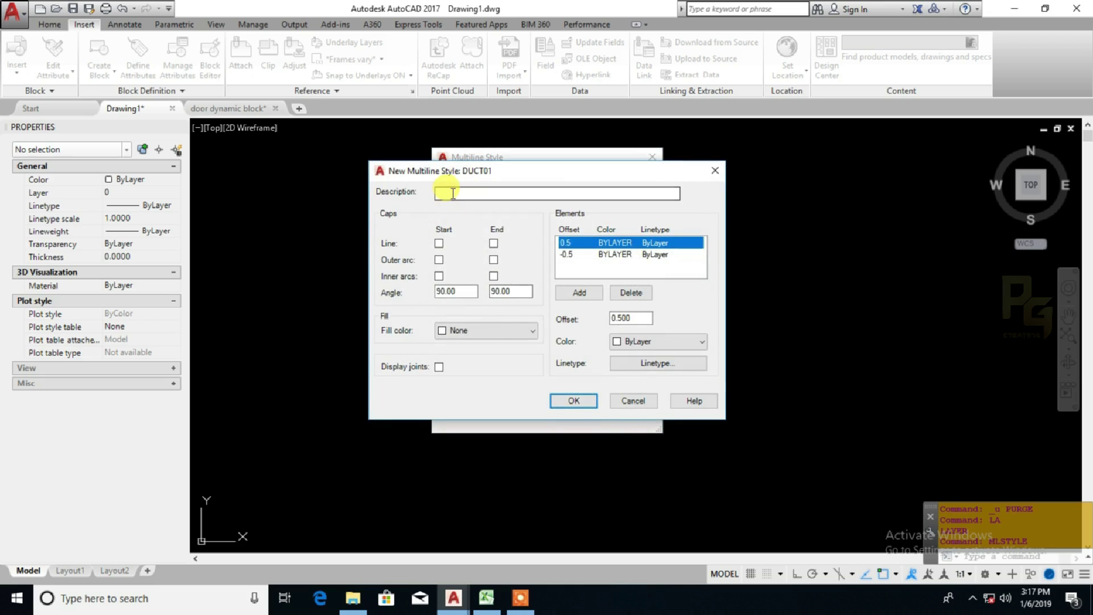
pyautogui.click(453, 193)
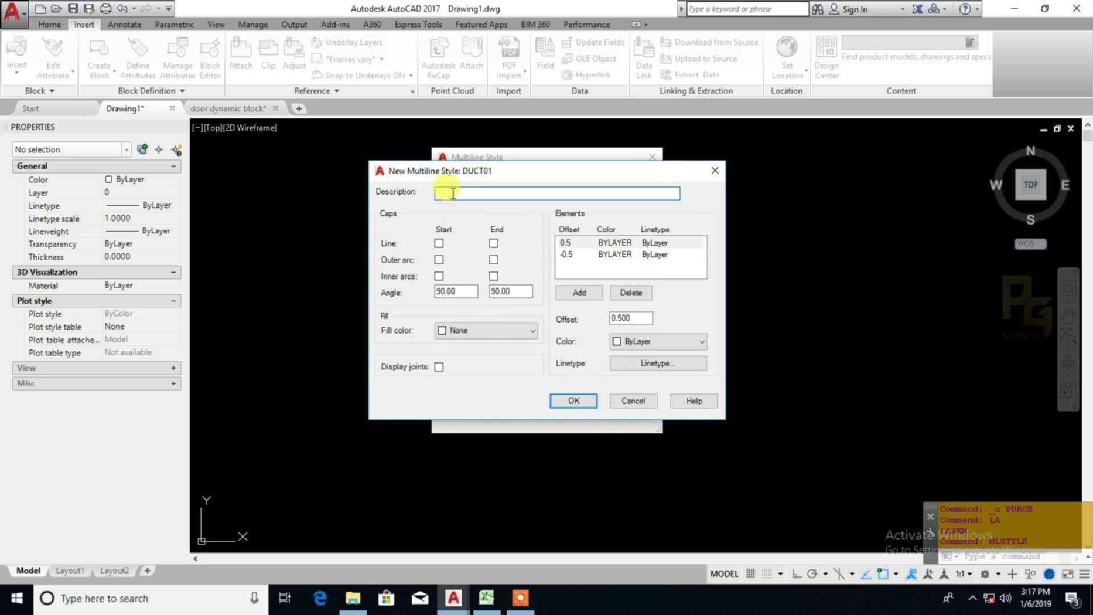
pyautogui.write('Duct in plan view')
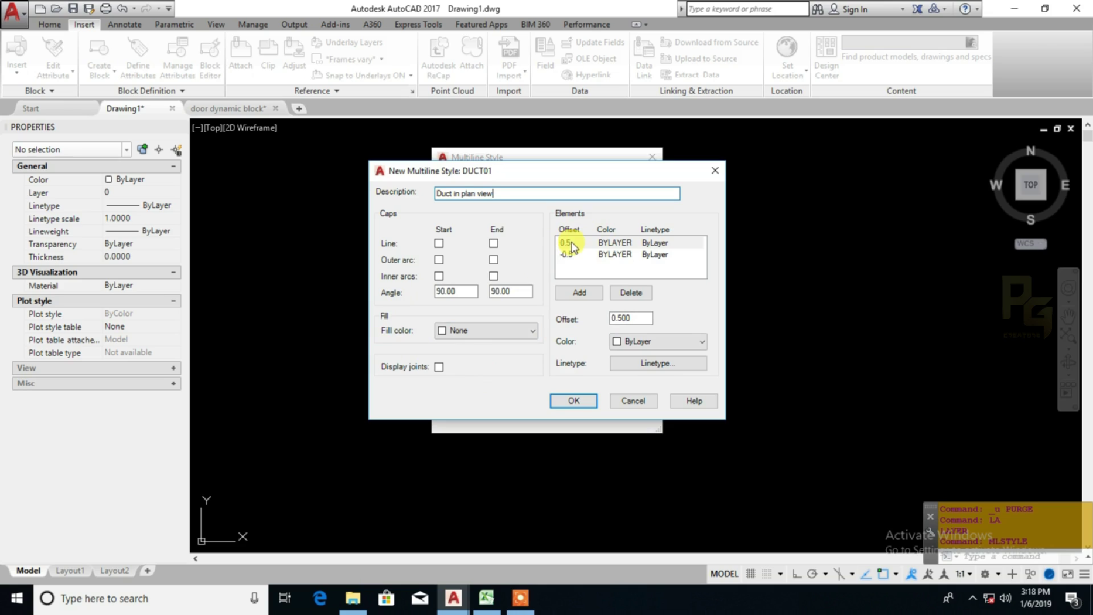
# - Add two more line elements to the style and set the 0.5 element's offset to 250
pyautogui.click(571, 244)
pyautogui.click(568, 256)
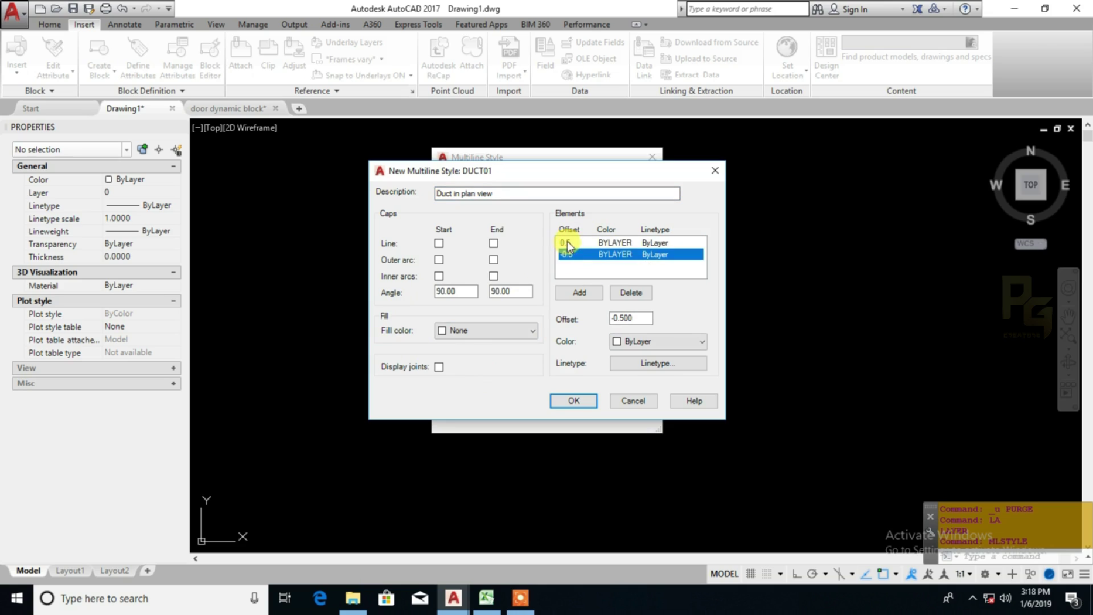
pyautogui.click(568, 244)
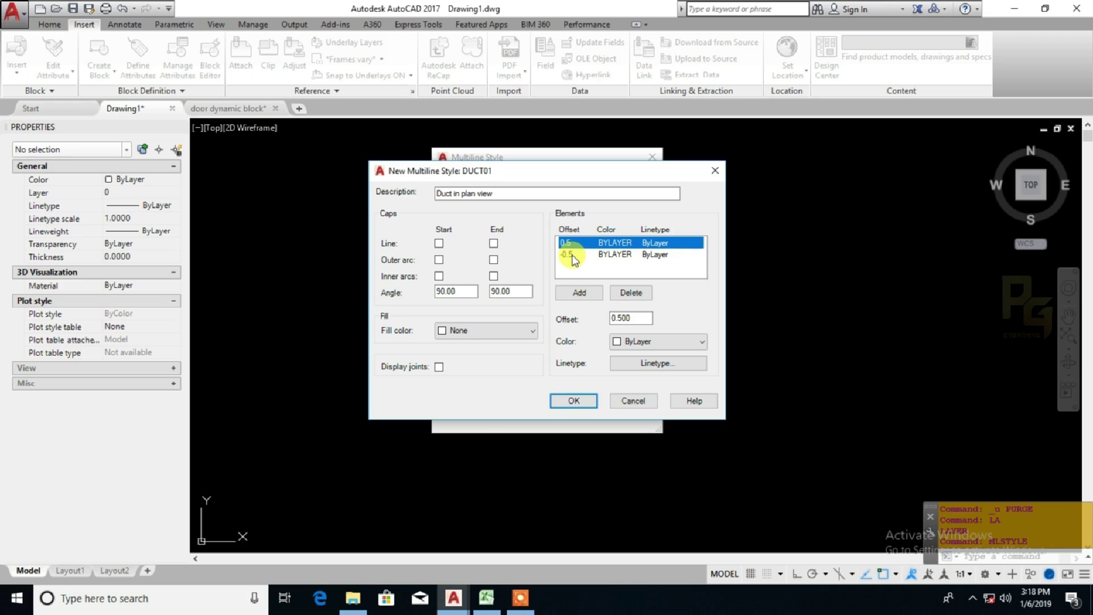
pyautogui.click(579, 292)
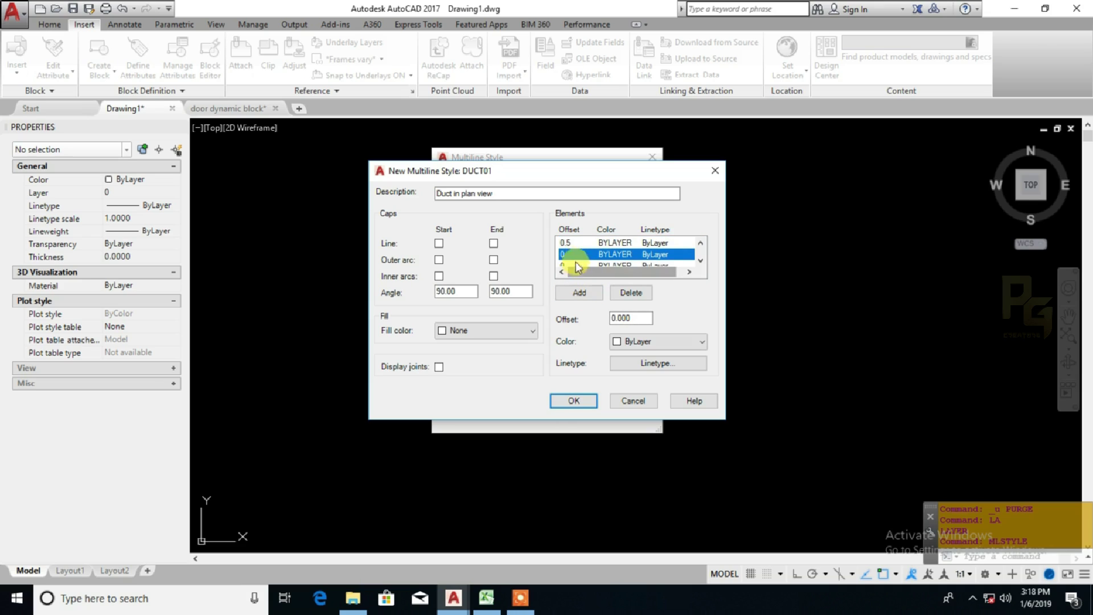
pyautogui.click(566, 243)
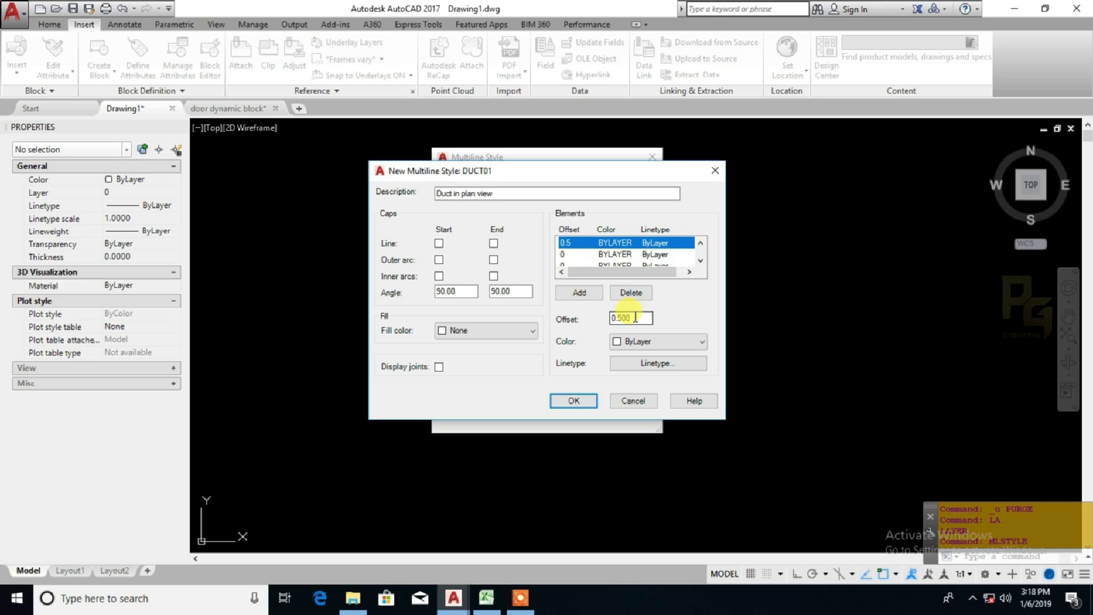
pyautogui.moveTo(636, 318); pyautogui.dragTo(567, 319)
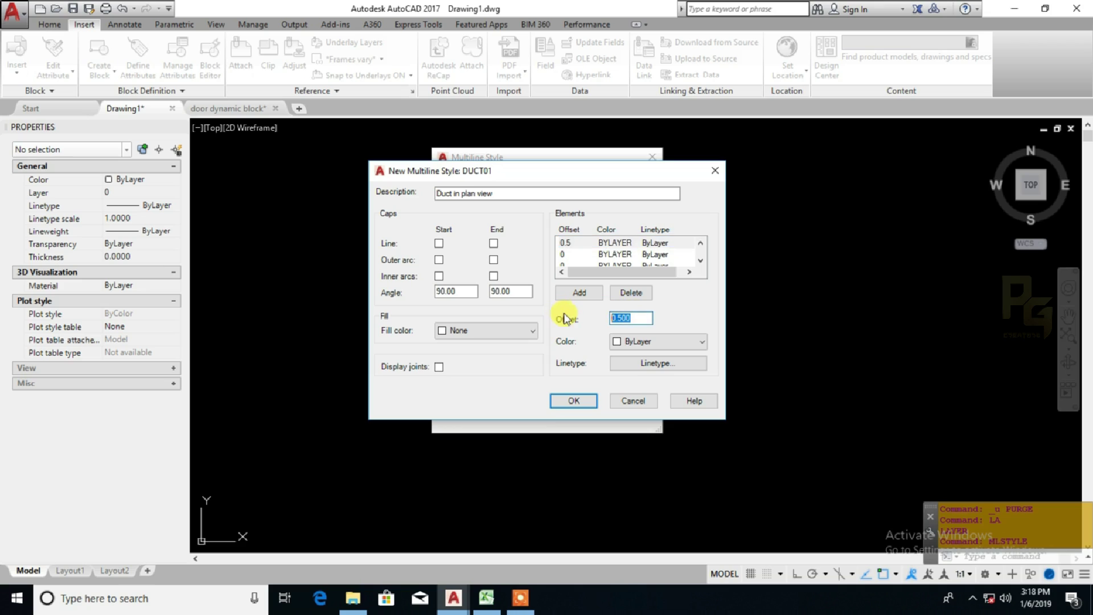
pyautogui.write('250')
# - Set one of the zero-offset elements to an offset of 245 and color it red
pyautogui.click(567, 255)
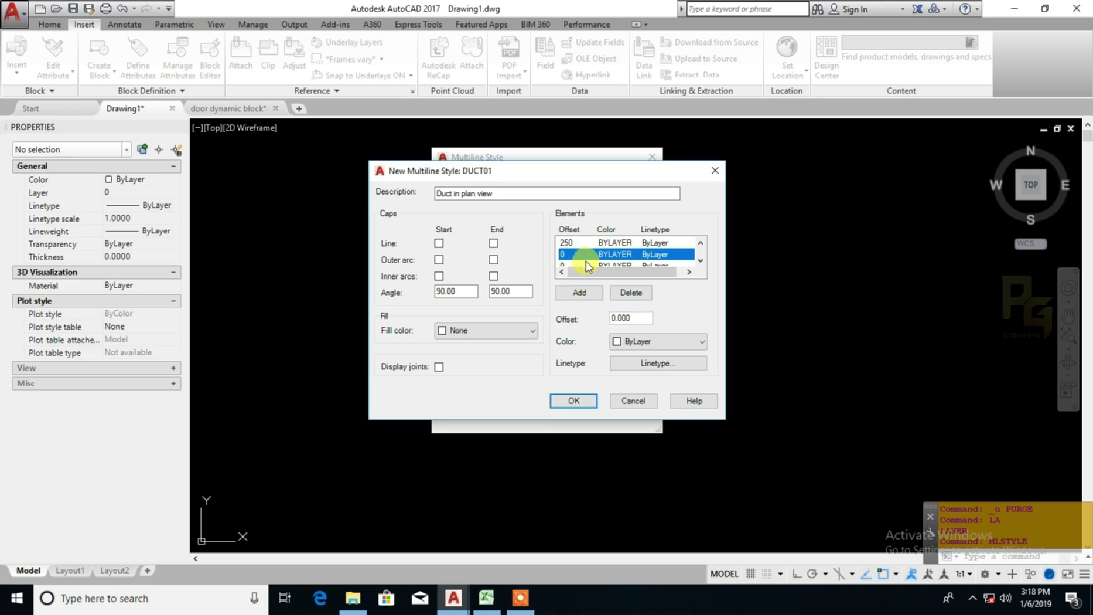
pyautogui.doubleClick(643, 317)
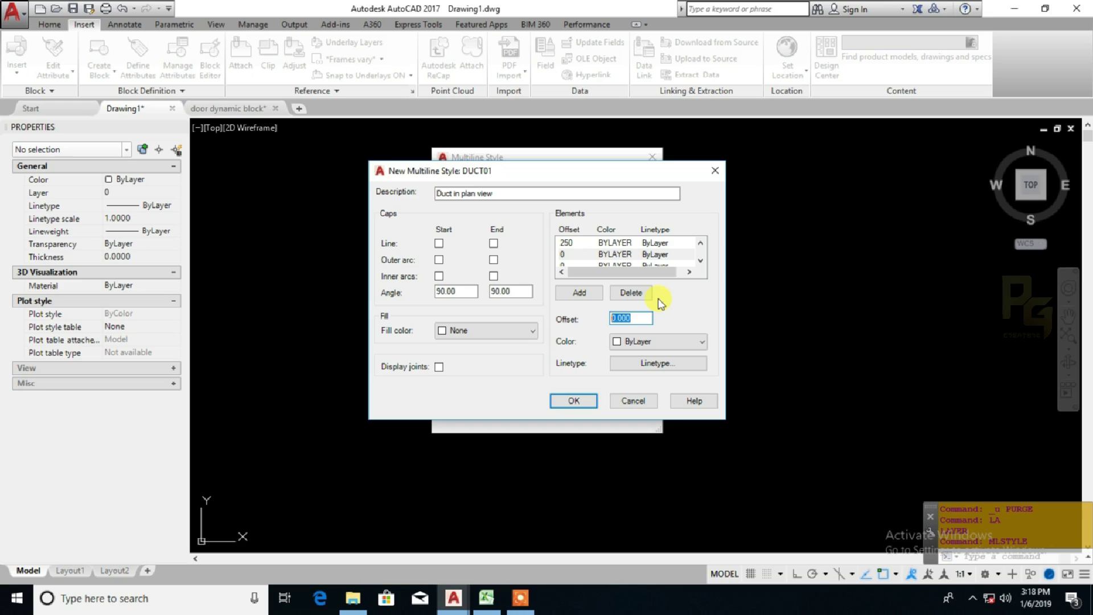
pyautogui.write('245')
pyautogui.click(700, 263)
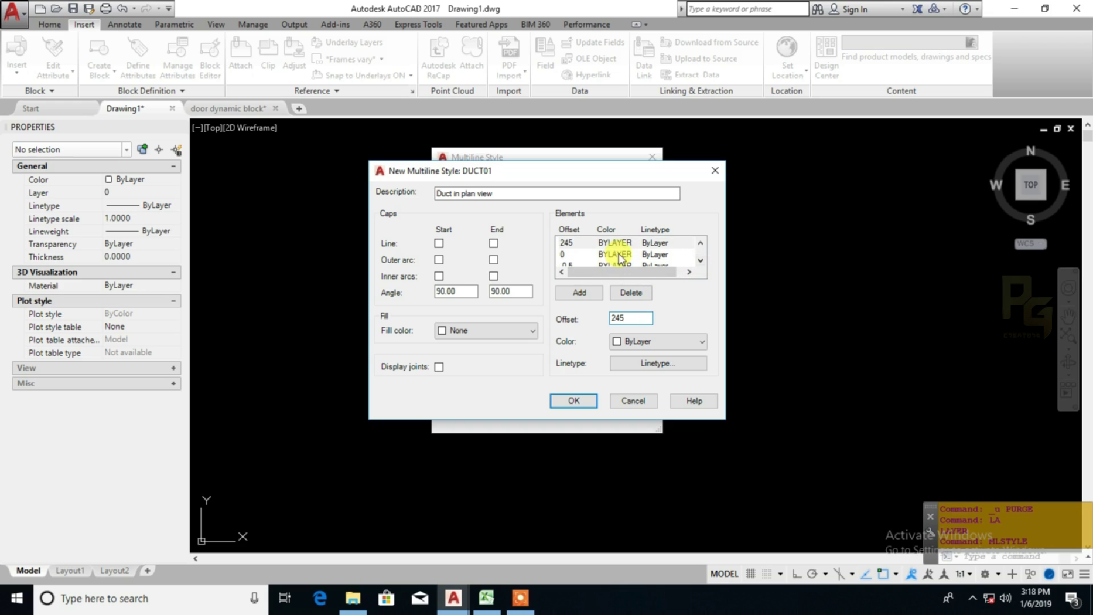
pyautogui.click(660, 242)
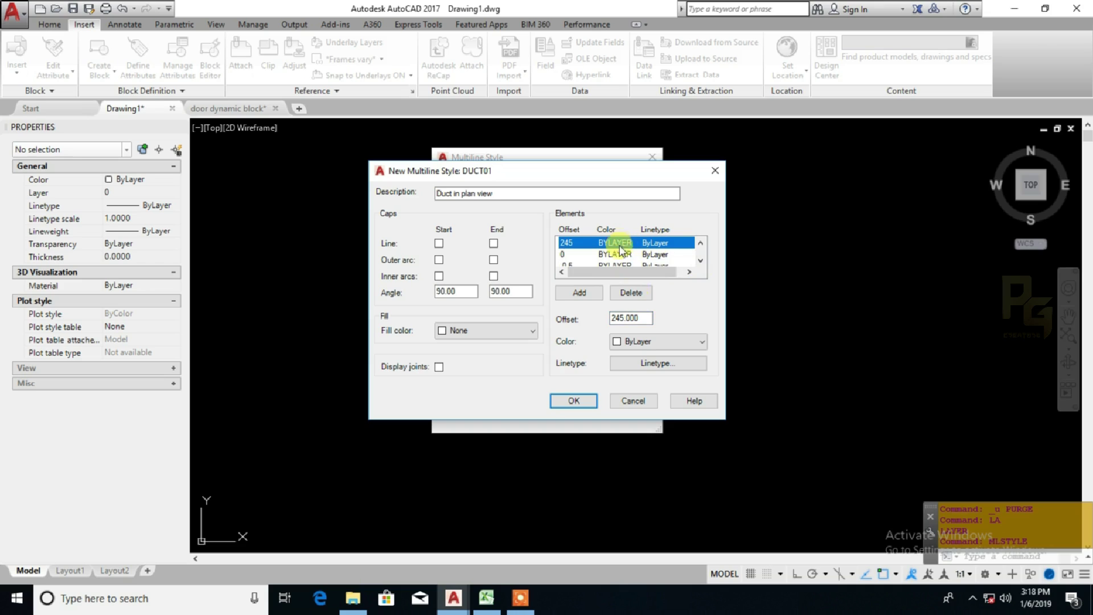
pyautogui.click(647, 342)
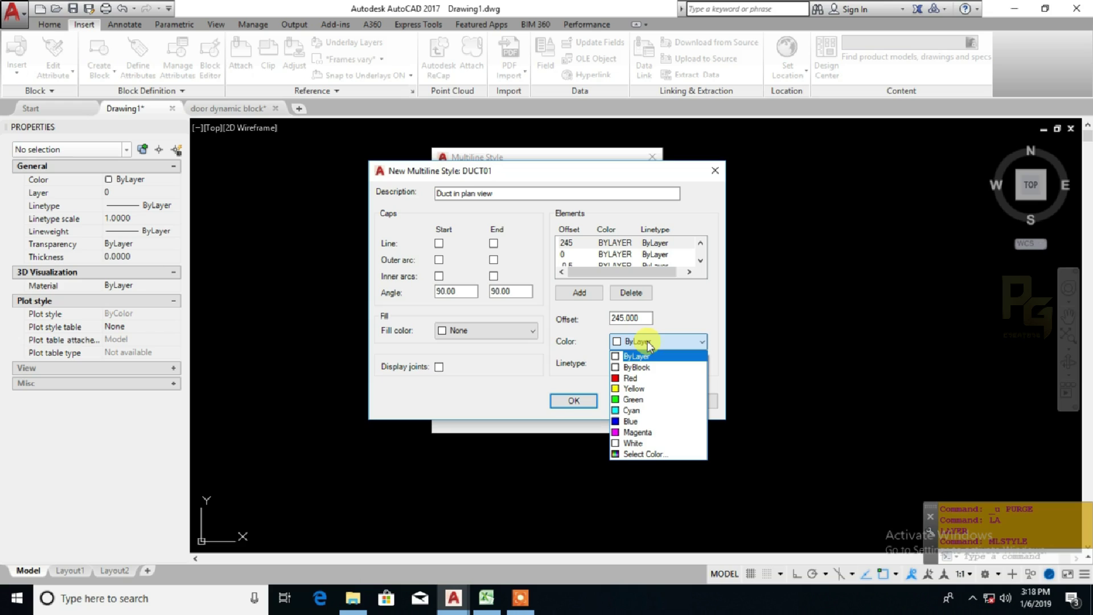
pyautogui.click(643, 378)
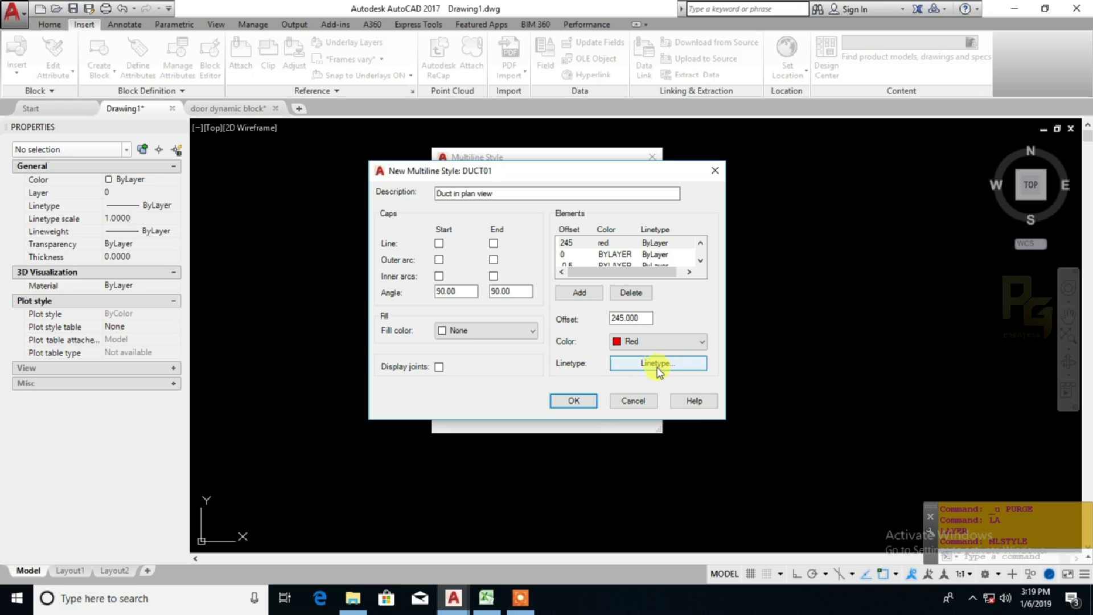
# - Load the HIDDEN linetype from acad.lin and assign it to the 245 element
pyautogui.click(657, 367)
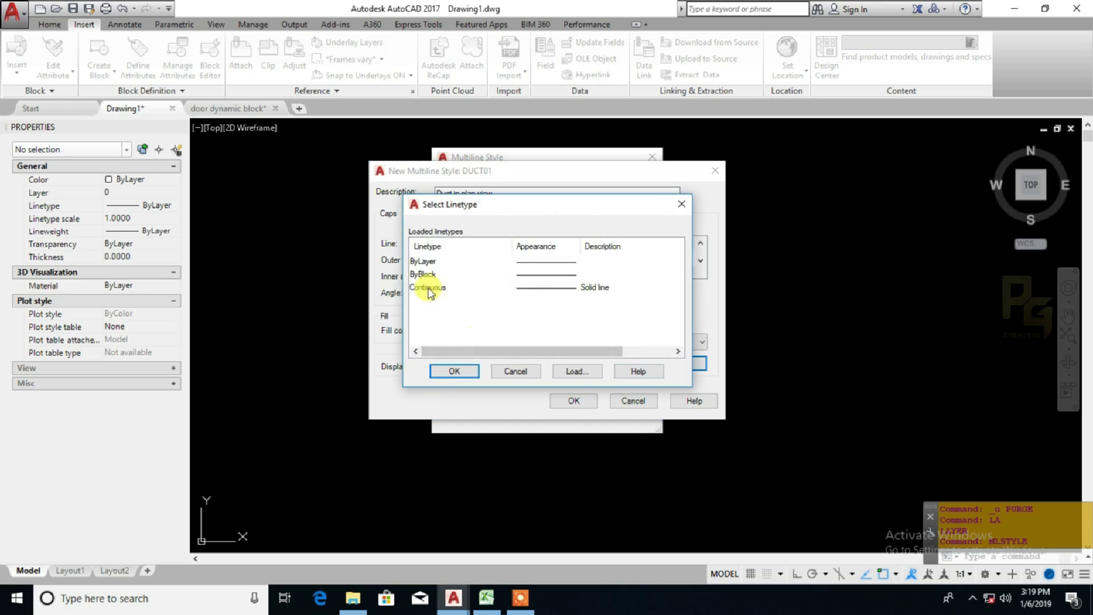
pyautogui.click(576, 370)
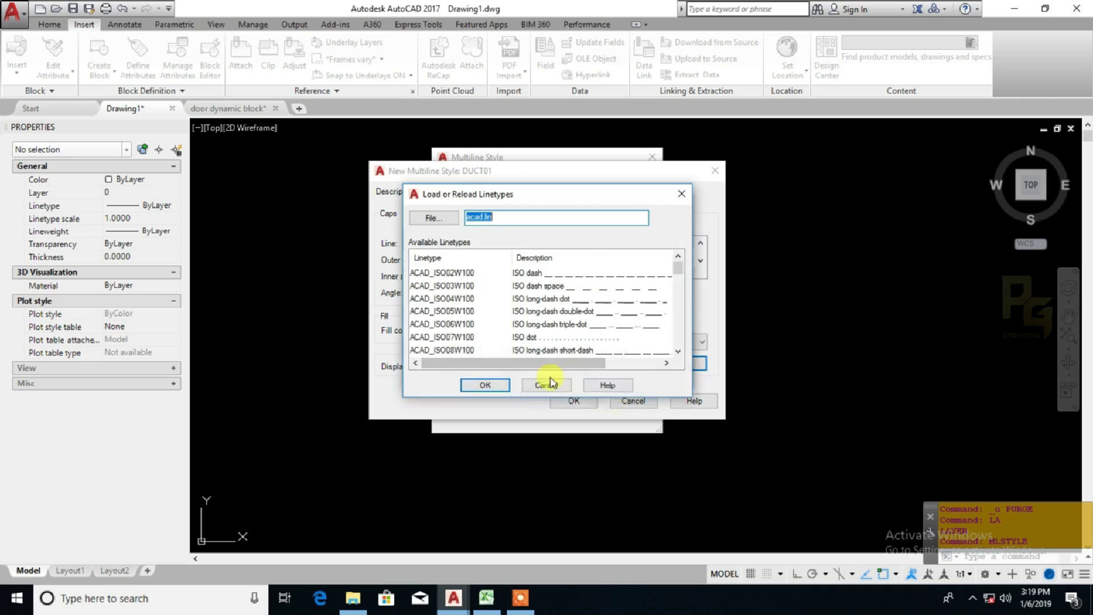
pyautogui.click(465, 312)
pyautogui.press('h')
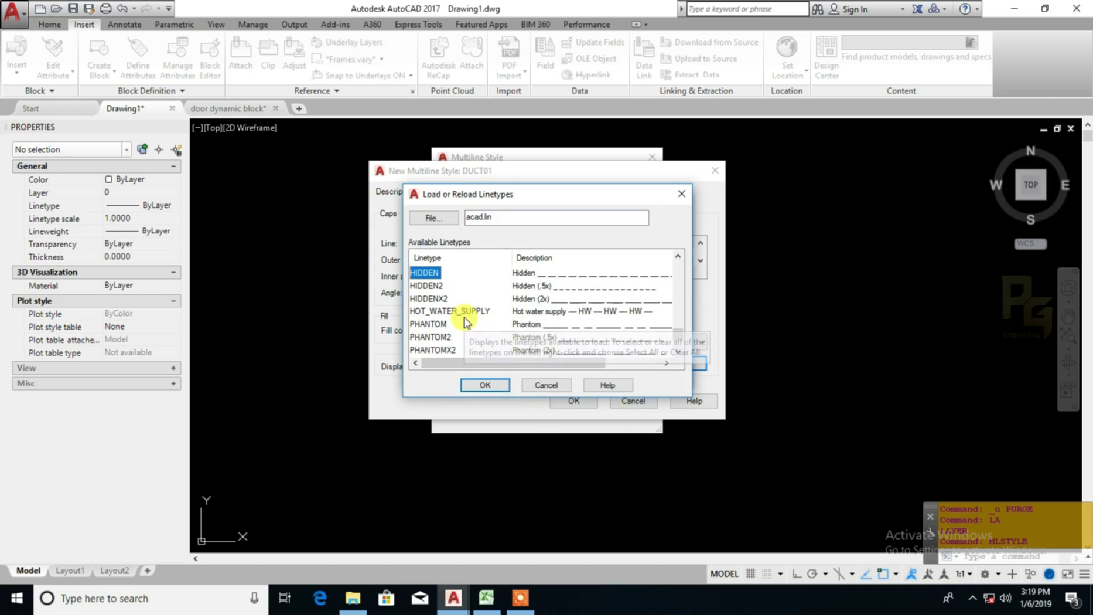
pyautogui.click(498, 389)
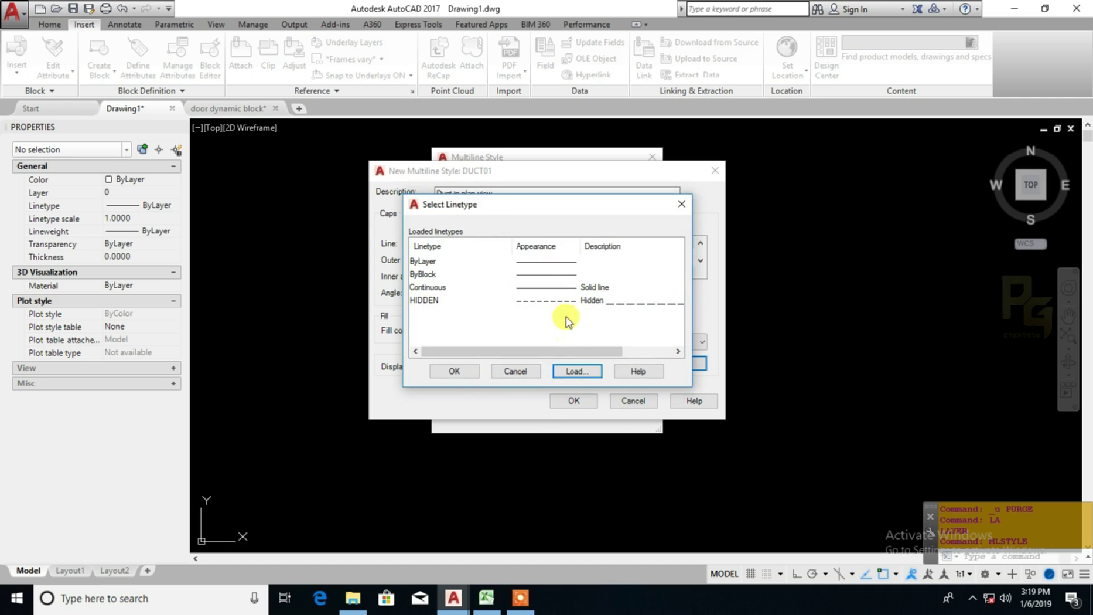
pyautogui.click(555, 300)
pyautogui.click(455, 370)
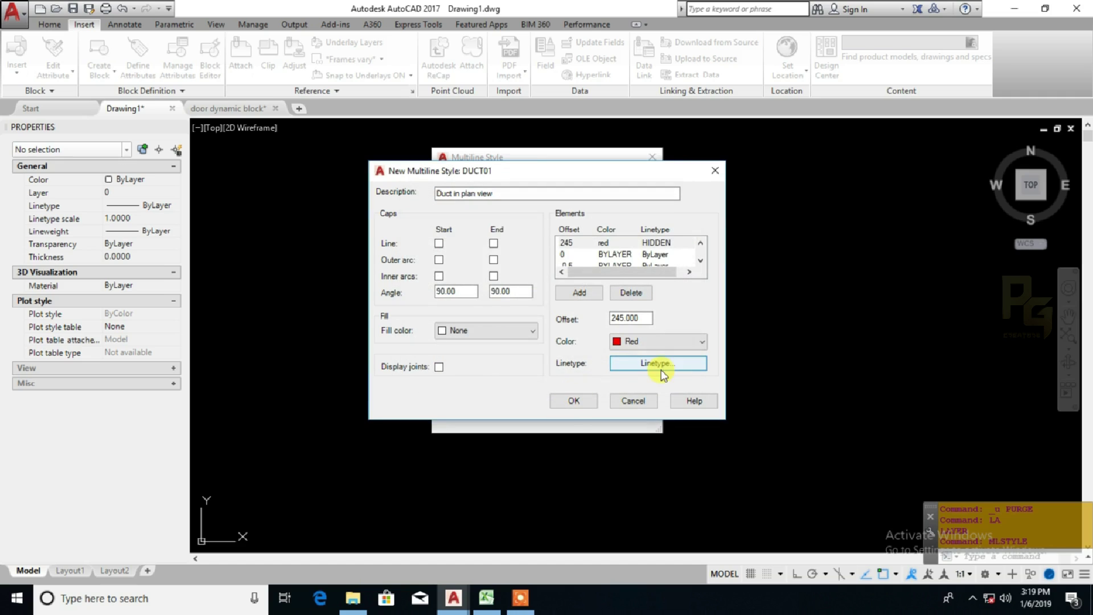
# - Set the remaining zero-offset element's offset to -245
pyautogui.click(611, 255)
pyautogui.moveTo(640, 319); pyautogui.dragTo(584, 326)
pyautogui.write('-245')
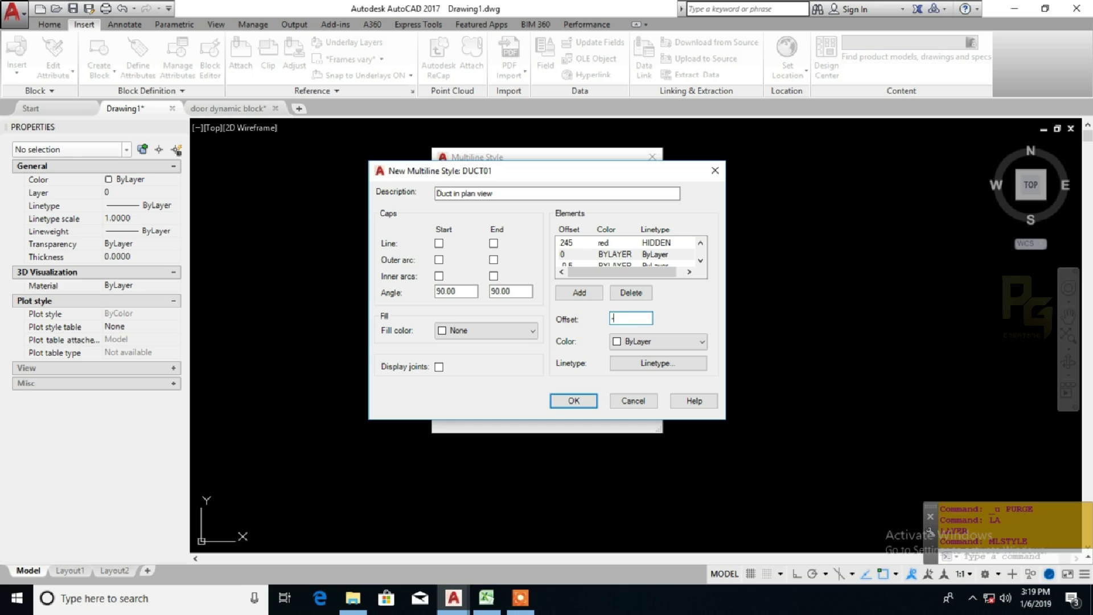
# - Color the -0.5 element red and assign it the HIDDEN linetype
pyautogui.click(622, 256)
pyautogui.click(655, 342)
pyautogui.click(636, 379)
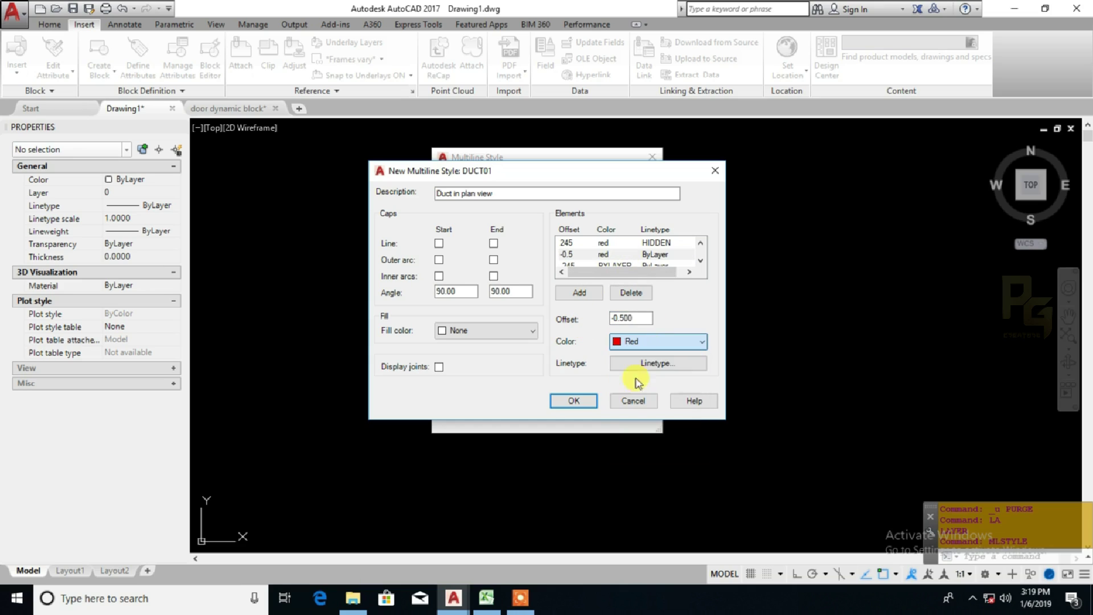
pyautogui.click(648, 362)
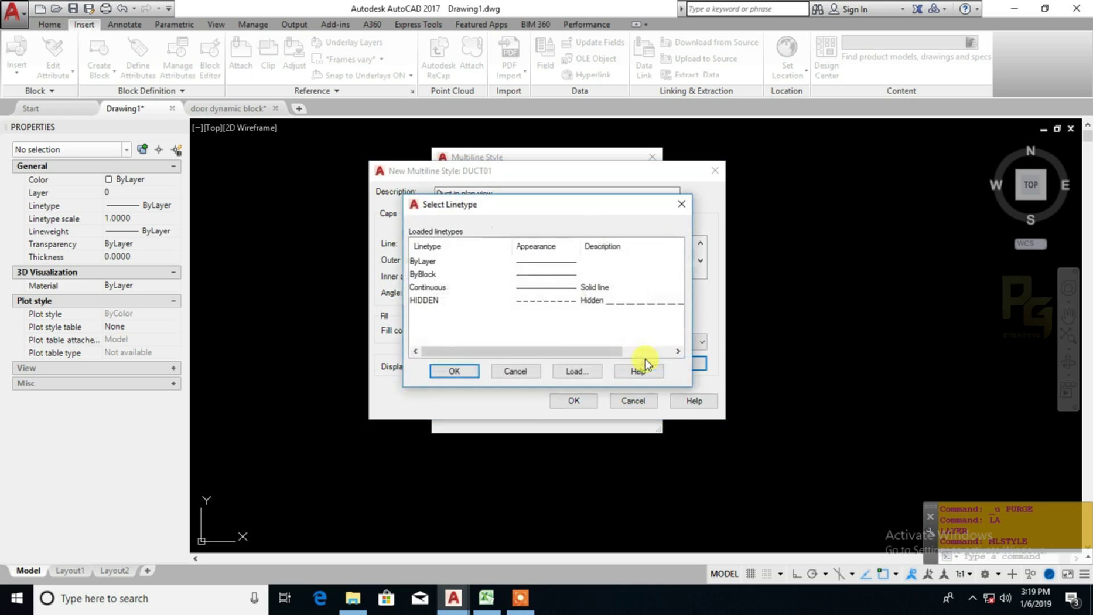
pyautogui.click(427, 301)
pyautogui.click(454, 371)
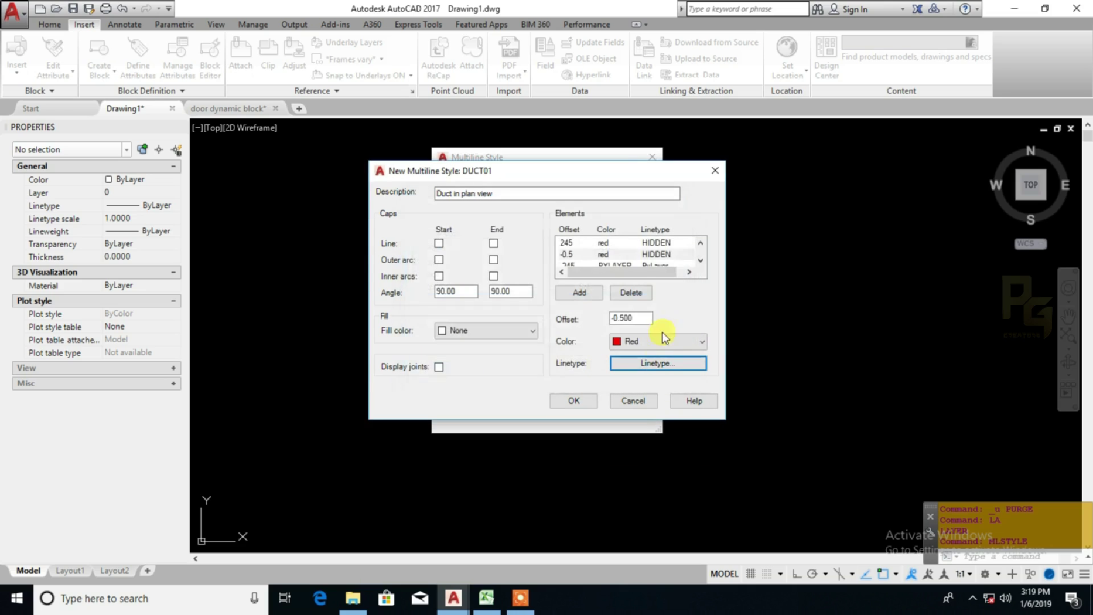
# - Set the offset of the -0.5 element with the HIDDEN linetype to -245
pyautogui.click(697, 263)
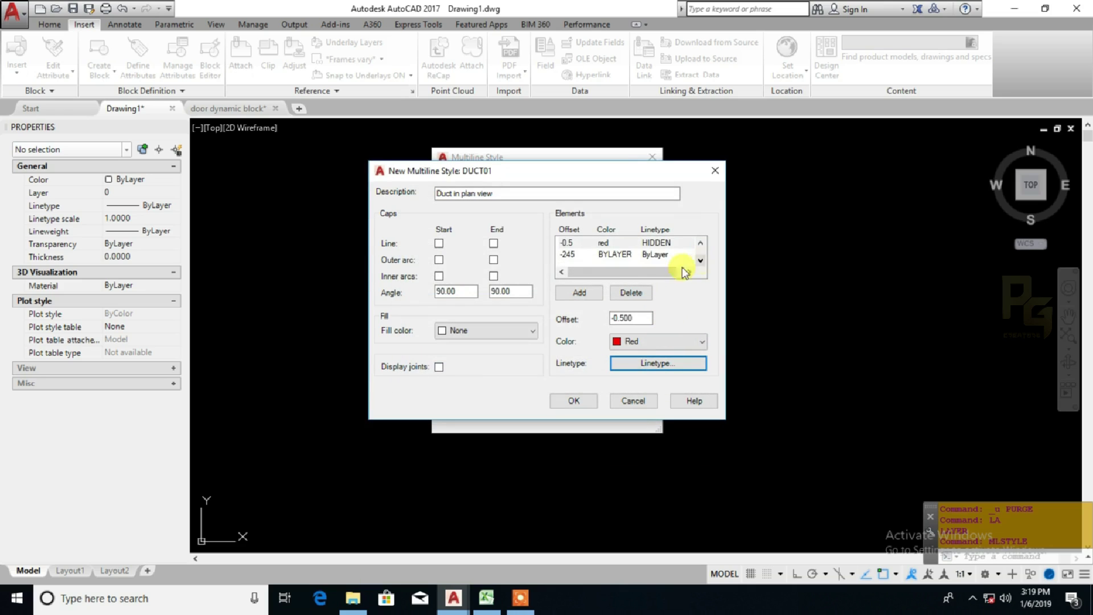
pyautogui.click(573, 243)
pyautogui.moveTo(640, 318); pyautogui.dragTo(569, 321)
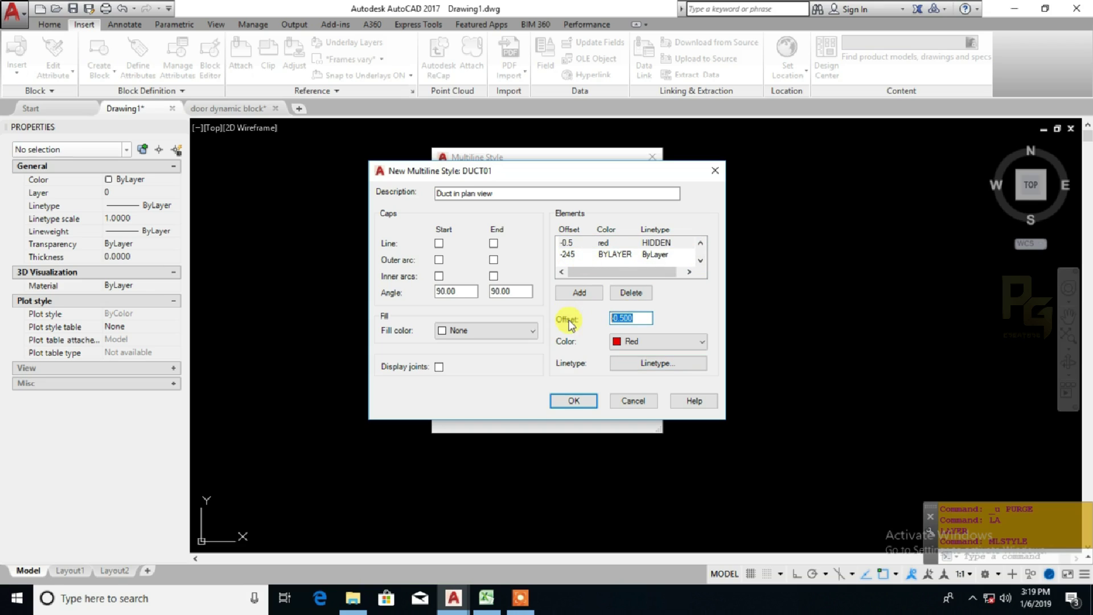
pyautogui.write('-250')
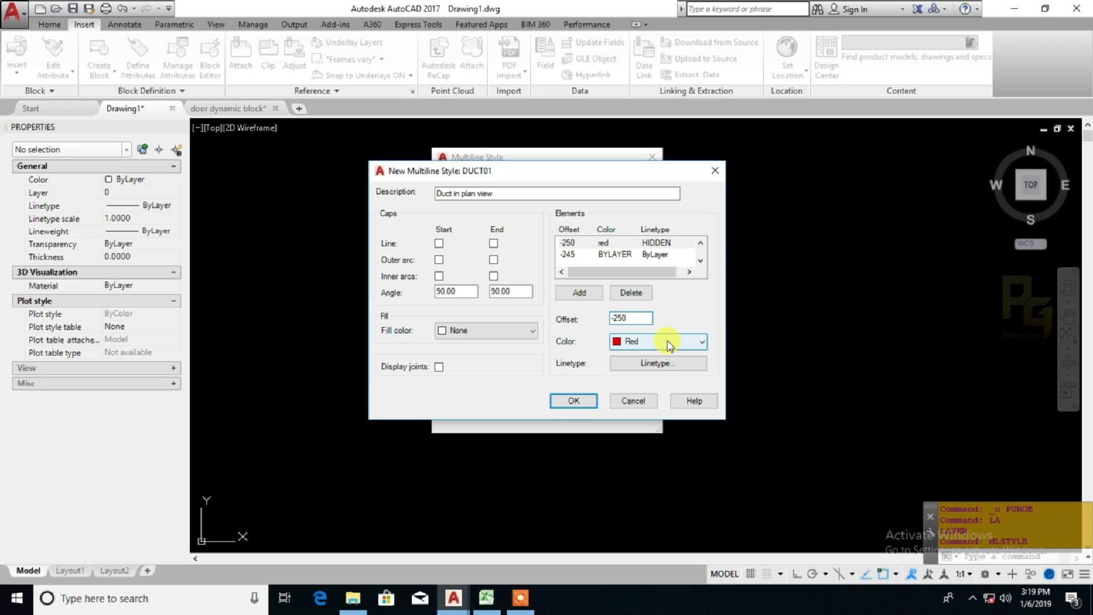
pyautogui.write('45')
# - Set the offset of the lower ByLayer element, outside the red hidden one, to -250
pyautogui.click(569, 254)
pyautogui.moveTo(646, 319); pyautogui.dragTo(591, 320)
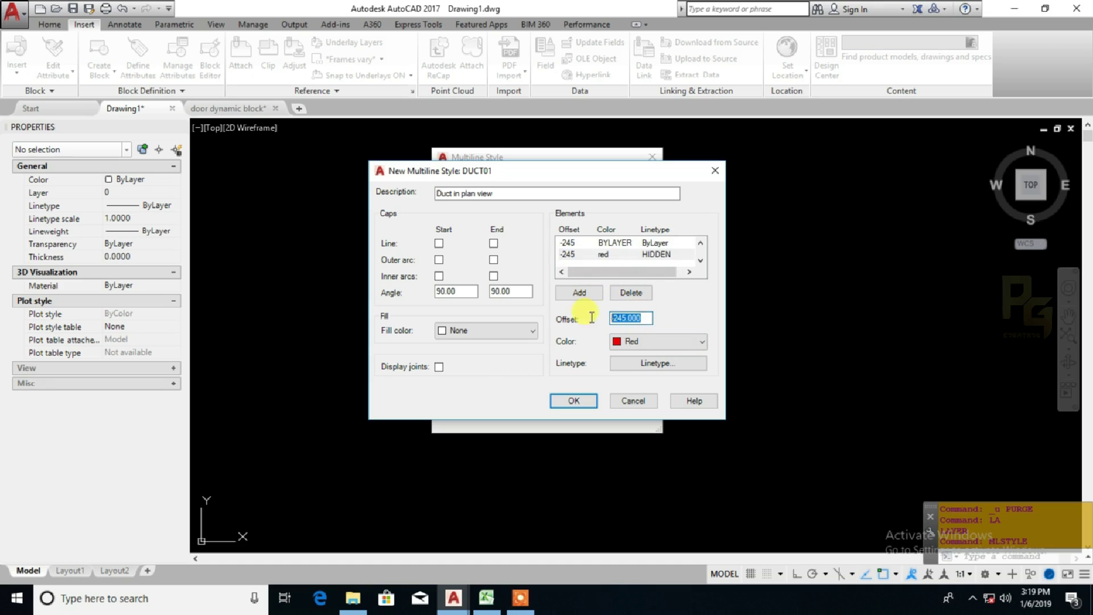
pyautogui.click(570, 243)
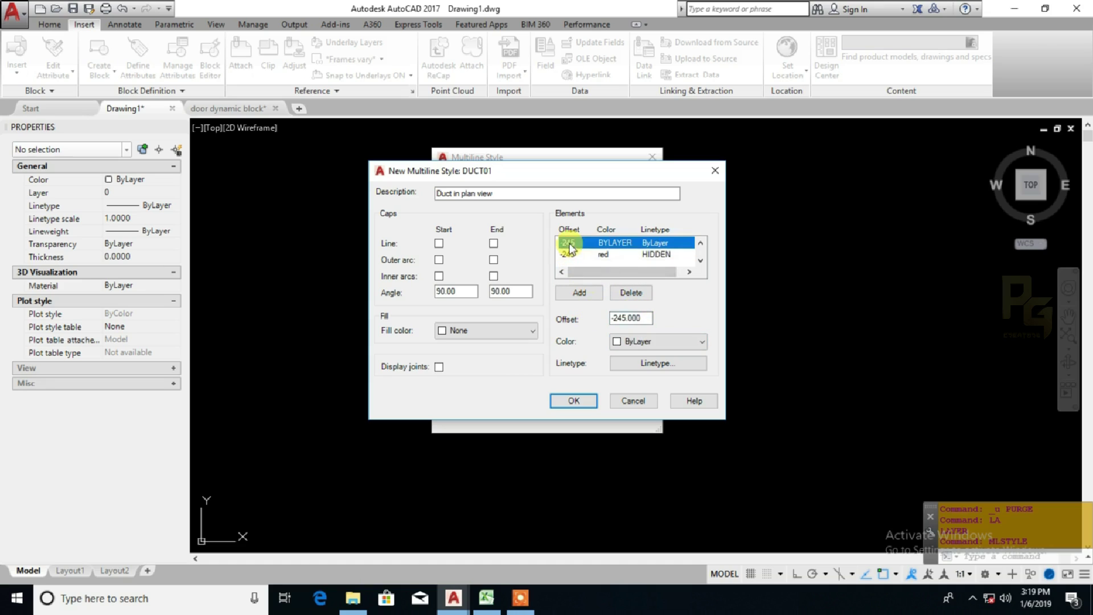
pyautogui.moveTo(645, 319); pyautogui.dragTo(582, 327)
pyautogui.write('-2')
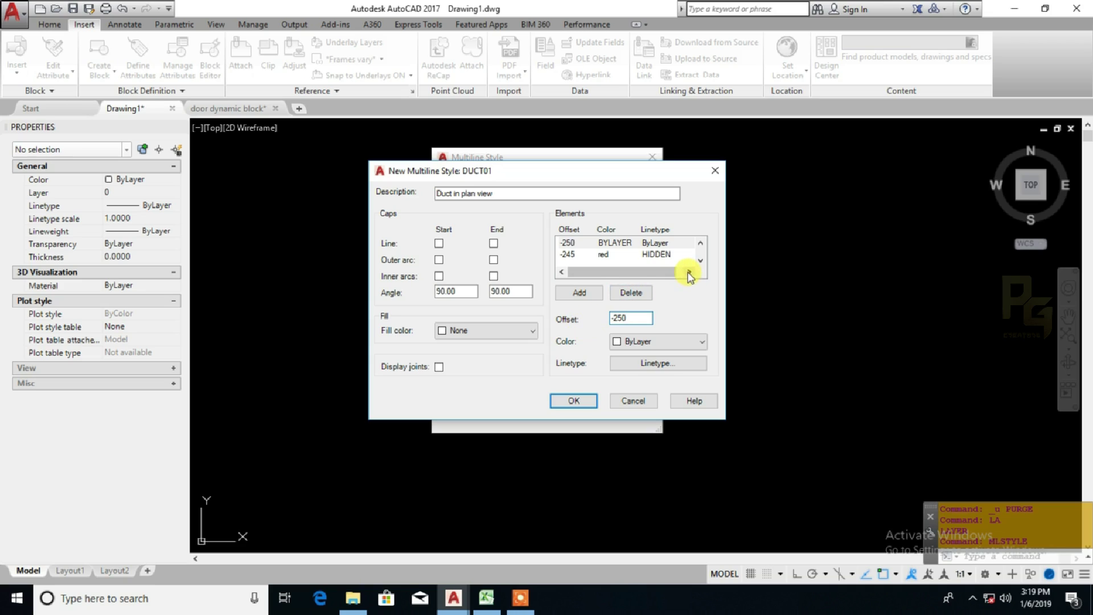
pyautogui.moveTo(675, 273); pyautogui.dragTo(625, 271)
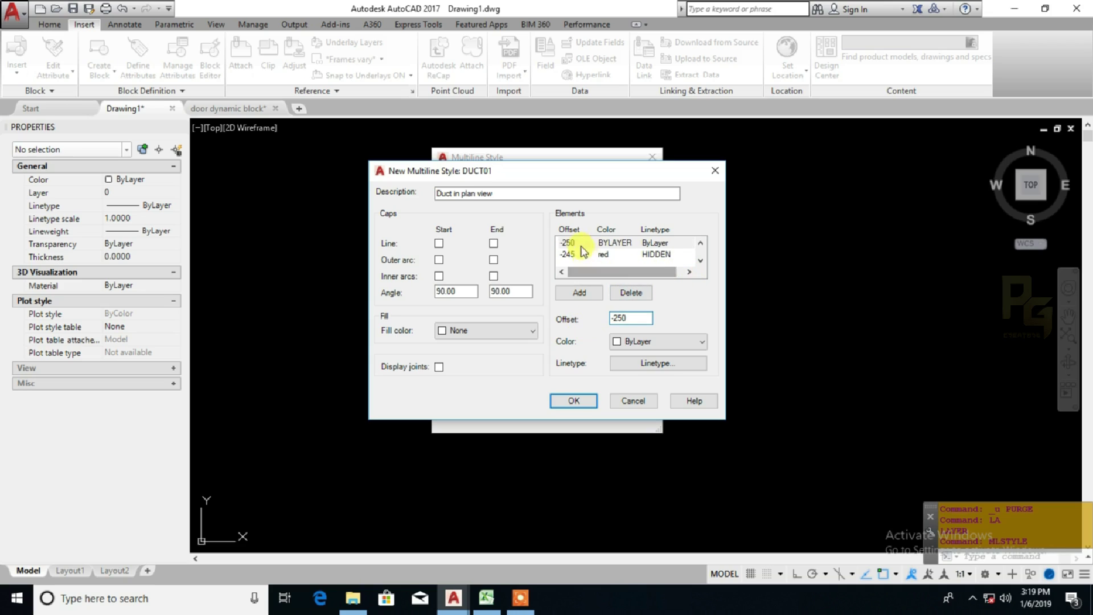
# - Review the offset, color and linetype of every element in the DUCT01 style, from the upper outer line to the lower one
pyautogui.click(700, 243)
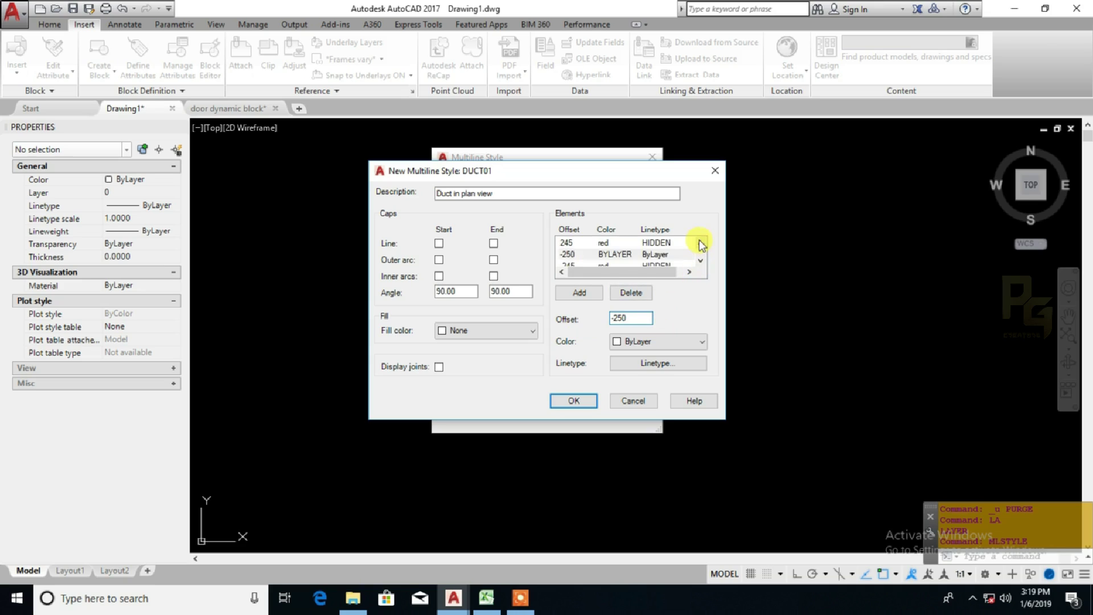
pyautogui.click(701, 243)
pyautogui.click(623, 242)
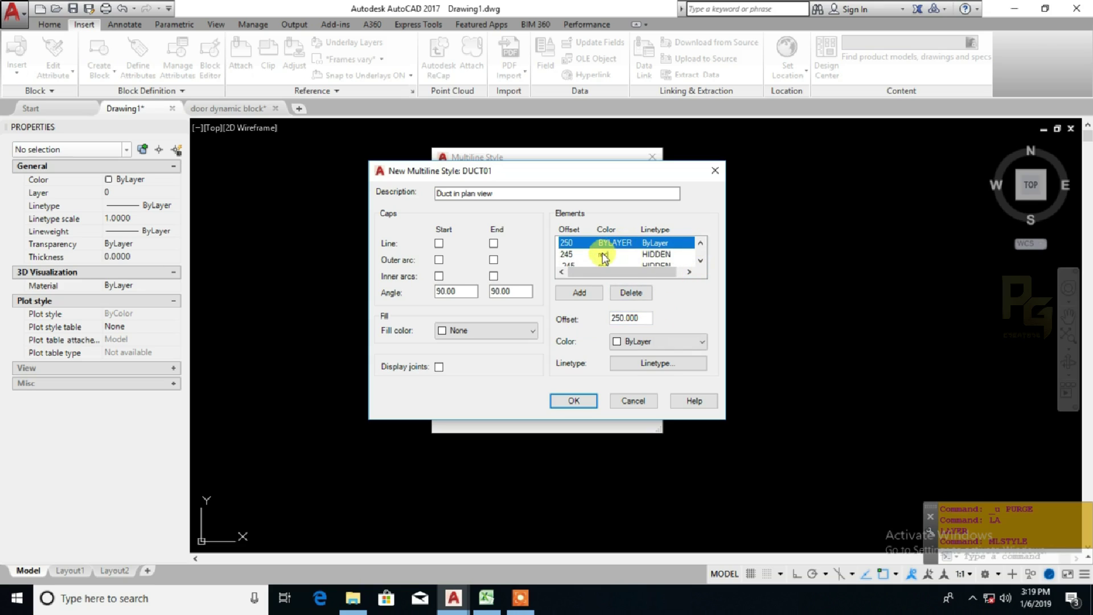
pyautogui.click(604, 254)
pyautogui.click(620, 244)
pyautogui.click(620, 255)
pyautogui.click(701, 260)
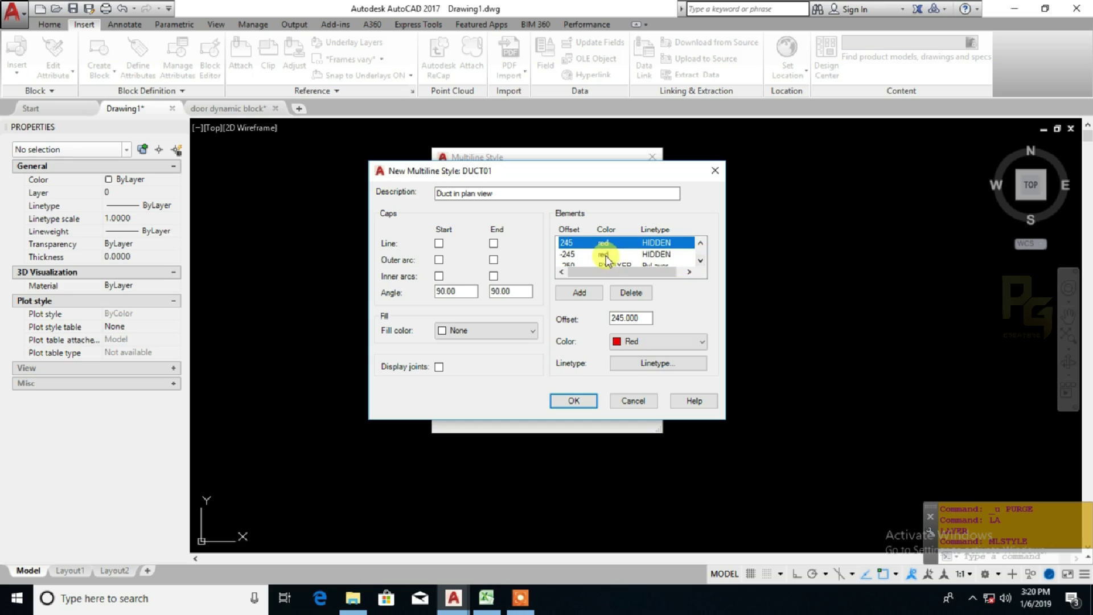
pyautogui.click(612, 255)
pyautogui.click(701, 260)
pyautogui.click(619, 256)
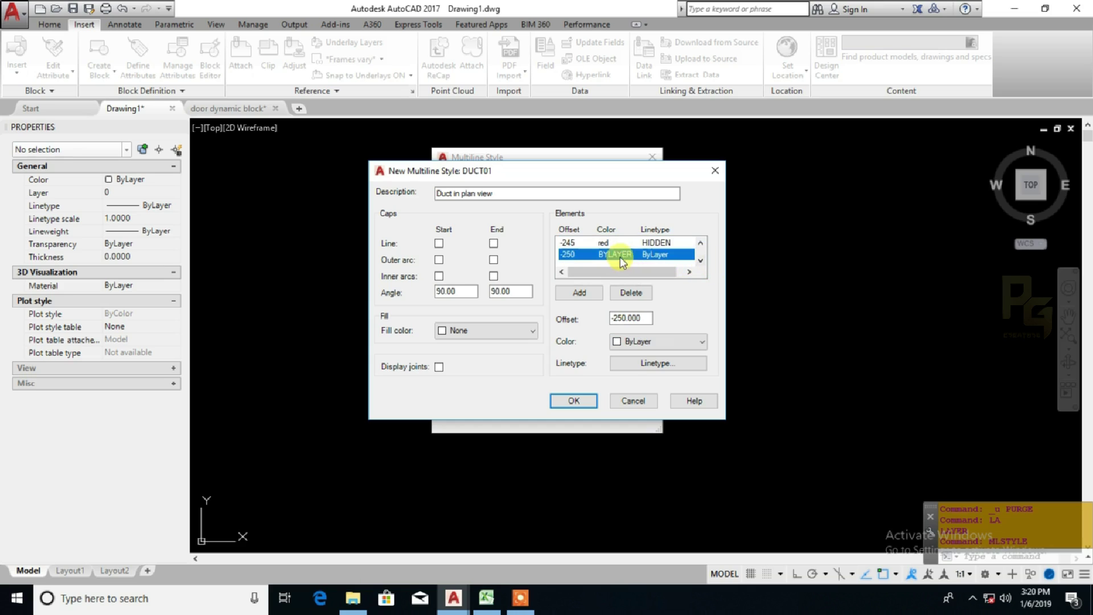
pyautogui.click(703, 242)
pyautogui.click(702, 242)
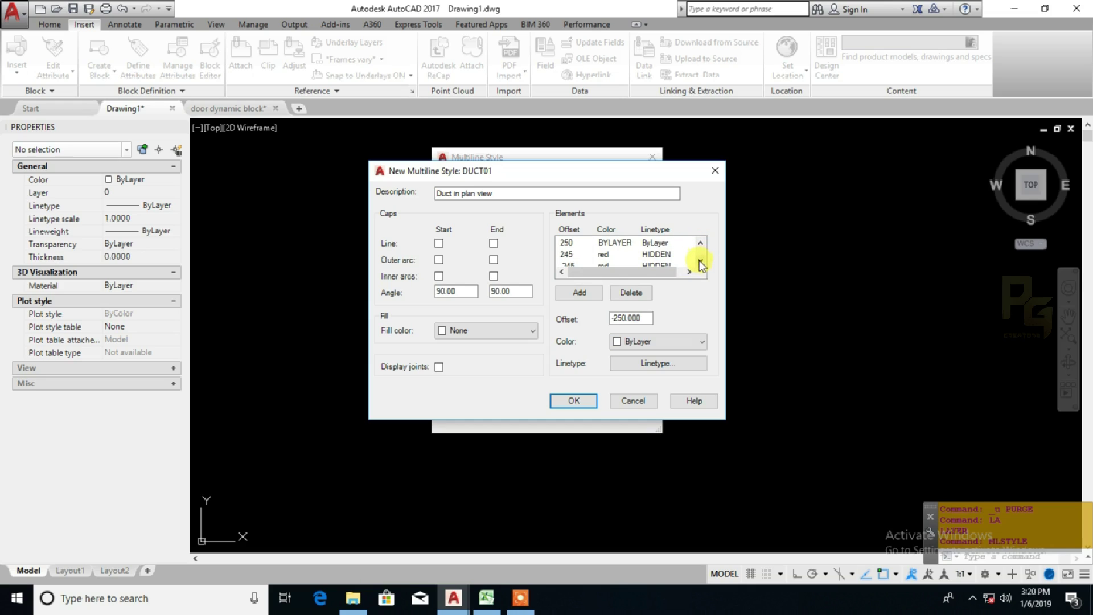
pyautogui.click(700, 263)
pyautogui.click(700, 263)
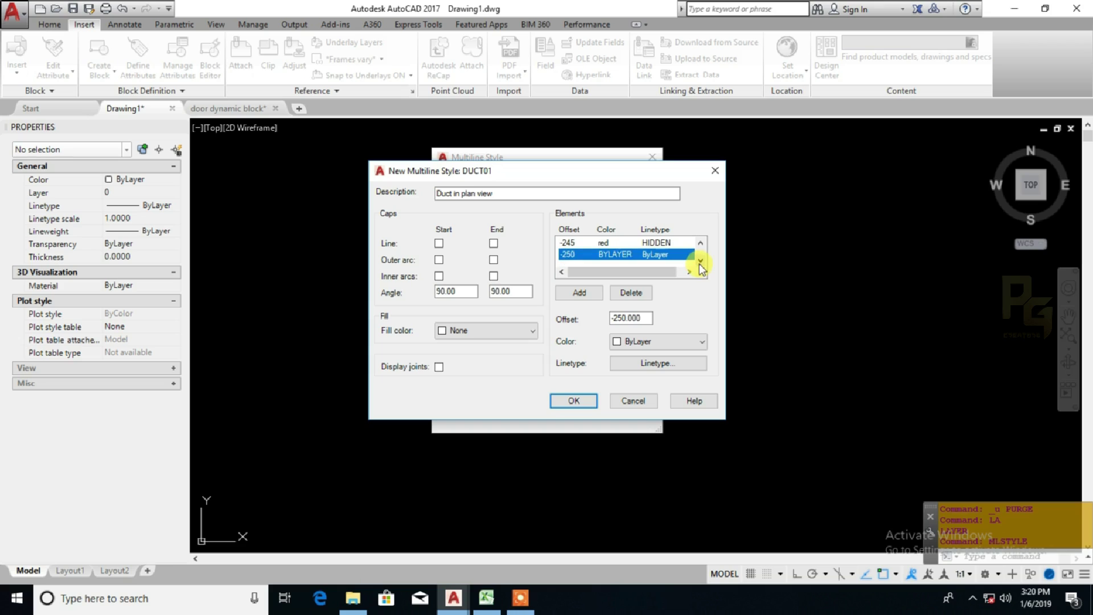
# - Turn on joint display and straight line caps at the start and end of DUCT01, keeping the fill at None, and accept the style
pyautogui.click(439, 367)
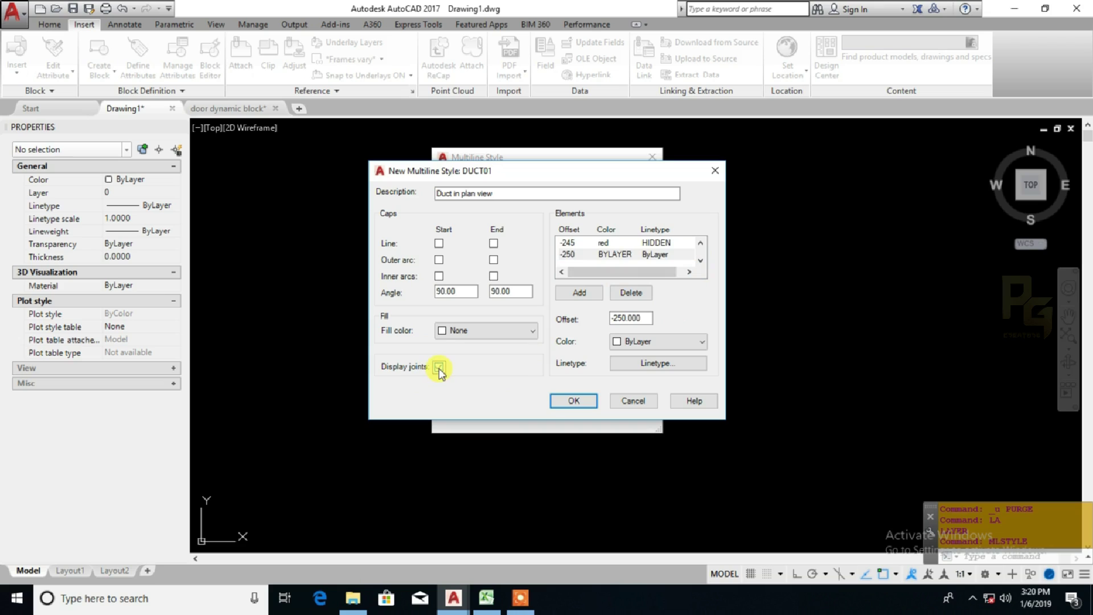
pyautogui.click(487, 335)
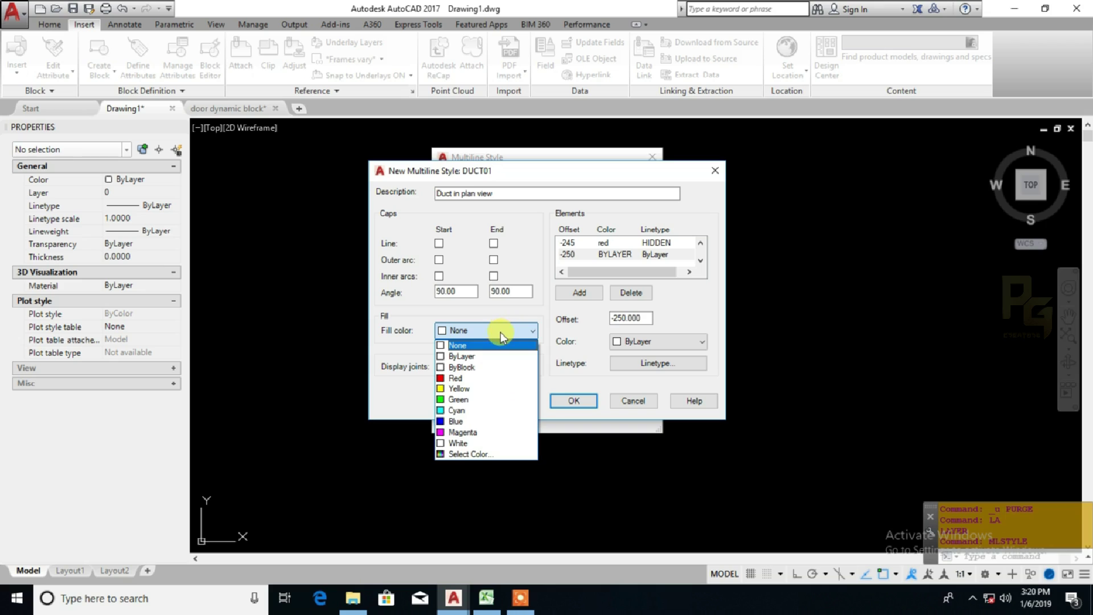
pyautogui.click(487, 346)
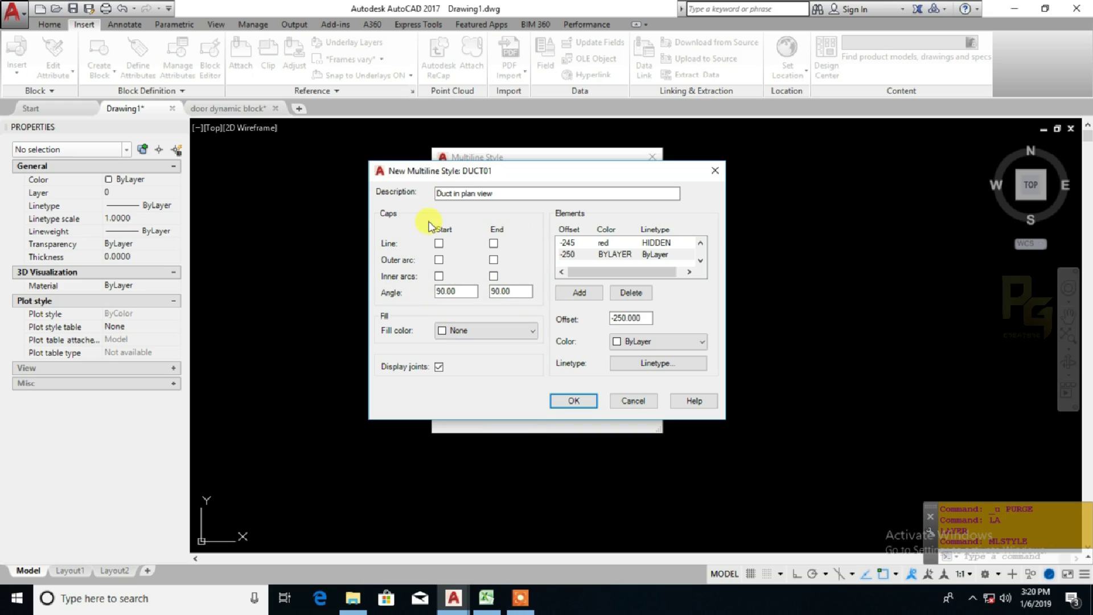
pyautogui.click(439, 244)
pyautogui.click(493, 243)
pyautogui.click(585, 402)
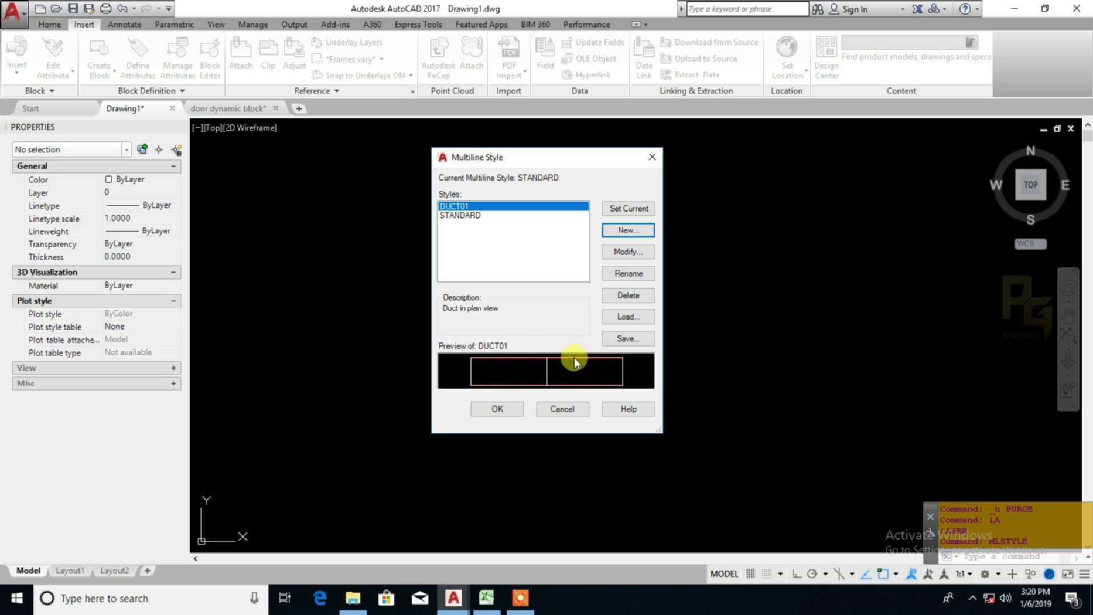
# - Create a new multiline style named Pipe based on STANDARD, with the description "Pipe in plan view"
pyautogui.click(628, 230)
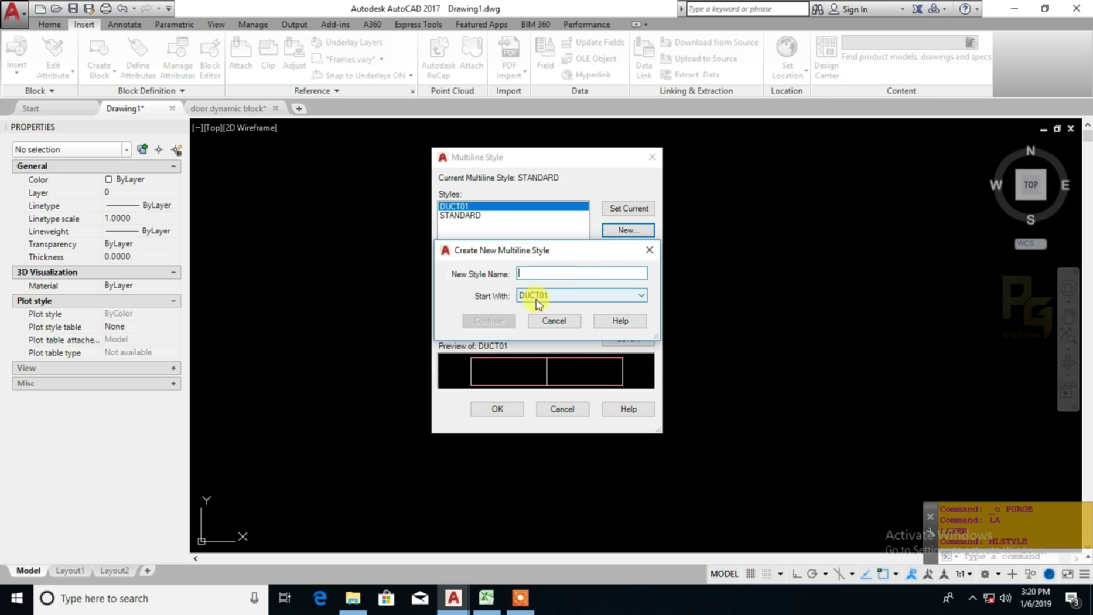
pyautogui.click(550, 299)
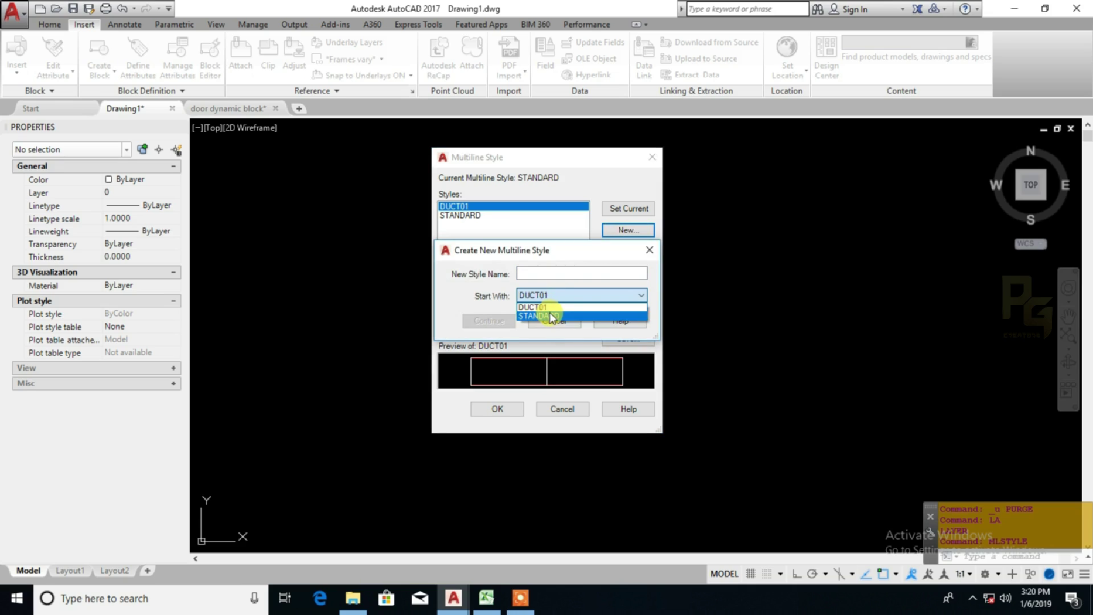
pyautogui.click(551, 317)
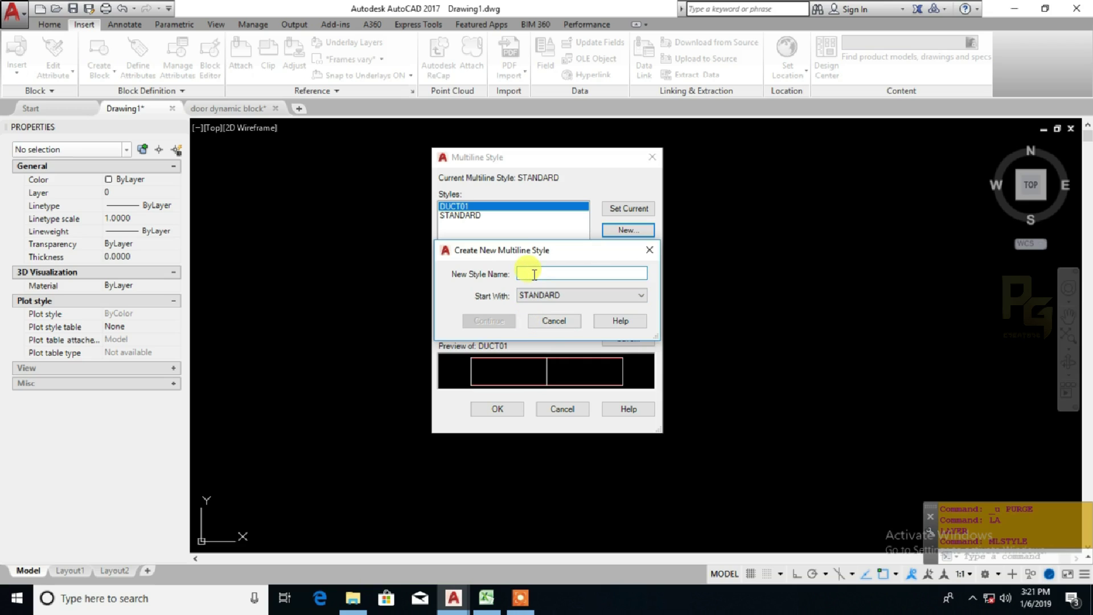
pyautogui.write('Pipe')
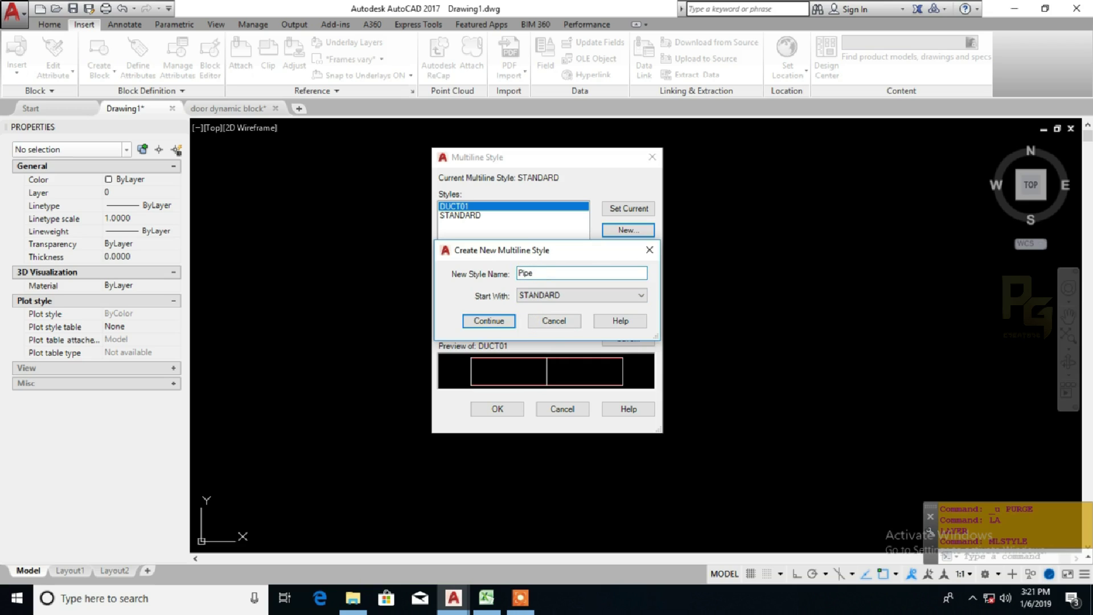
pyautogui.click(501, 321)
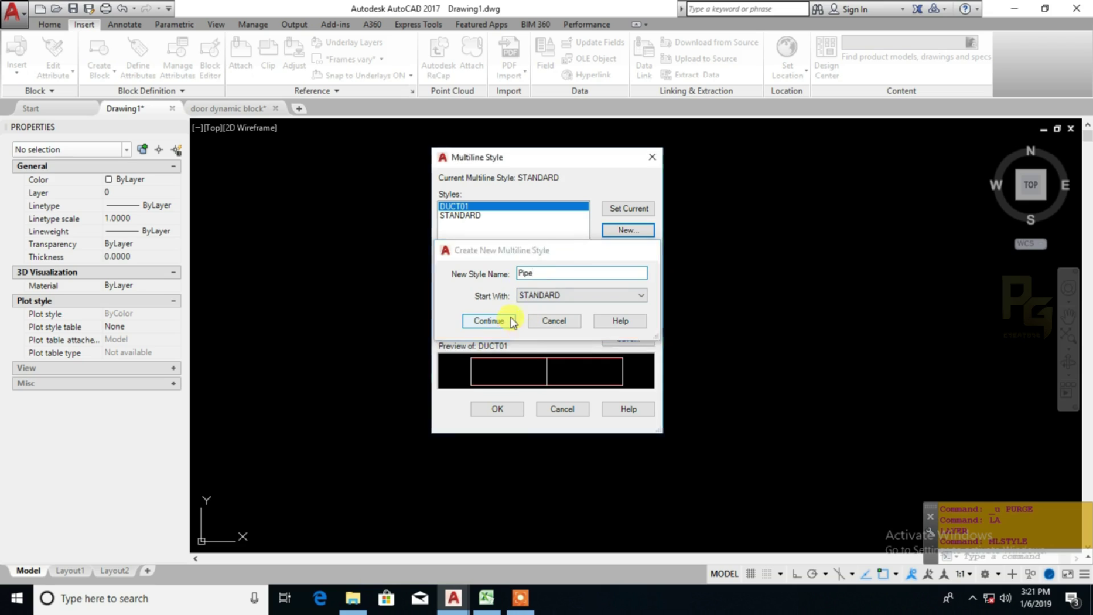
pyautogui.click(450, 194)
pyautogui.write('Pipe in plan view')
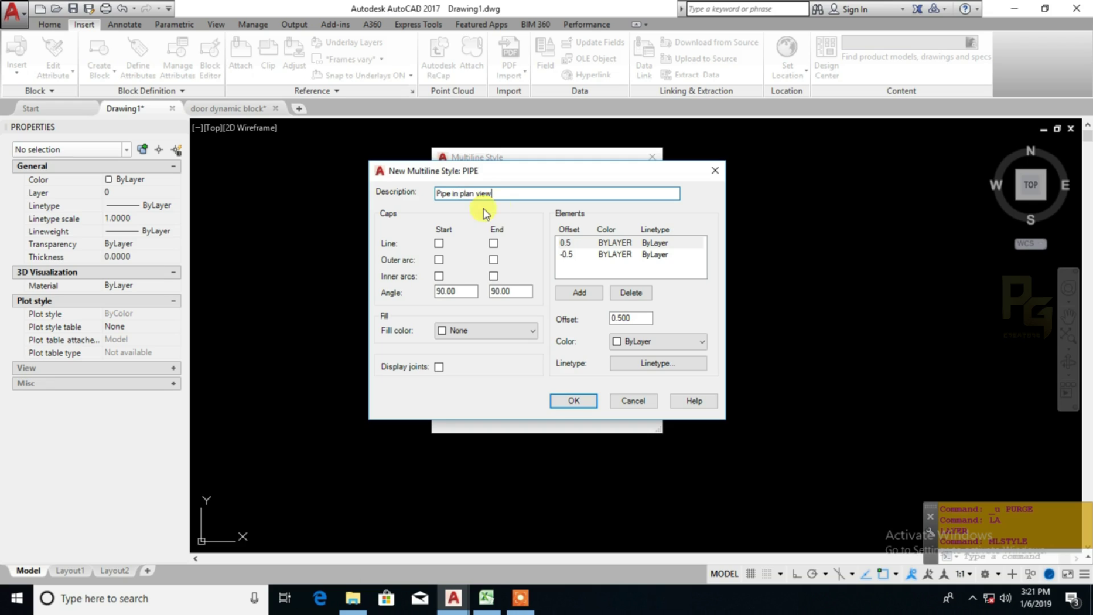
# - Delete the 0.5 element from the pipe style and set the remaining element's offset to -150
pyautogui.click(571, 244)
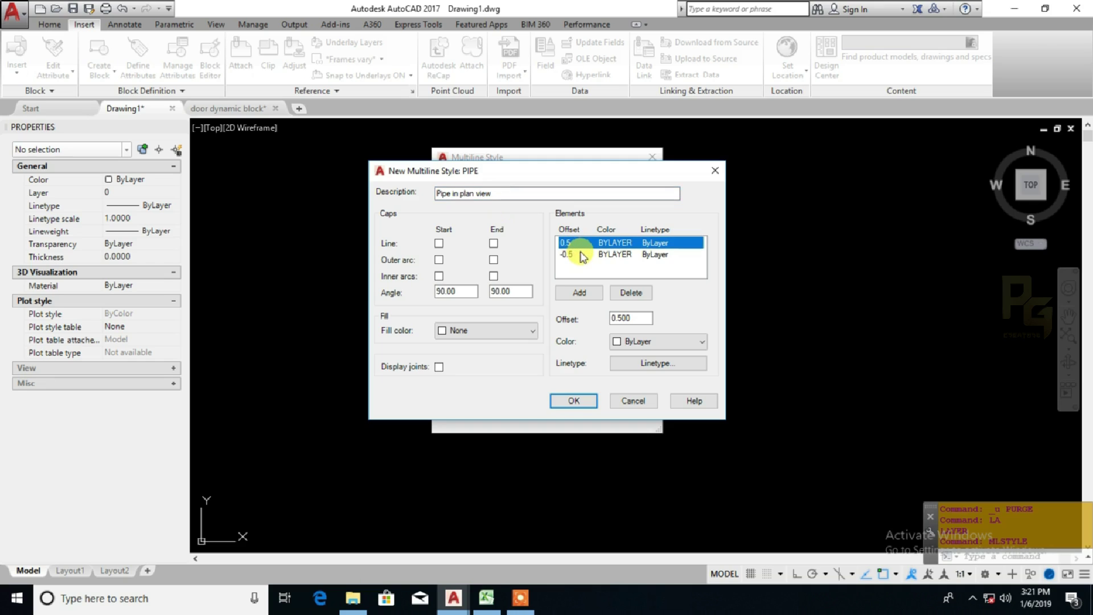
pyautogui.click(631, 294)
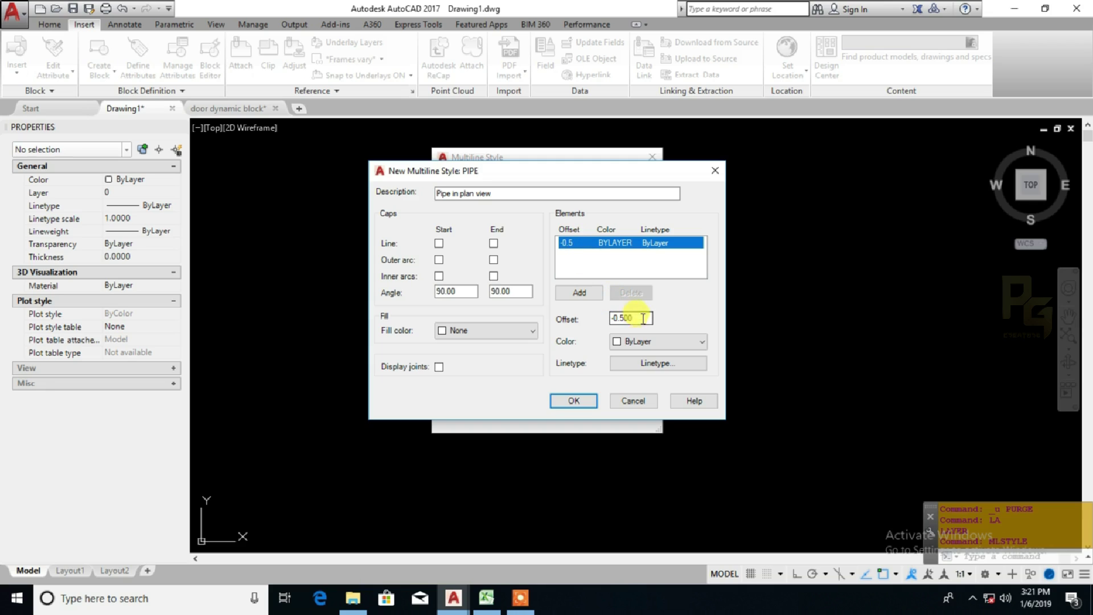
pyautogui.moveTo(643, 319); pyautogui.dragTo(590, 319)
pyautogui.write('0')
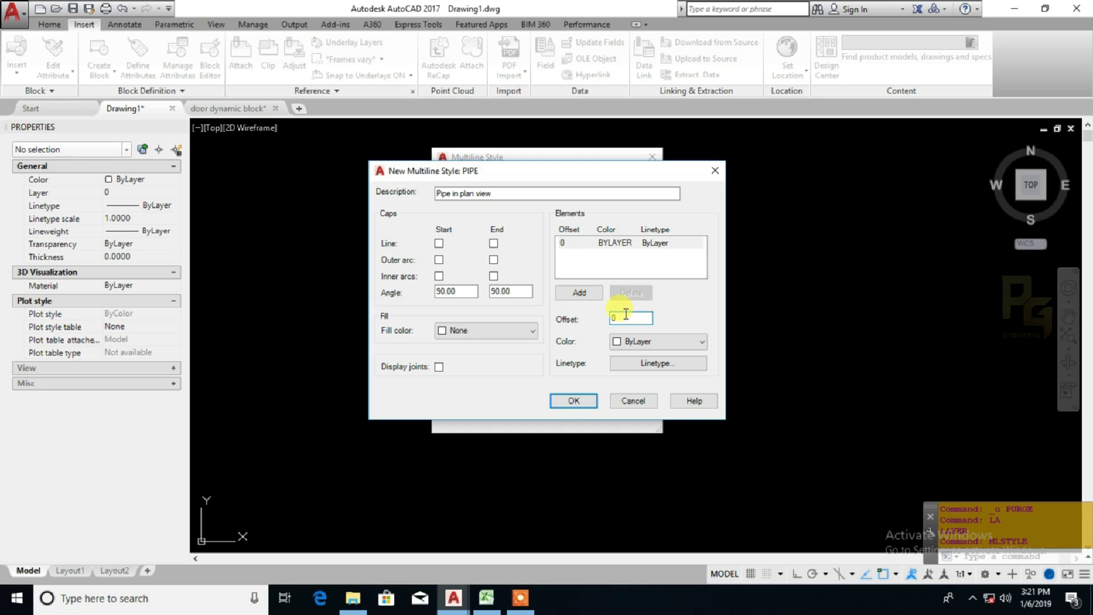
pyautogui.moveTo(626, 316); pyautogui.dragTo(592, 329)
pyautogui.write('-15')
# - Add a pipe element at offset -125, colored blue with the HIDDEN linetype
pyautogui.click(575, 292)
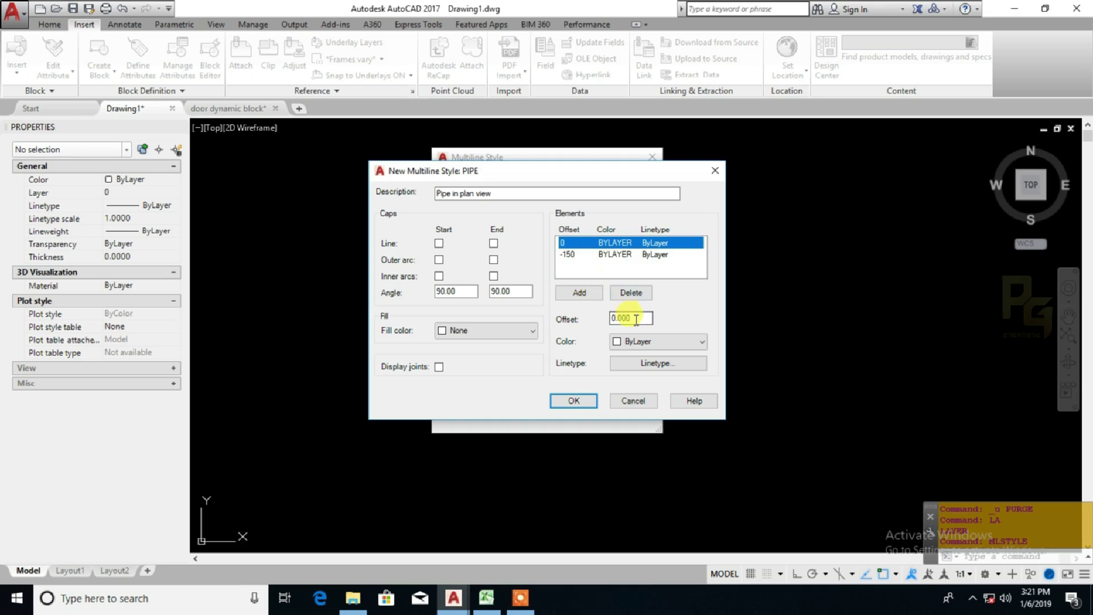
pyautogui.write('-125')
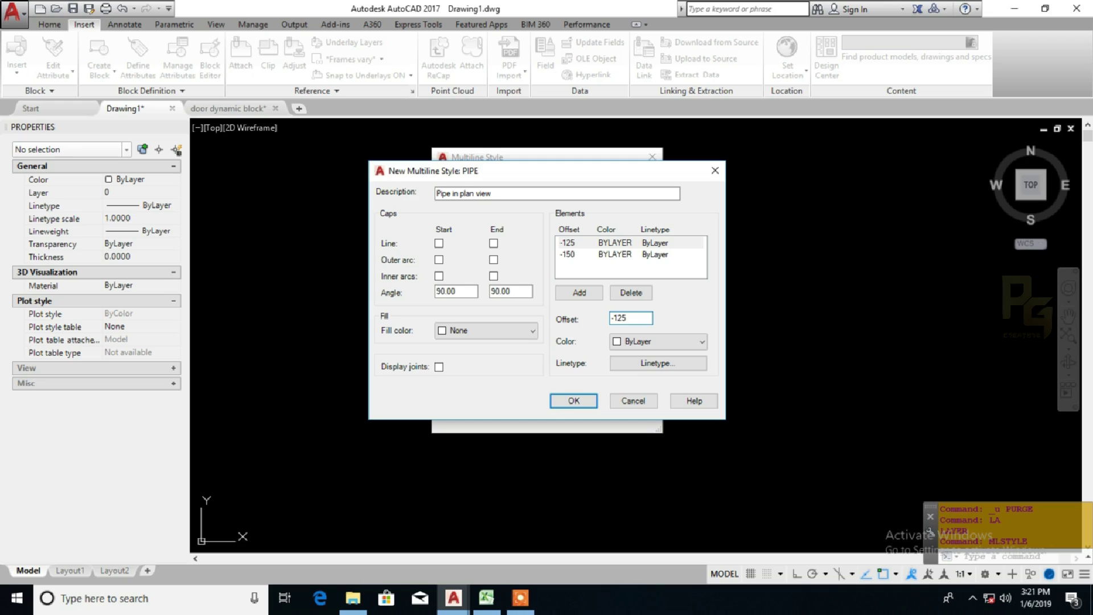
pyautogui.click(619, 246)
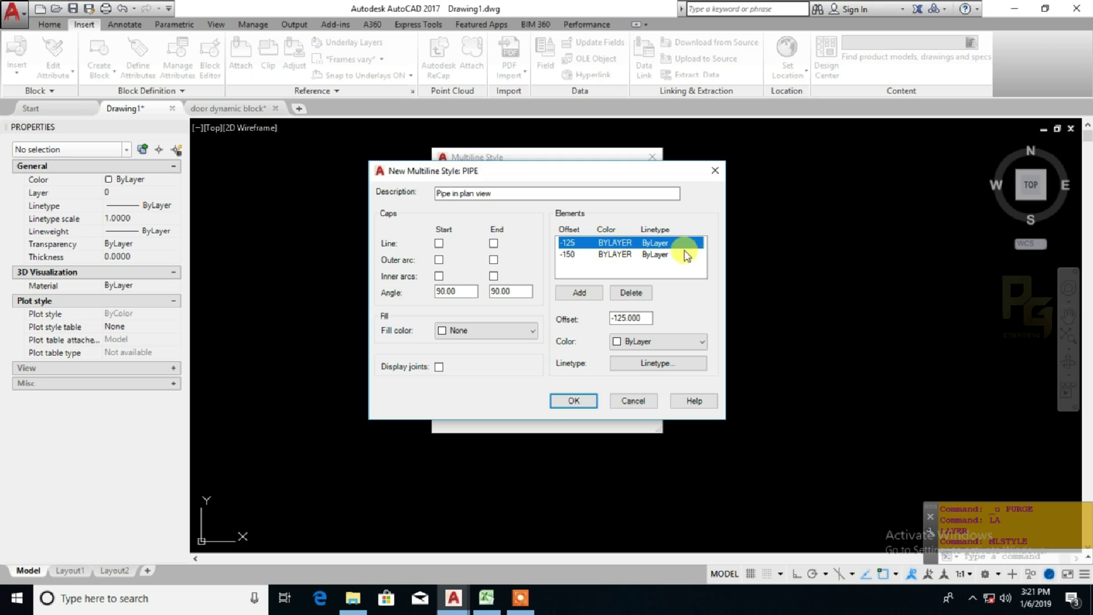
pyautogui.click(653, 343)
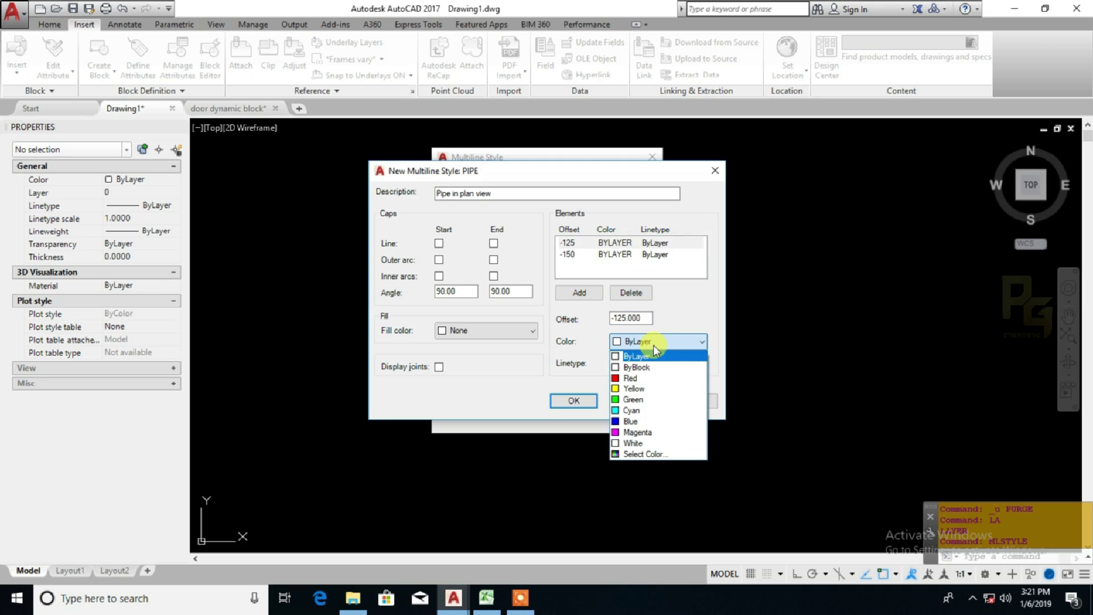
pyautogui.click(637, 421)
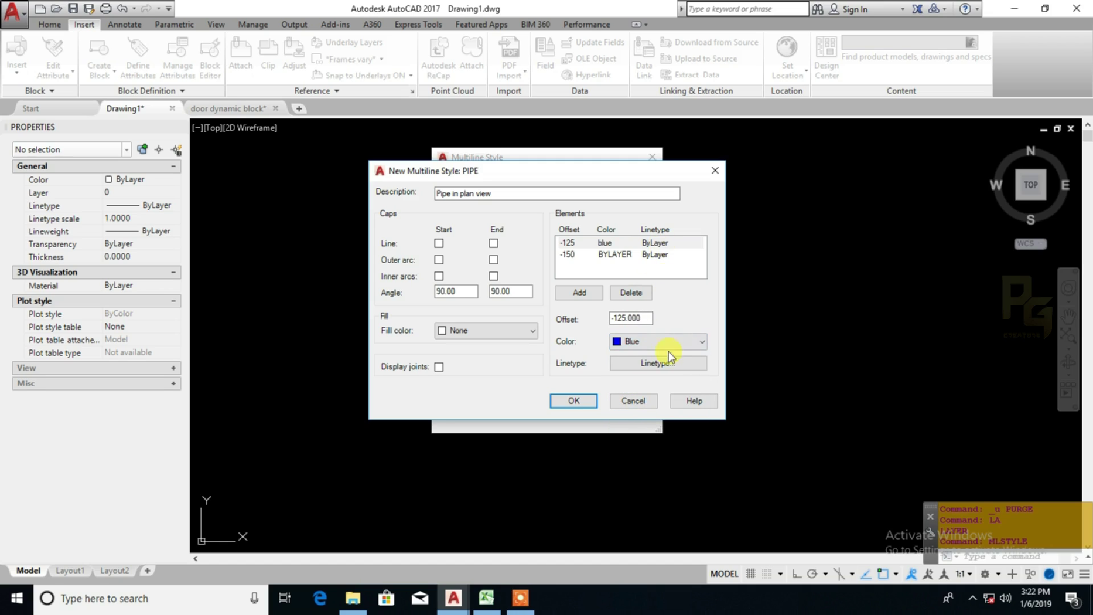
pyautogui.click(664, 365)
pyautogui.click(433, 300)
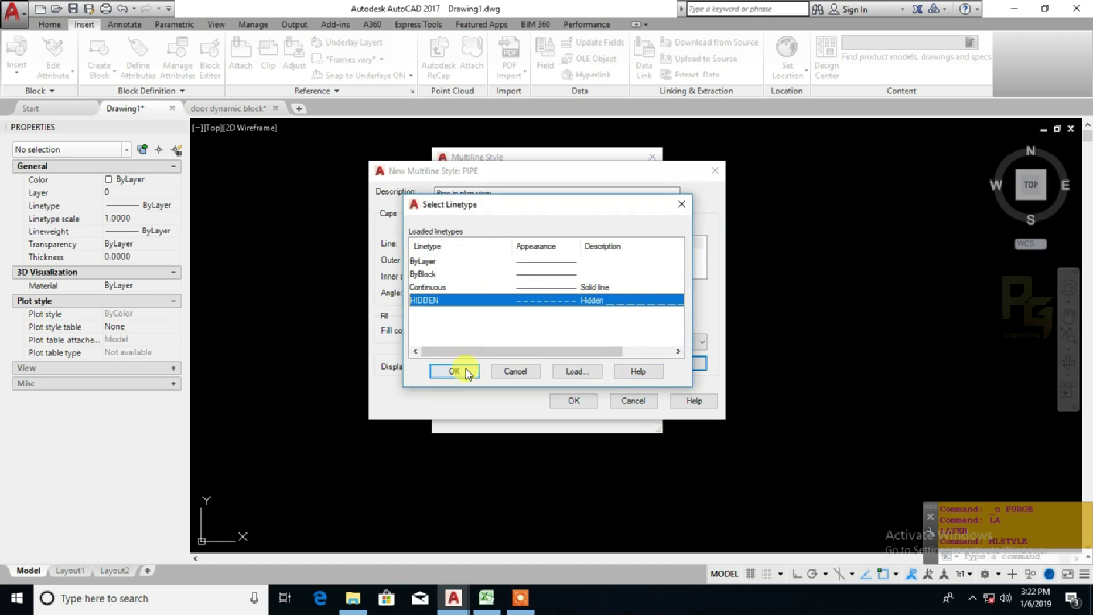
pyautogui.click(452, 373)
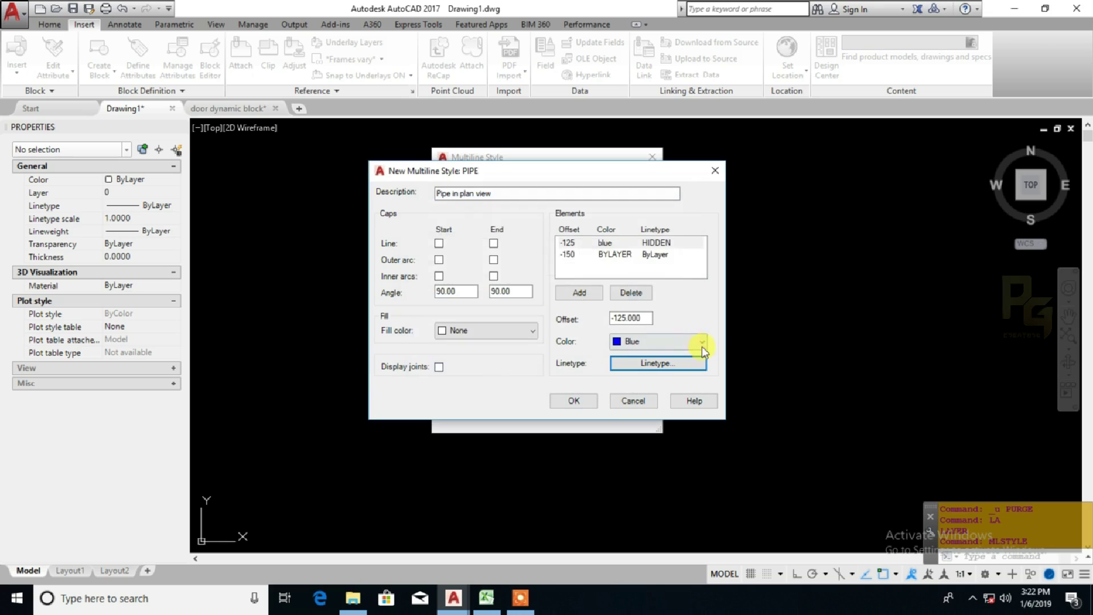
# - Add a centerline element at offset 0 to the pipe style and give it index color 8
pyautogui.click(588, 297)
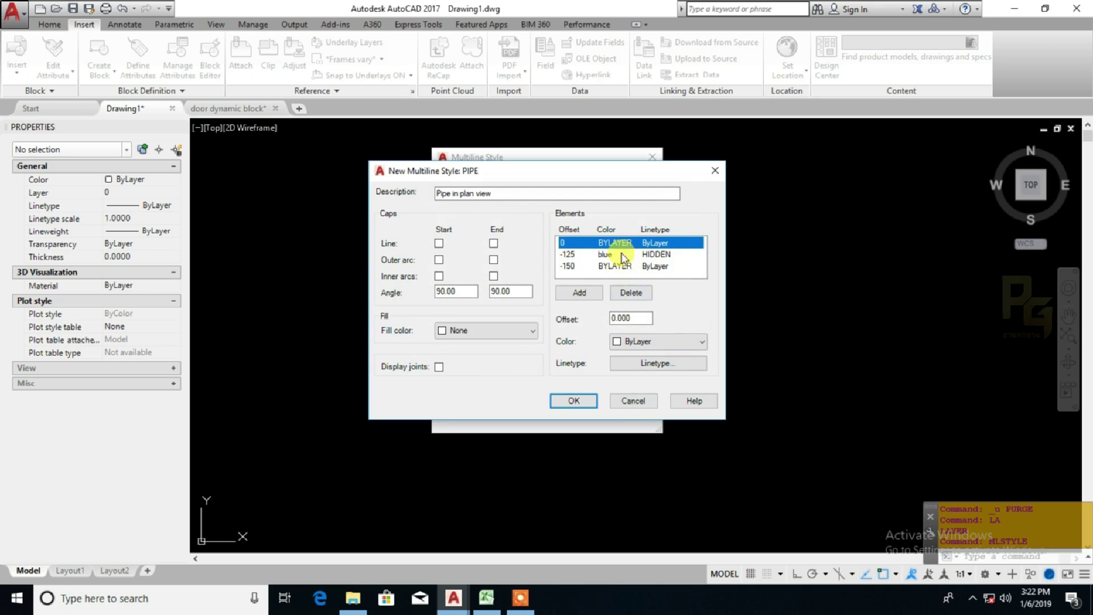
pyautogui.click(656, 343)
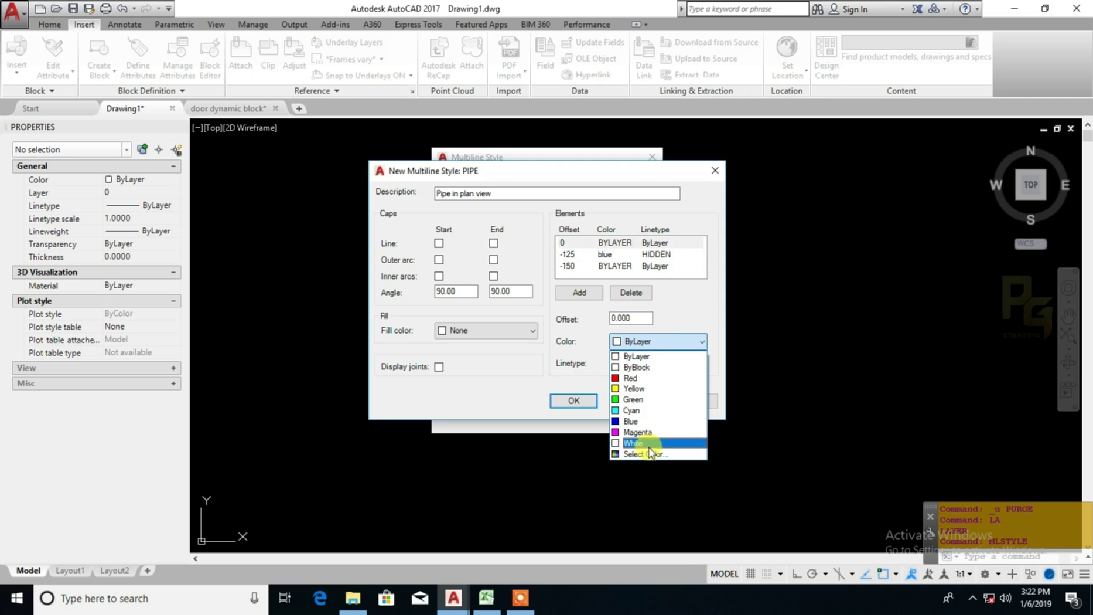
pyautogui.click(647, 453)
pyautogui.click(427, 338)
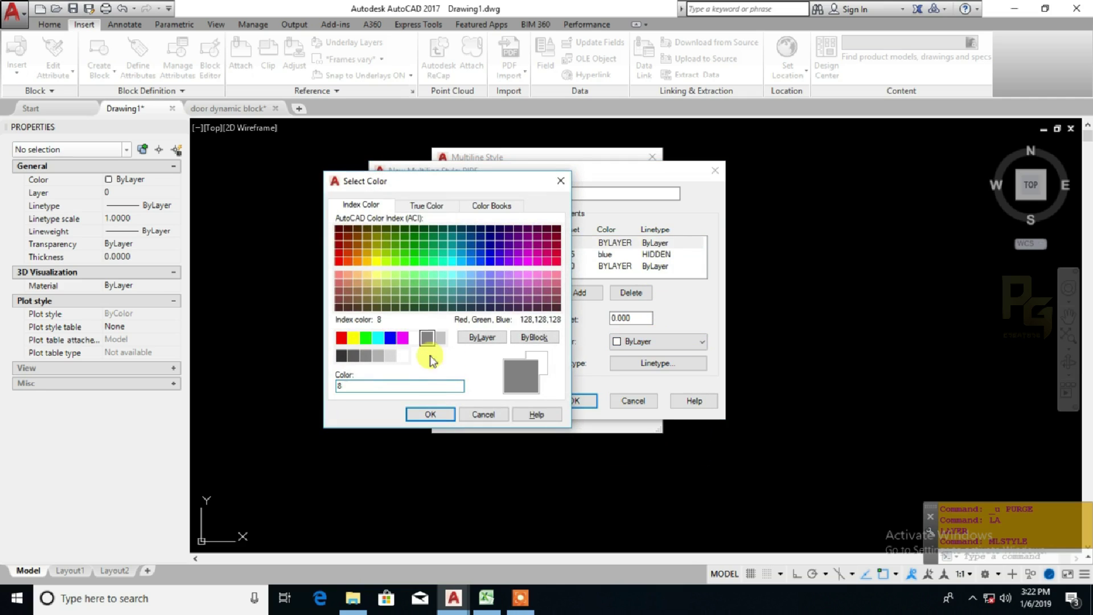
pyautogui.click(431, 413)
# - Load the CENTER linetype from acad.lin and assign it to the zero-offset pipe element
pyautogui.click(689, 365)
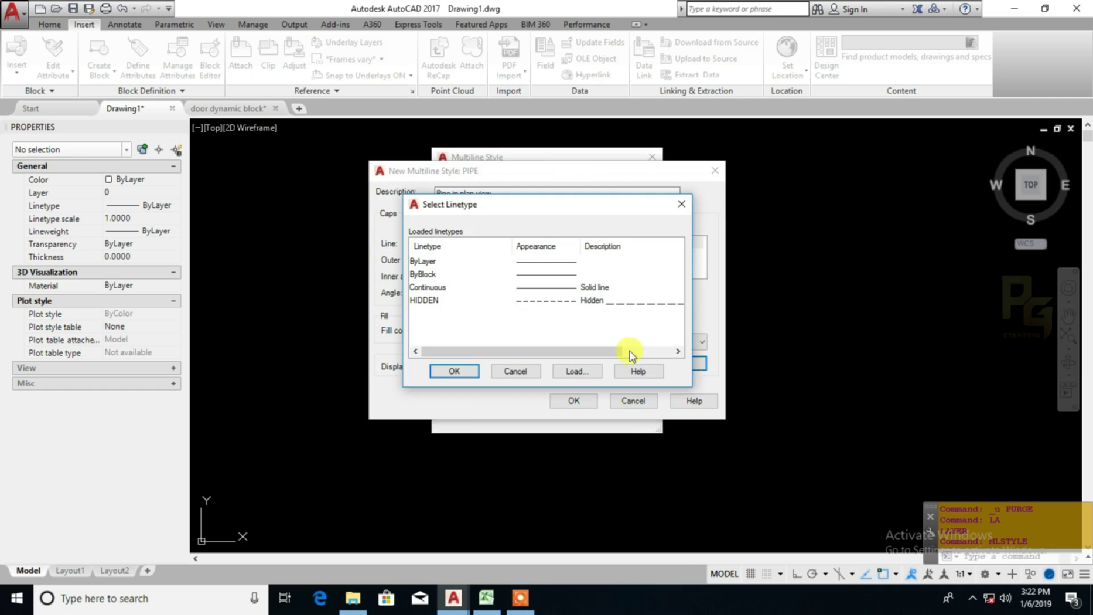
pyautogui.click(574, 373)
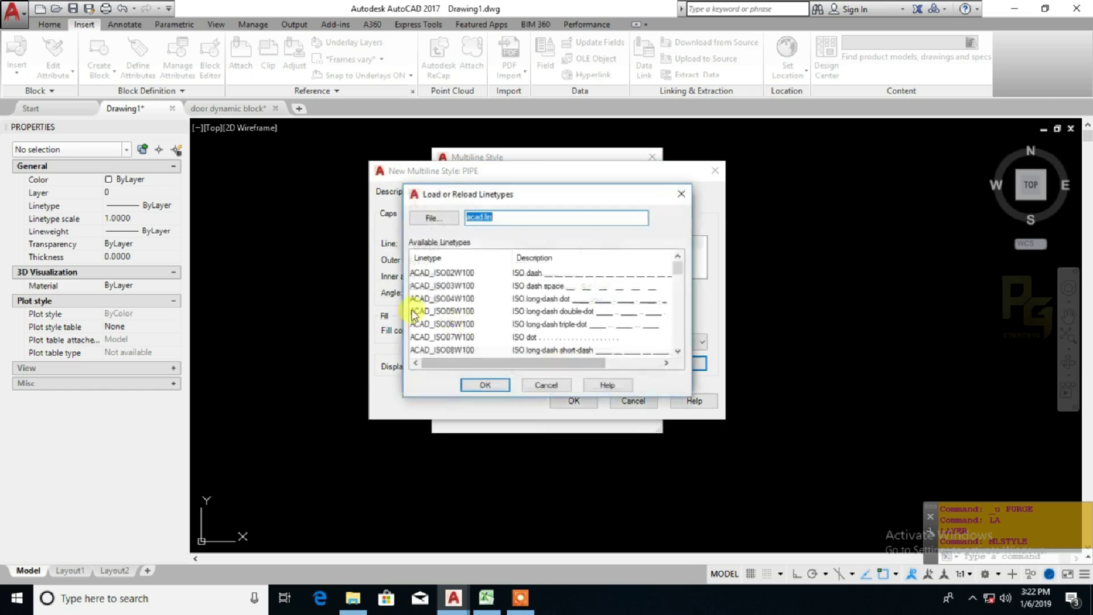
pyautogui.click(435, 311)
pyautogui.press('c')
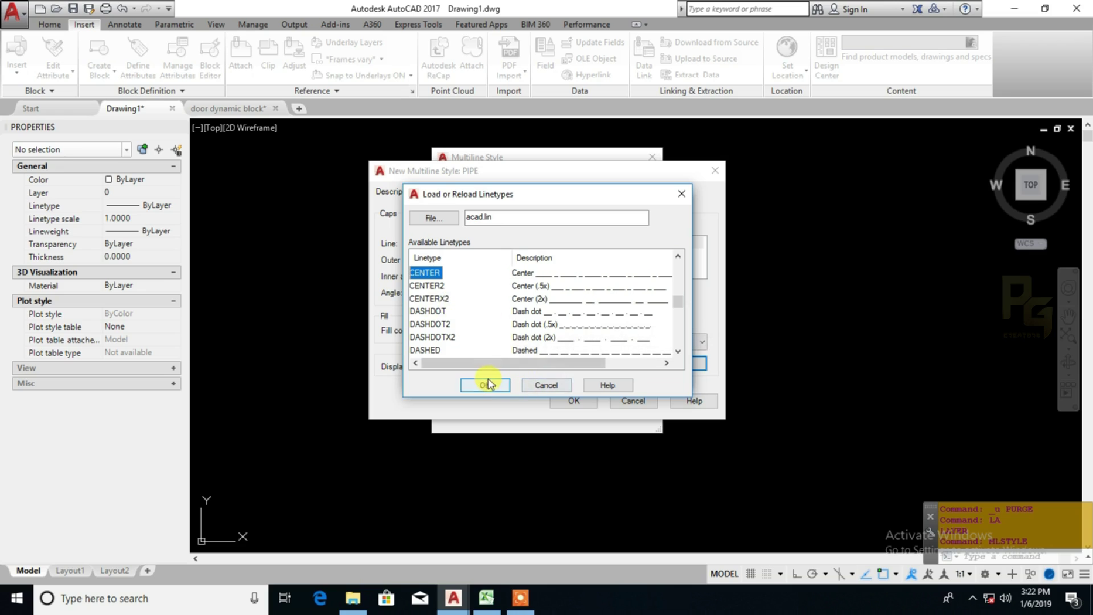
pyautogui.click(486, 383)
pyautogui.click(592, 288)
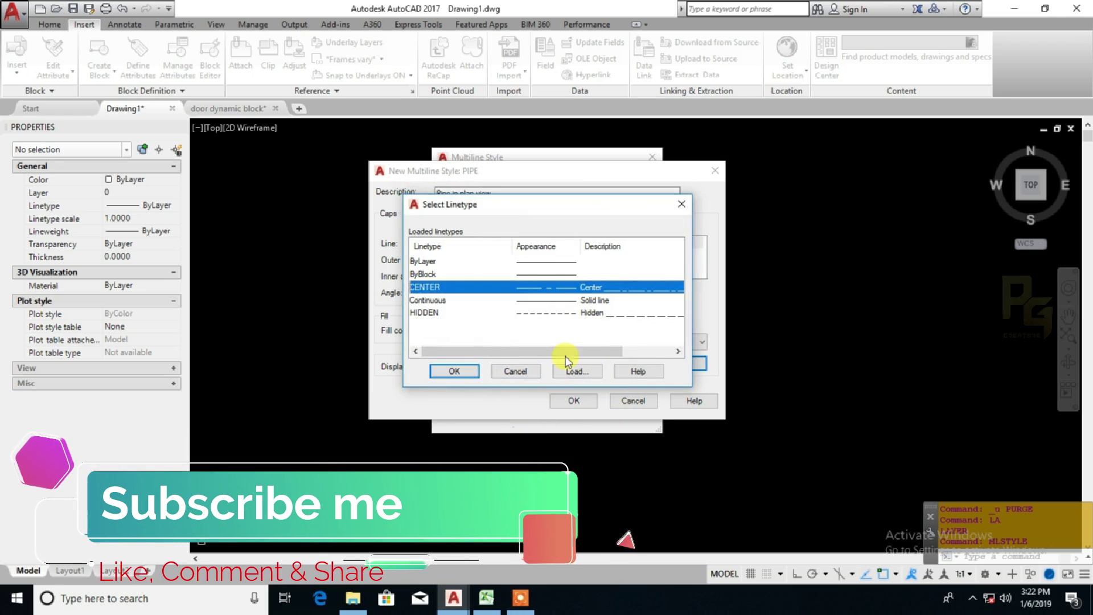
pyautogui.click(454, 371)
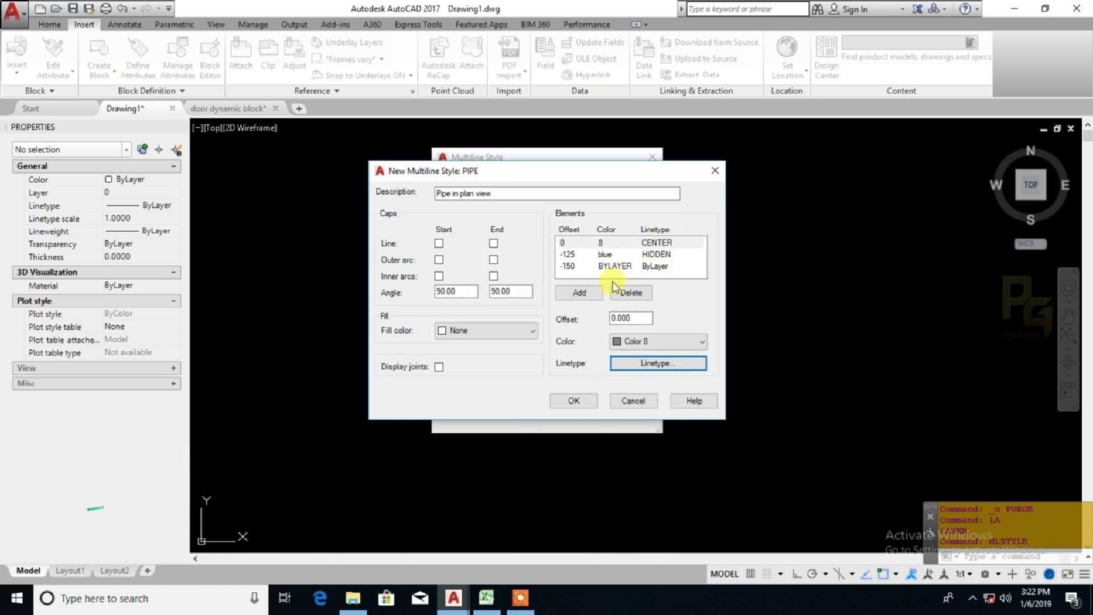
# - Add a pipe element at offset 125, colored blue with the HIDDEN linetype
pyautogui.click(580, 293)
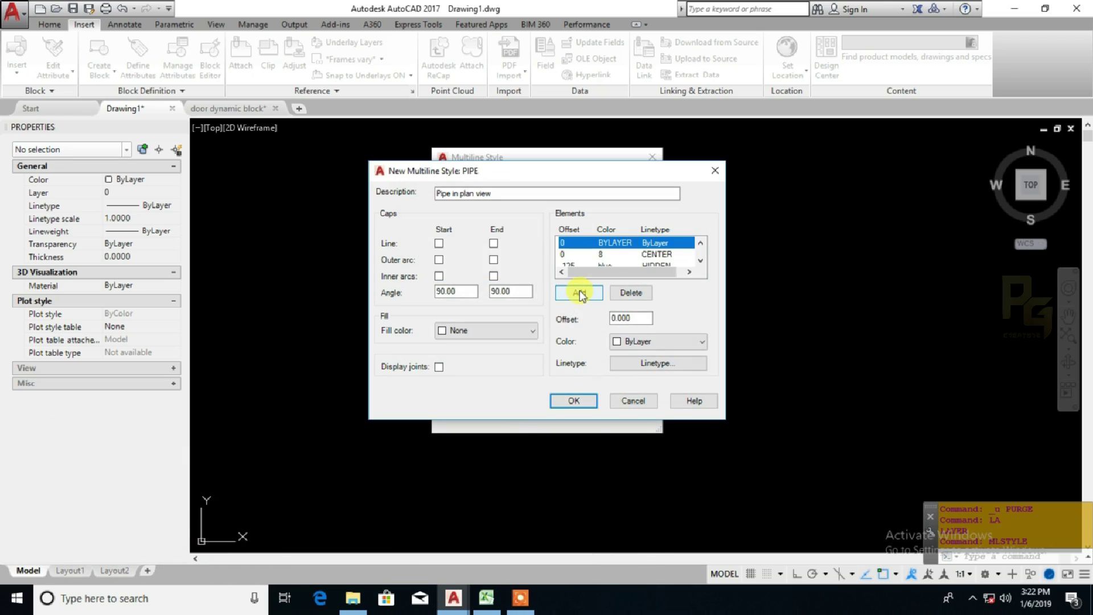
pyautogui.moveTo(638, 318); pyautogui.dragTo(581, 319)
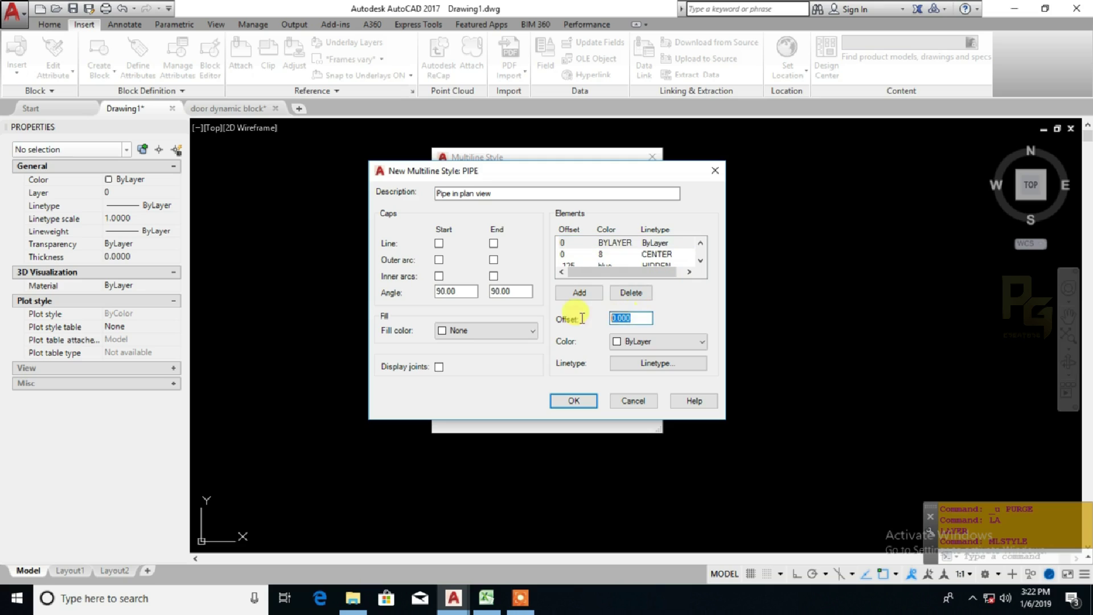
pyautogui.write('125')
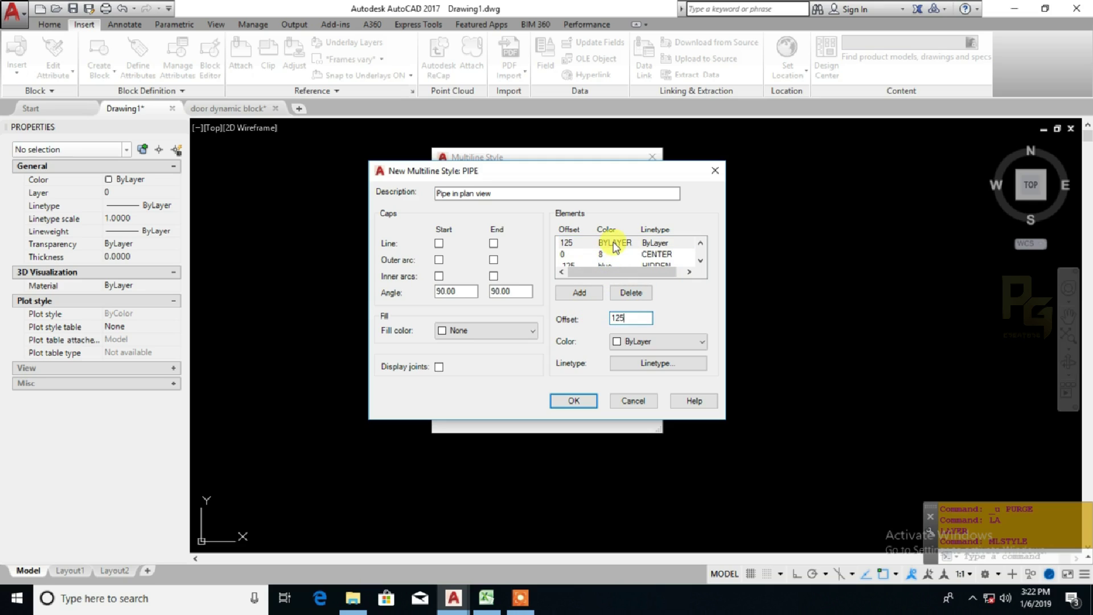
pyautogui.click(615, 244)
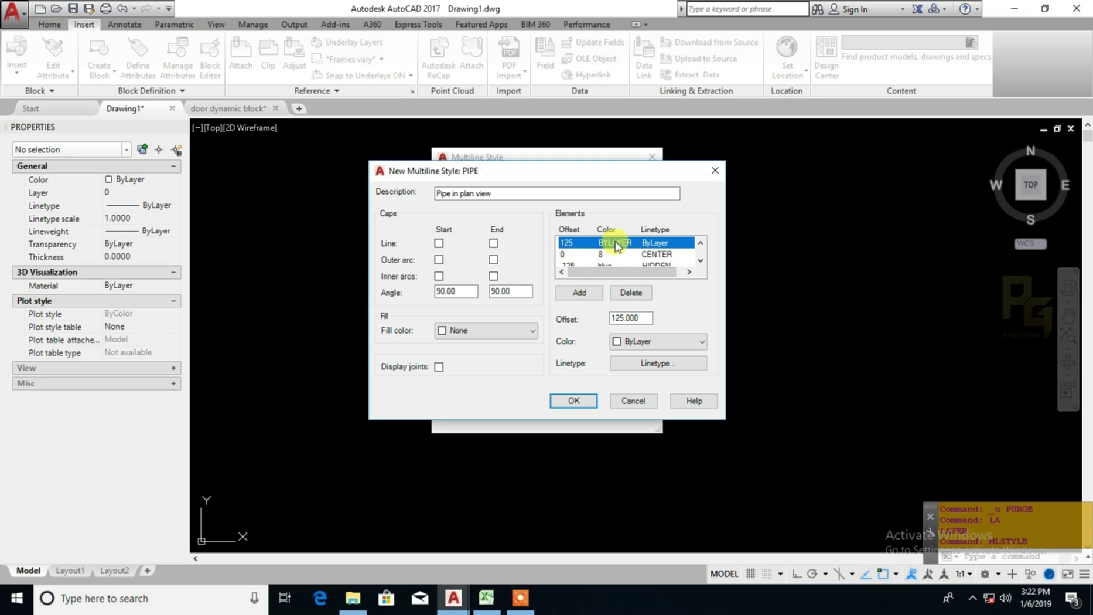
pyautogui.click(641, 342)
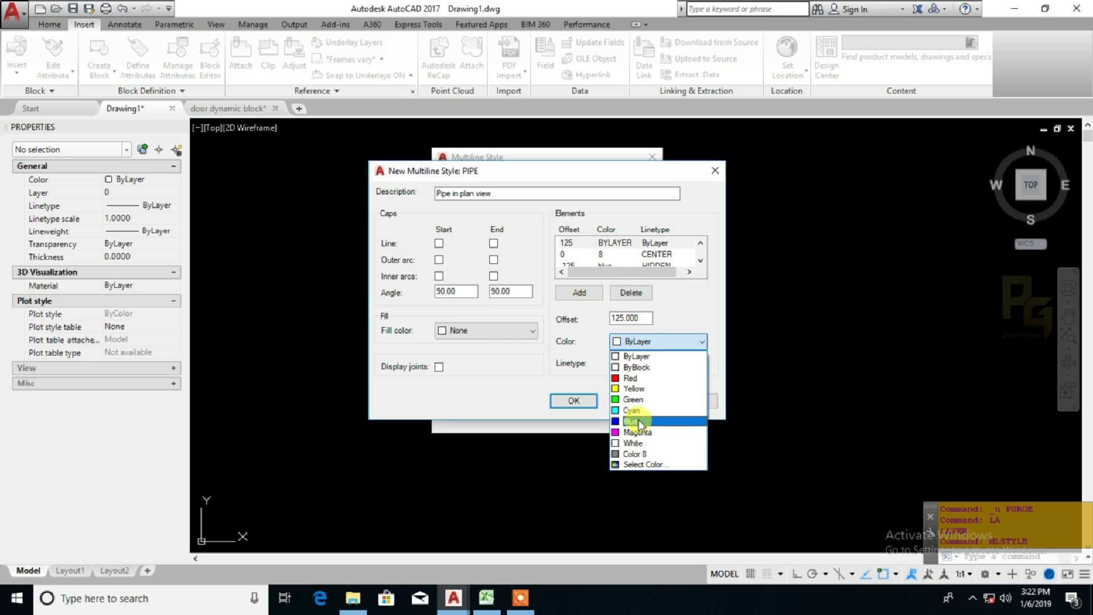
pyautogui.click(643, 426)
pyautogui.click(658, 364)
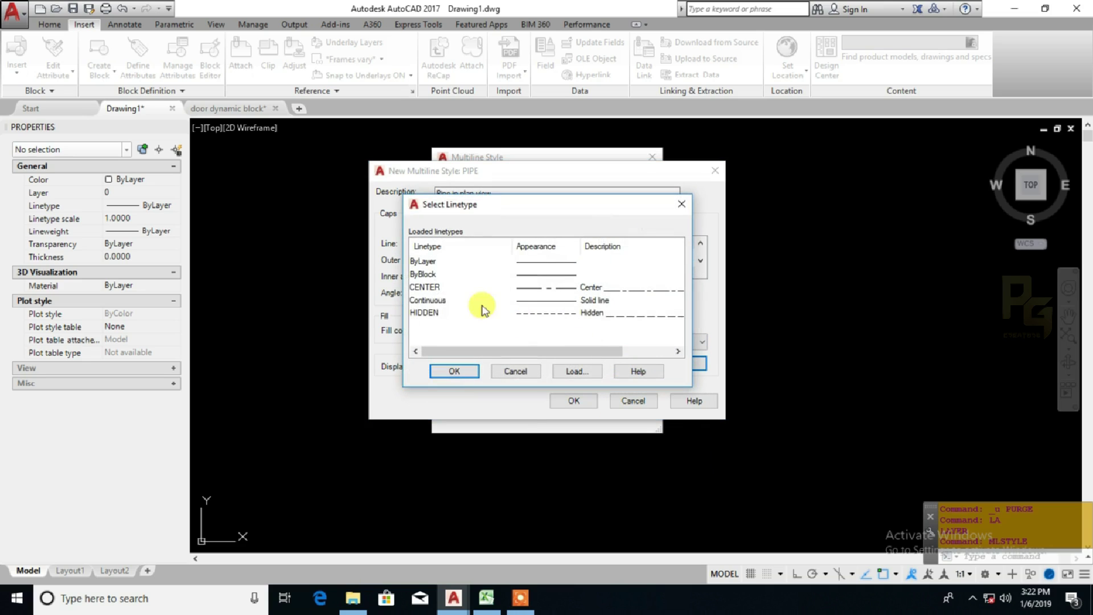
pyautogui.click(434, 312)
pyautogui.click(456, 373)
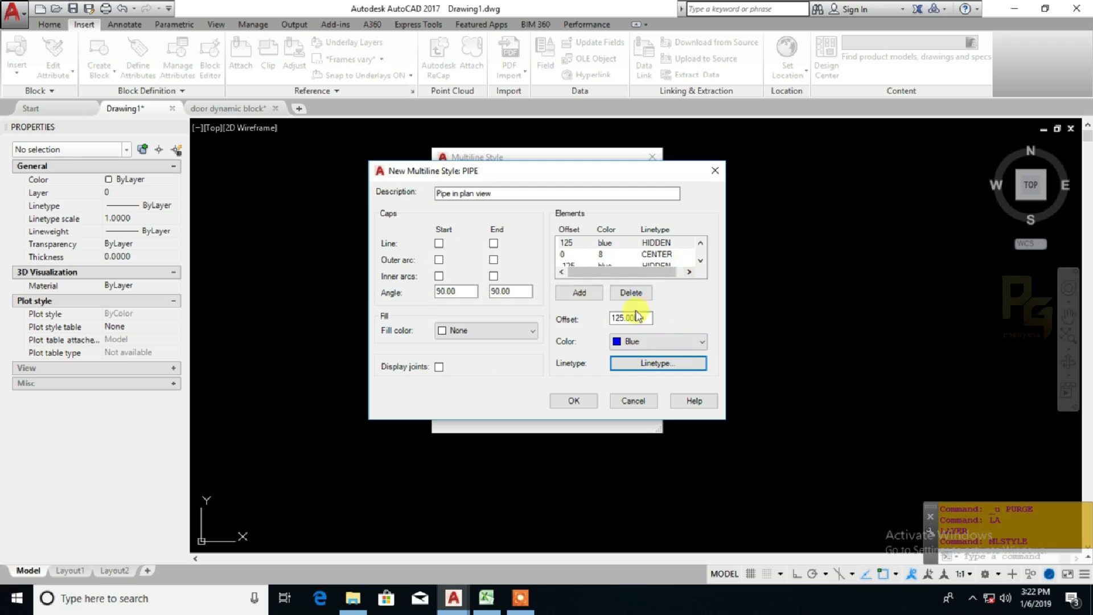
# - Add the second outer element to the pipe style at offset 150
pyautogui.click(579, 292)
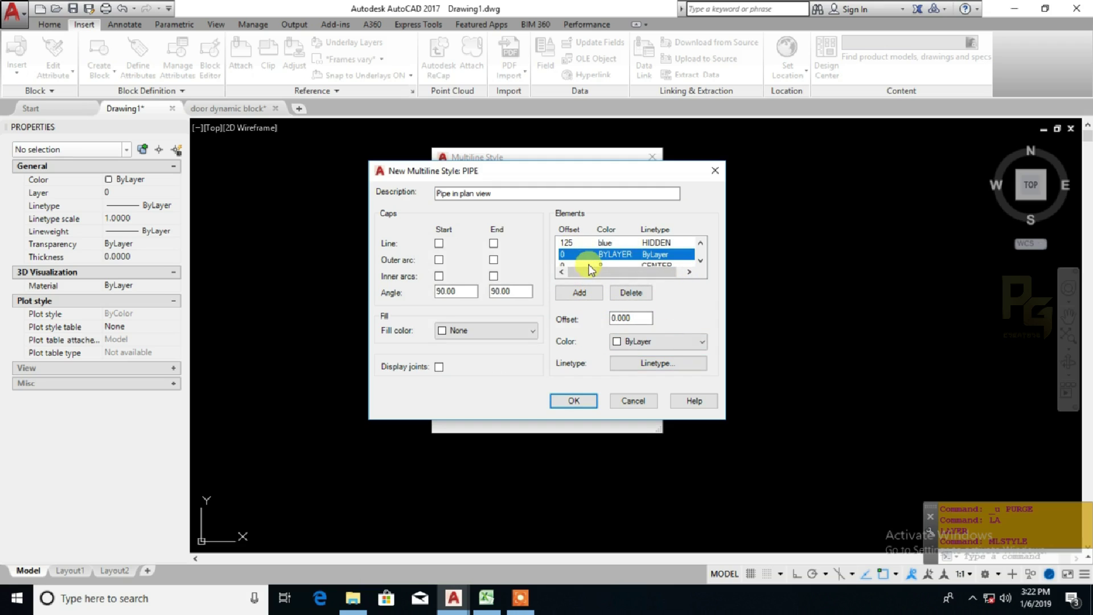
pyautogui.moveTo(645, 319); pyautogui.dragTo(568, 320)
pyautogui.write('25')
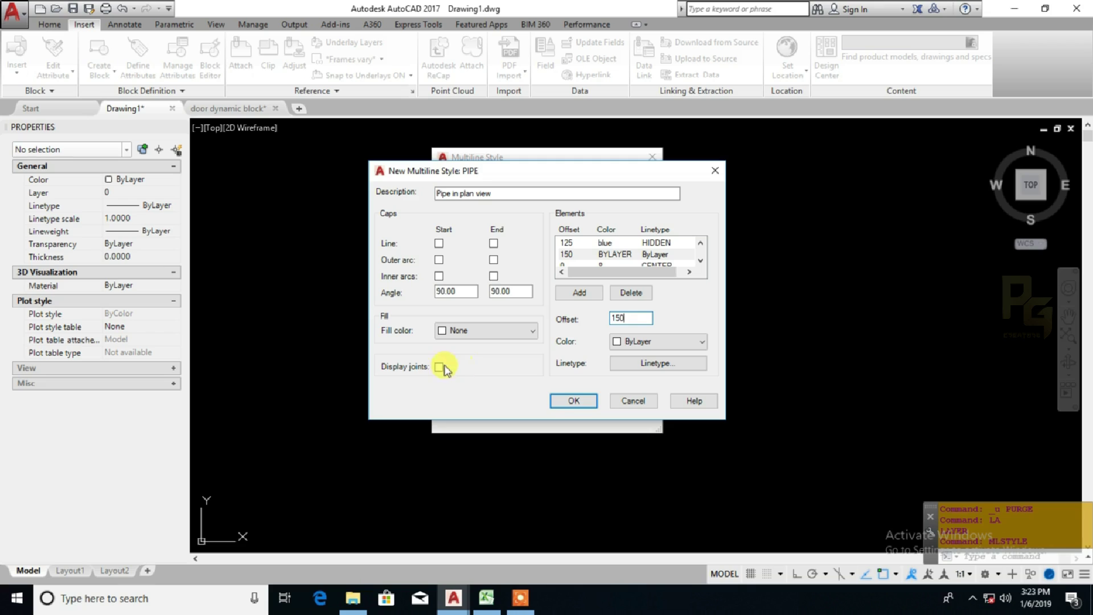
# - Turn on joint display for the pipe style, leave fill and caps off, and accept the new style
pyautogui.click(439, 367)
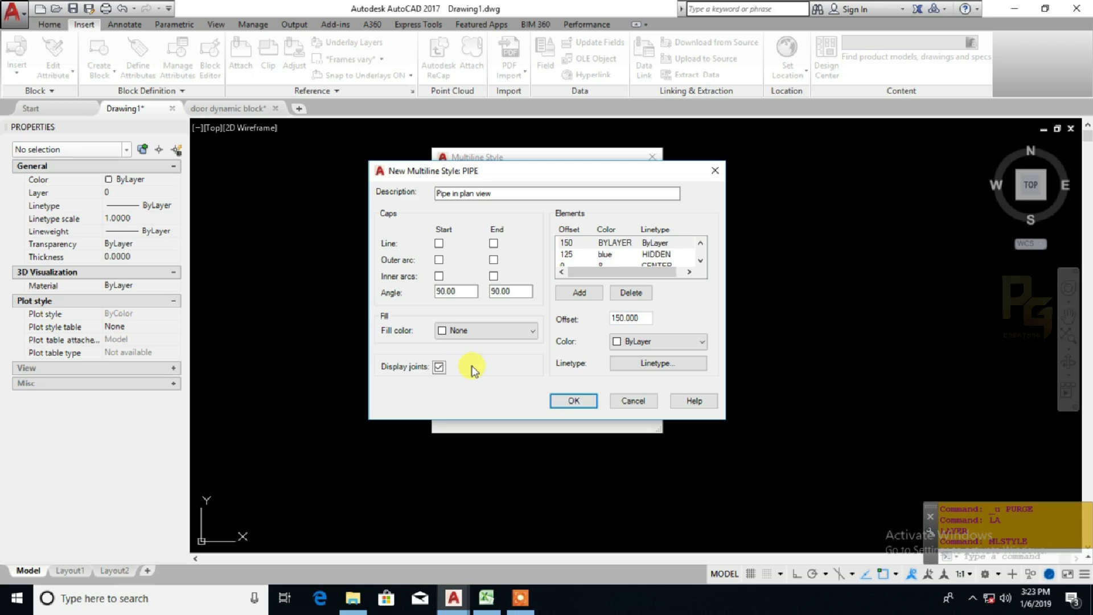
pyautogui.click(479, 336)
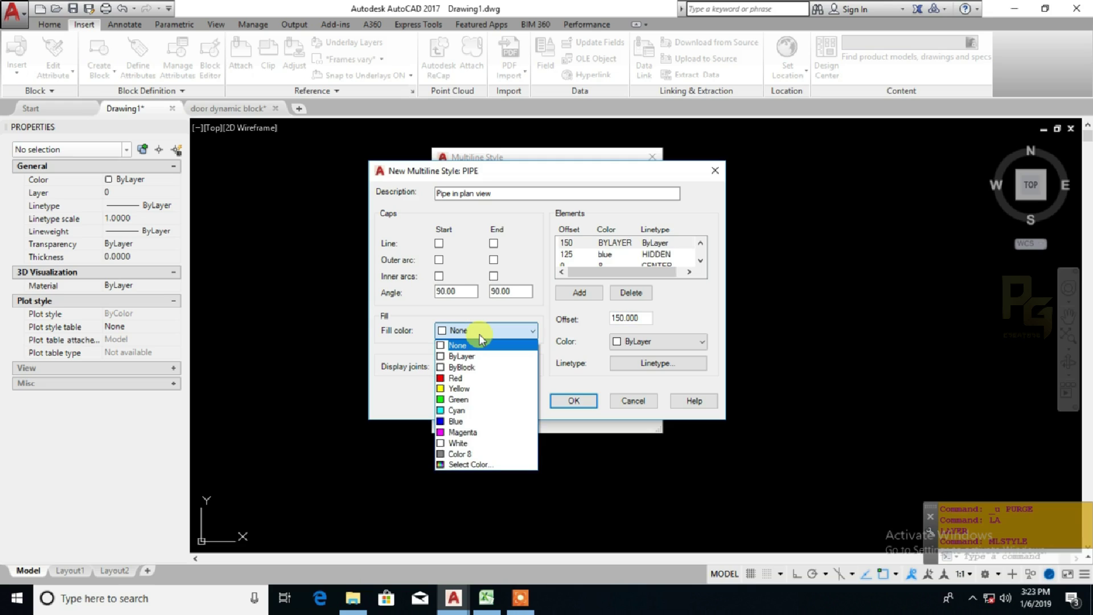
pyautogui.click(479, 334)
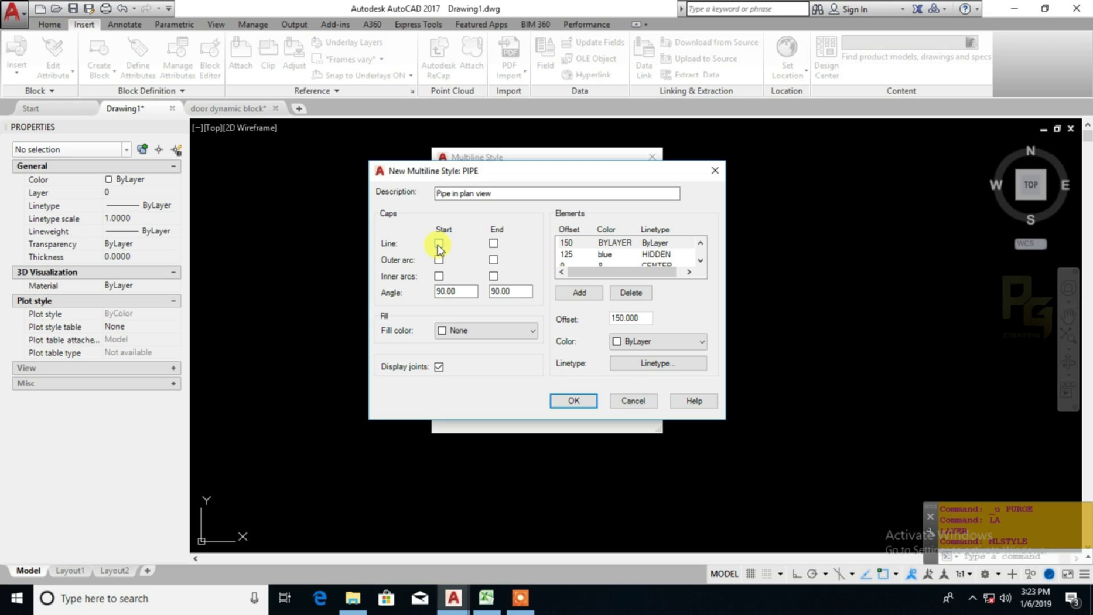
pyautogui.click(495, 246)
pyautogui.click(494, 246)
pyautogui.click(613, 244)
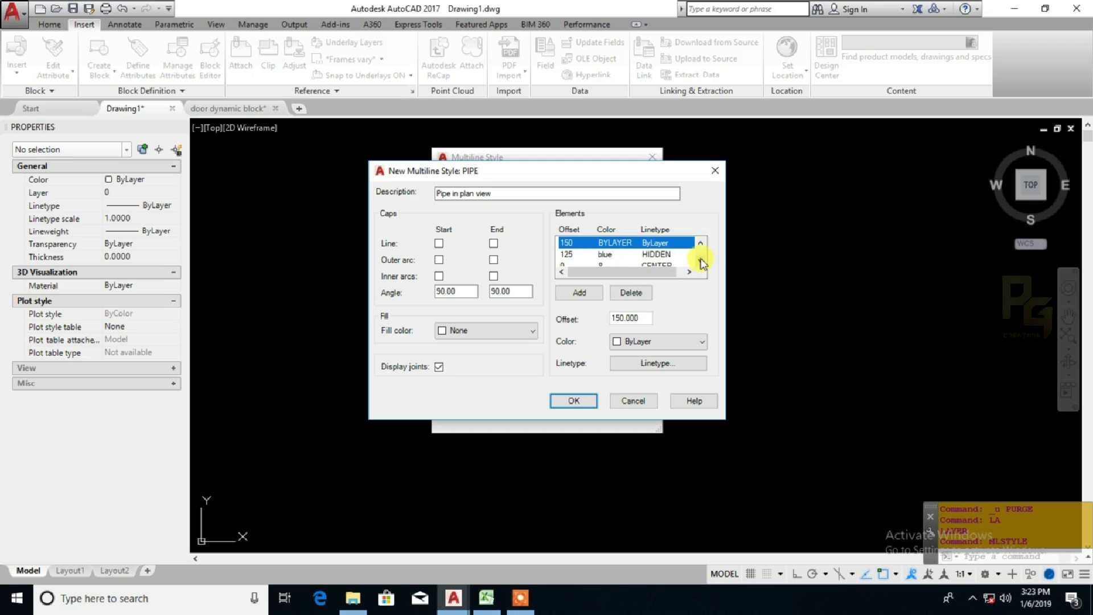
pyautogui.click(700, 261)
pyautogui.click(700, 261)
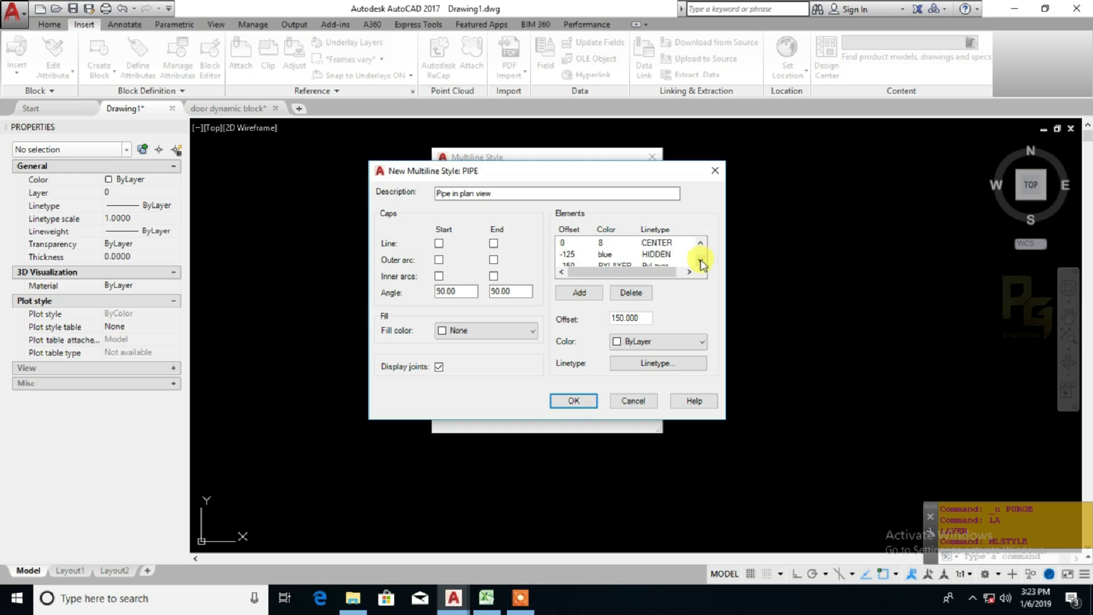
pyautogui.click(573, 401)
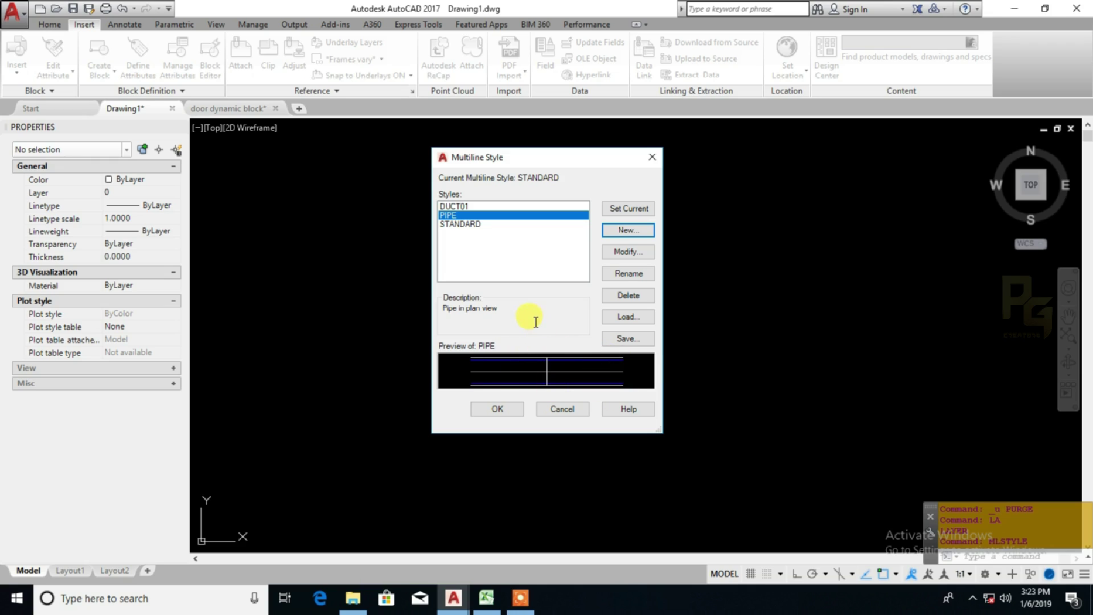
# - Preview the STANDARD and PIPE styles and accept the multiline style list with STANDARD kept current
pyautogui.click(468, 225)
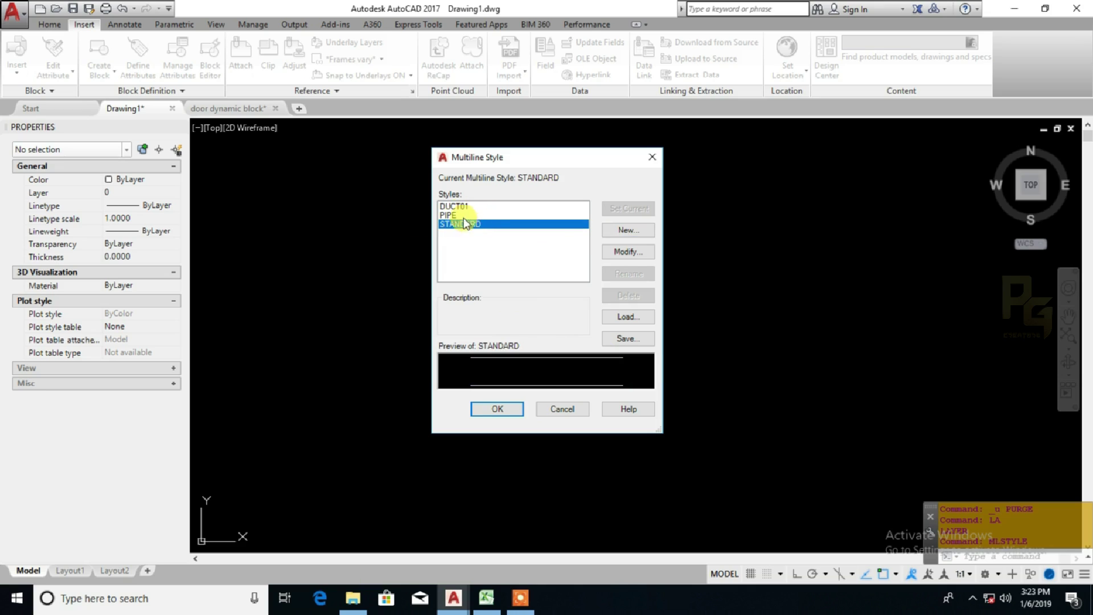
pyautogui.click(454, 215)
pyautogui.click(469, 226)
pyautogui.click(515, 408)
pyautogui.click(613, 308)
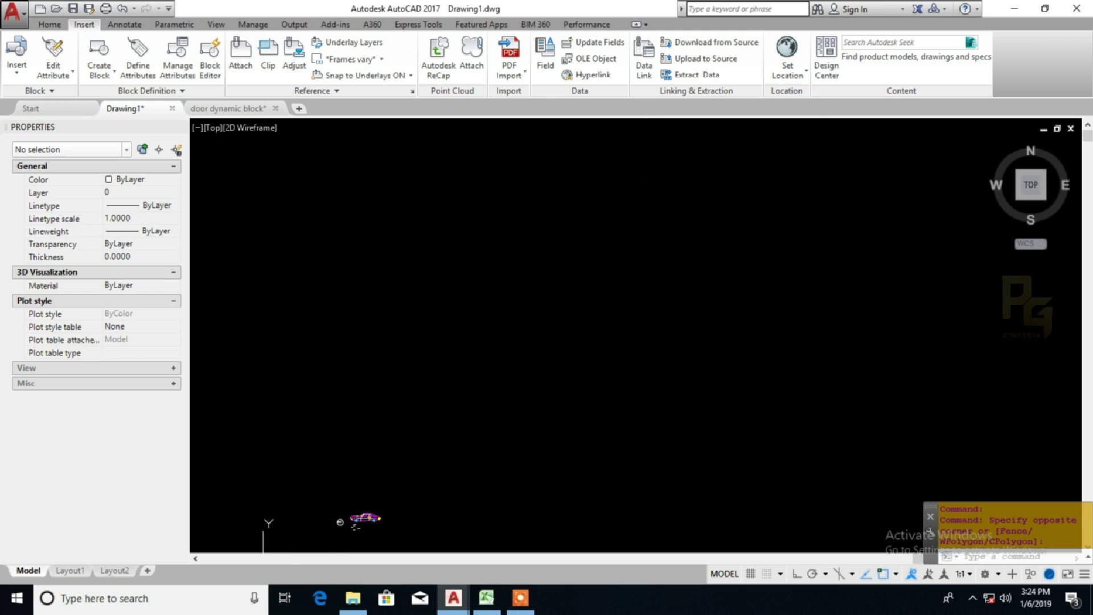
# - Draw a tall, narrow rectangle in the empty area of the drawing
pyautogui.write('rec')
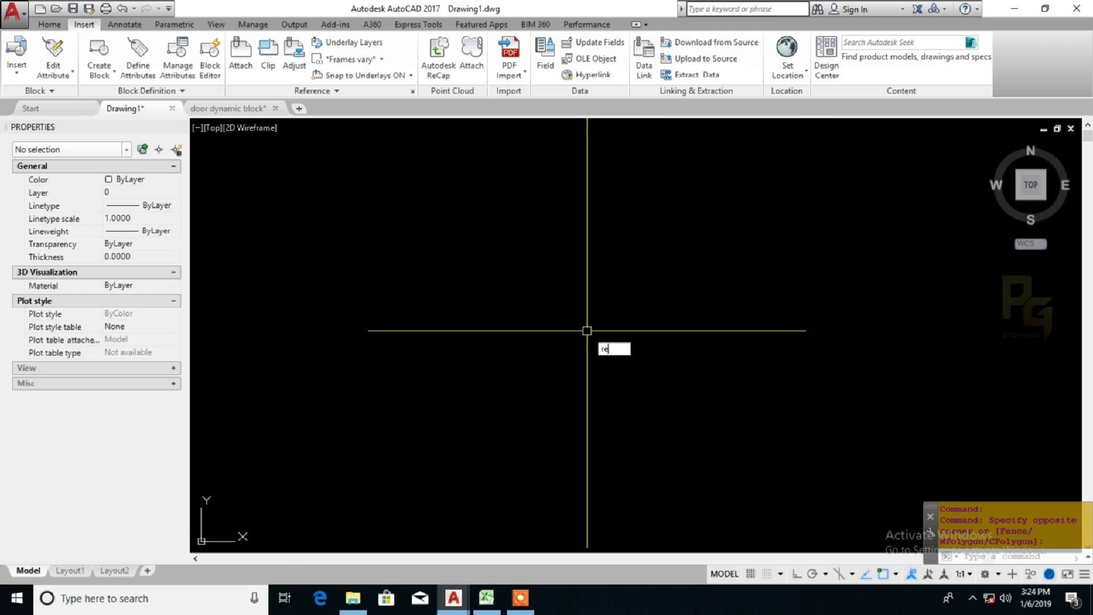
pyautogui.press('Return')
pyautogui.click(606, 408)
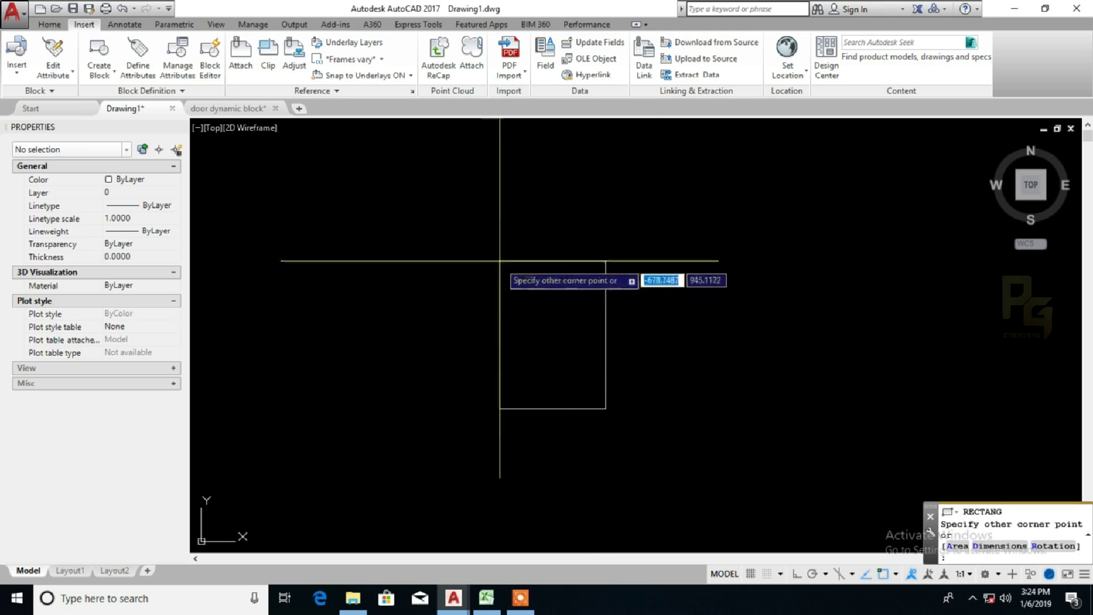
pyautogui.click(491, 178)
pyautogui.moveTo(532, 280); pyautogui.dragTo(463, 317, button='middle')
pyautogui.scroll(-2, 464, 317)
pyautogui.click(547, 314)
pyautogui.click(505, 298)
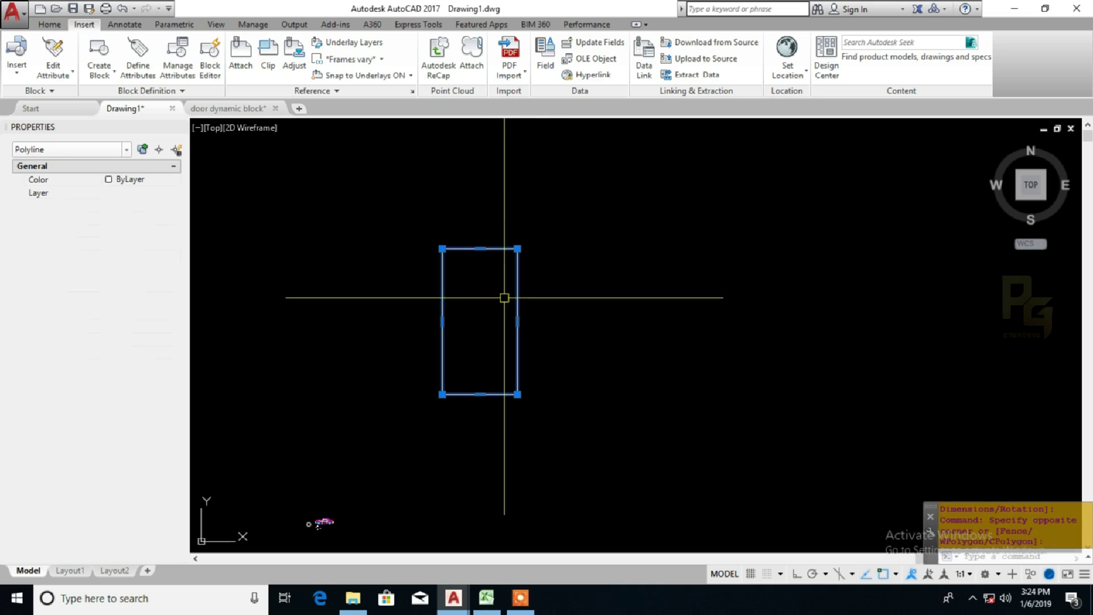
pyautogui.write('o')
pyautogui.press('Return')
pyautogui.click(495, 310)
pyautogui.scroll(-2, 531, 313)
pyautogui.press('Escape')
# - Copy the rectangle to a spot far up and to the right of the original
pyautogui.click(541, 310)
pyautogui.click(514, 298)
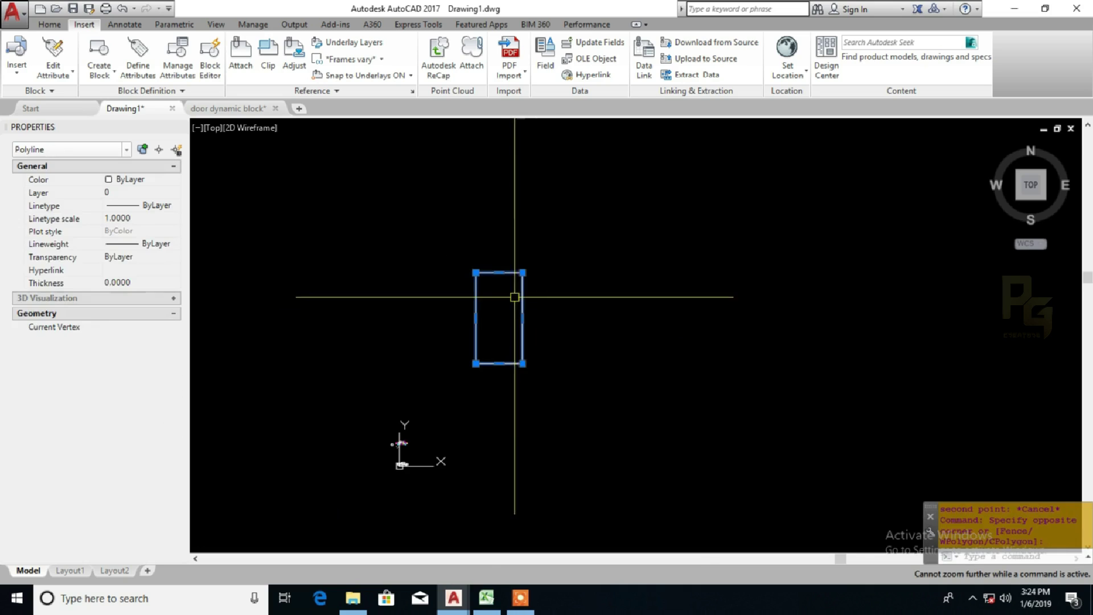
pyautogui.write('co')
pyautogui.press('Return')
pyautogui.click(509, 298)
pyautogui.moveTo(592, 285); pyautogui.dragTo(425, 365, button='middle')
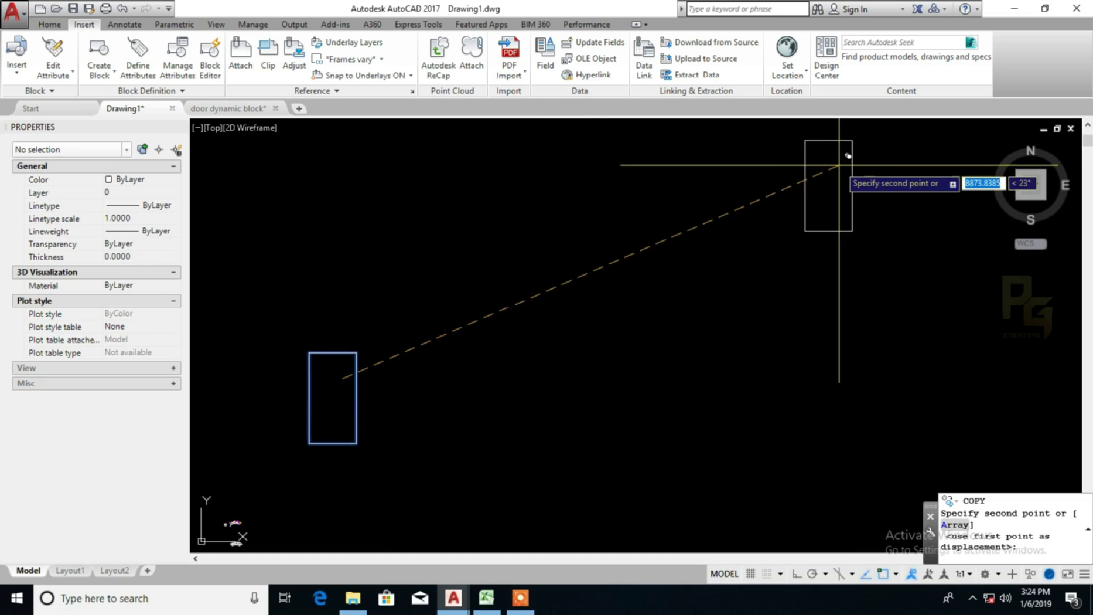
pyautogui.click(858, 154)
pyautogui.press('Escape')
pyautogui.moveTo(841, 212); pyautogui.dragTo(811, 285, button='middle')
# - Move the upper-right rectangle straight up by about 1116 units
pyautogui.write('m')
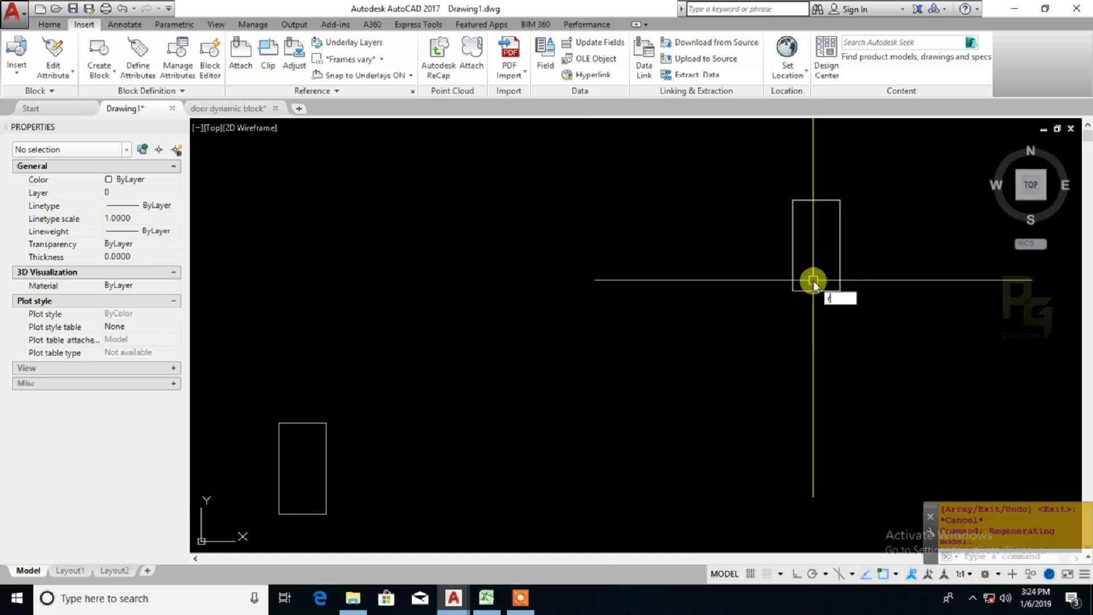
pyautogui.press('Escape')
pyautogui.click(810, 251)
pyautogui.click(784, 256)
pyautogui.write('m')
pyautogui.press('Return')
pyautogui.click(802, 359)
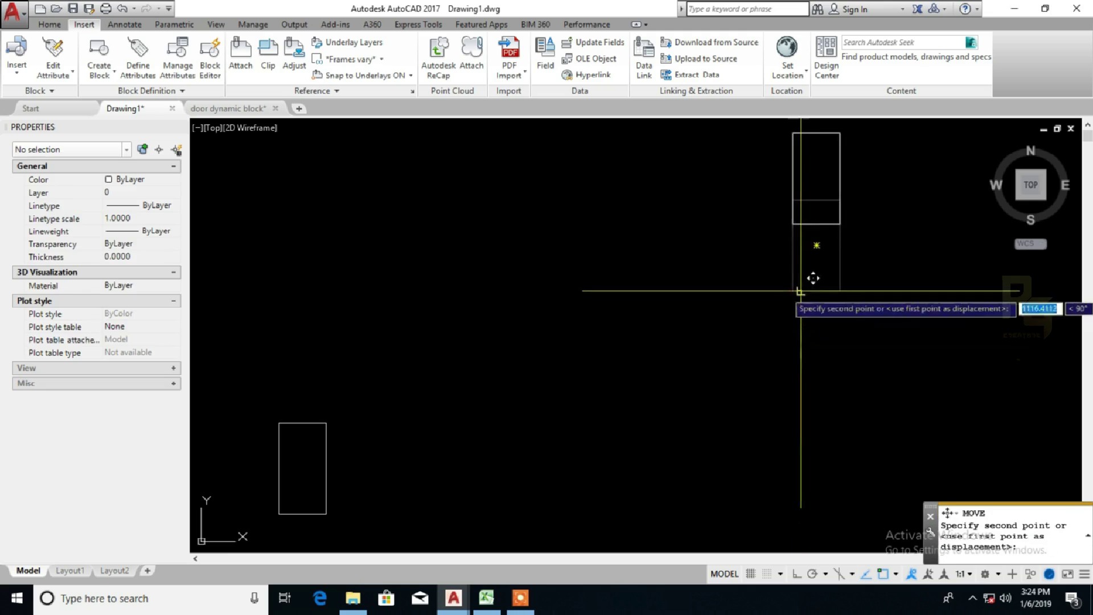
pyautogui.click(793, 292)
pyautogui.press('Escape')
pyautogui.press('Escape')
# - Add the multiline text "unit-1" just up and to the right of the lower rectangle
pyautogui.moveTo(635, 332); pyautogui.dragTo(734, 309, button='middle')
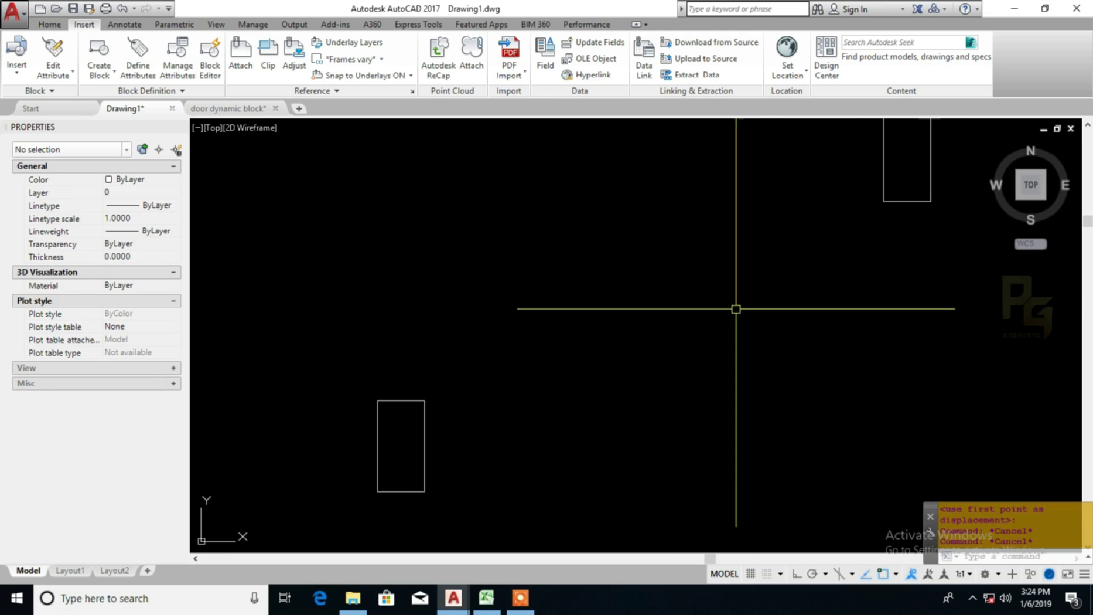
pyautogui.moveTo(638, 366); pyautogui.dragTo(633, 396, button='middle')
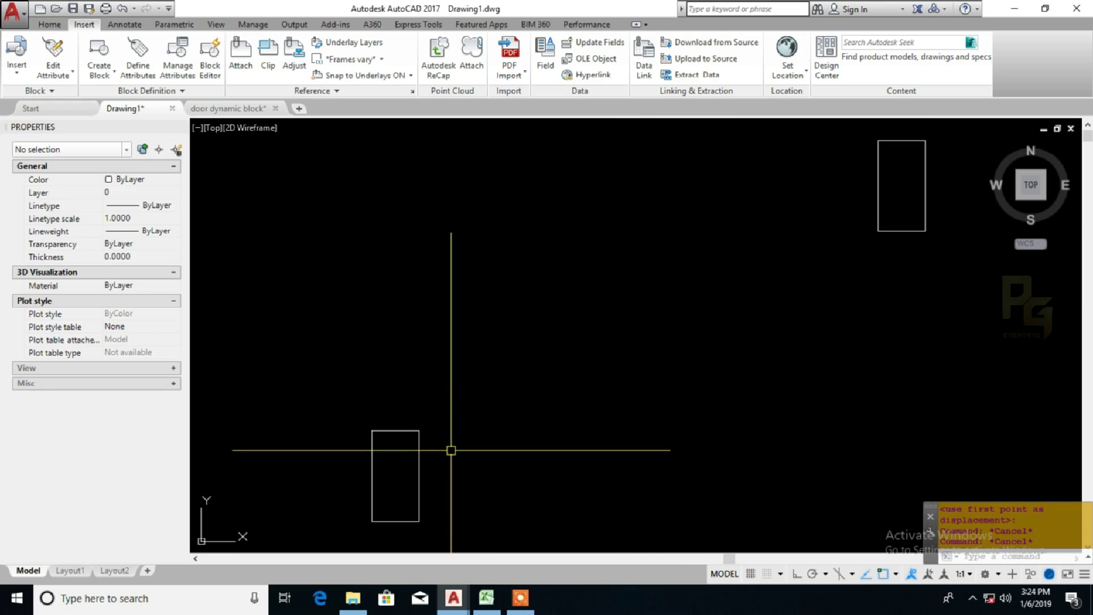
pyautogui.write('t')
pyautogui.press('Return')
pyautogui.click(482, 431)
pyautogui.click(483, 431)
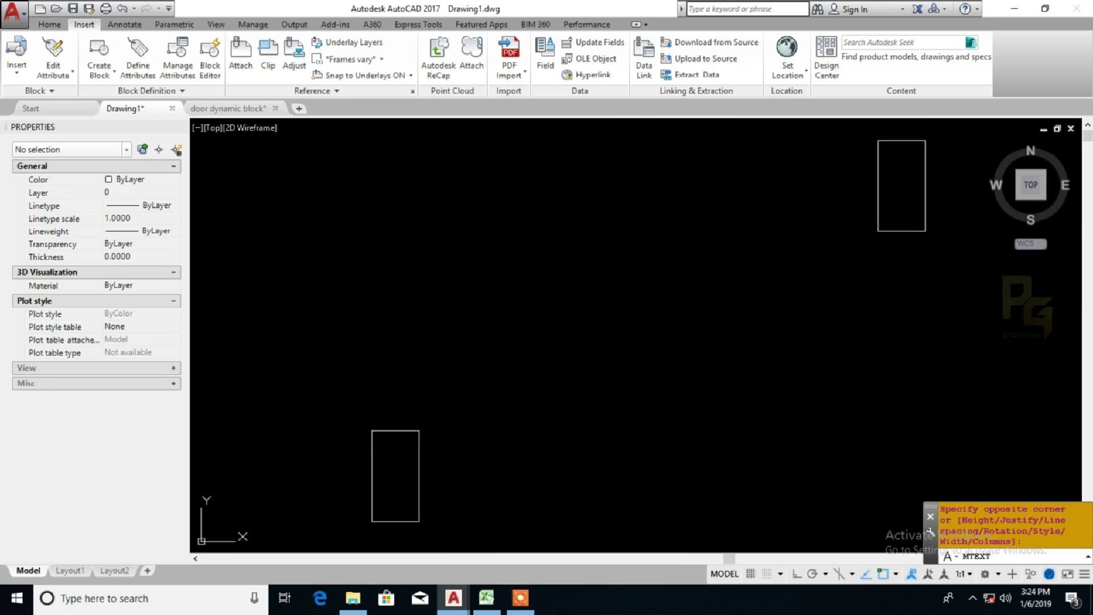
pyautogui.click(552, 447)
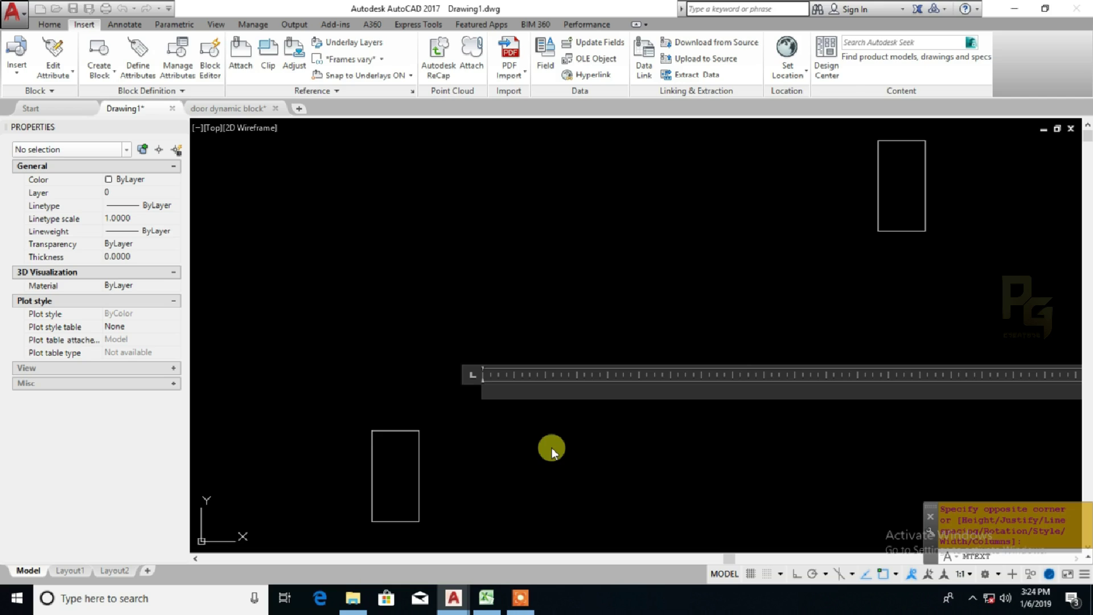
pyautogui.write('unit-1')
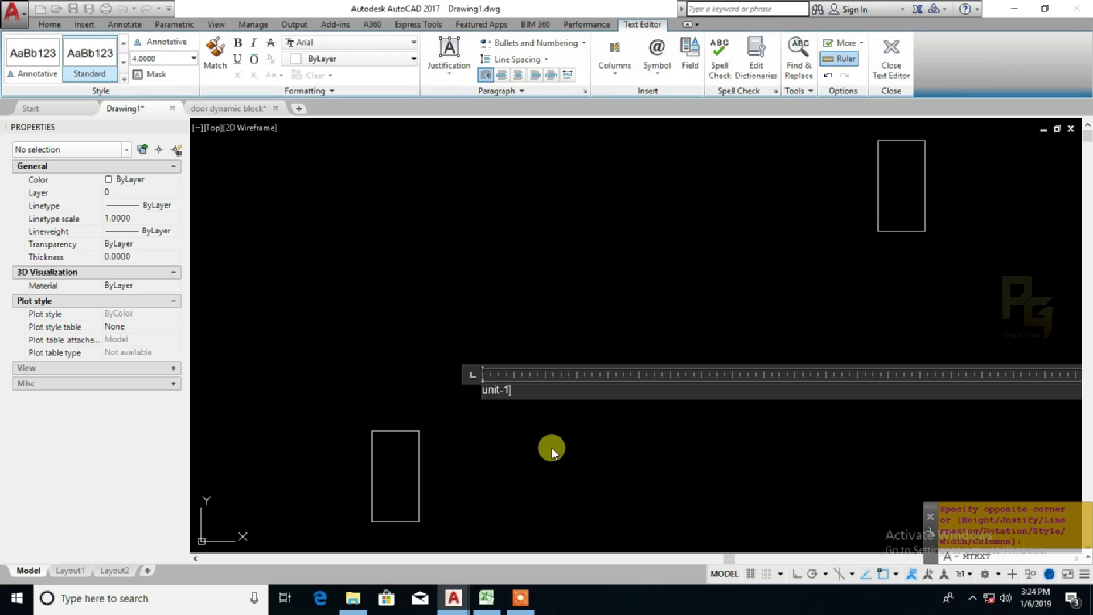
pyautogui.press('Escape')
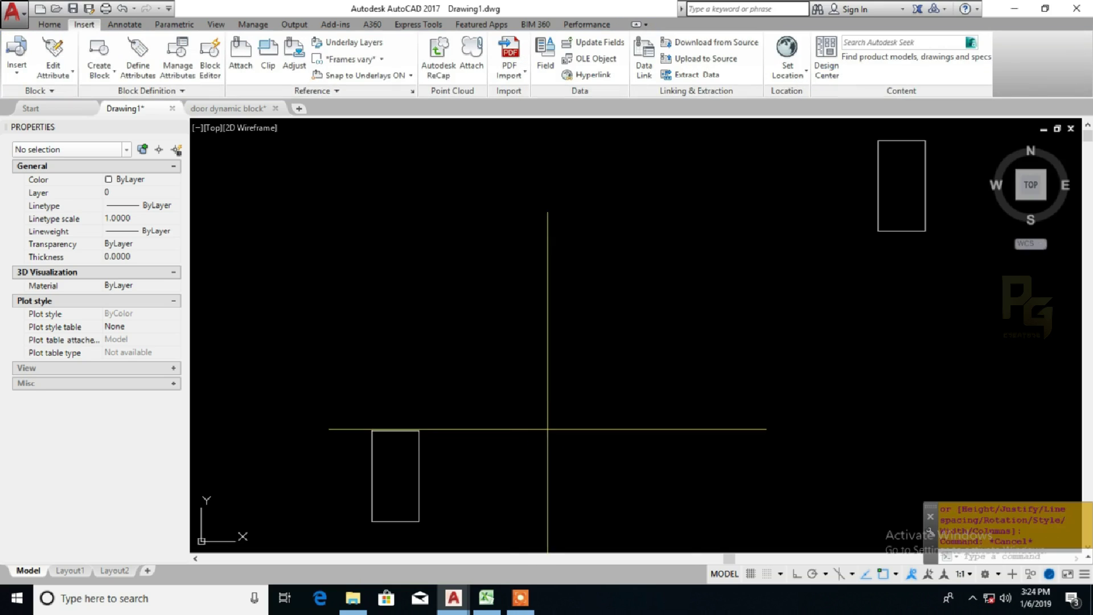
# - Set the text height of the unit-1 label to 250
pyautogui.click(548, 429)
pyautogui.click(485, 351)
pyautogui.click(567, 353)
pyautogui.click(450, 483)
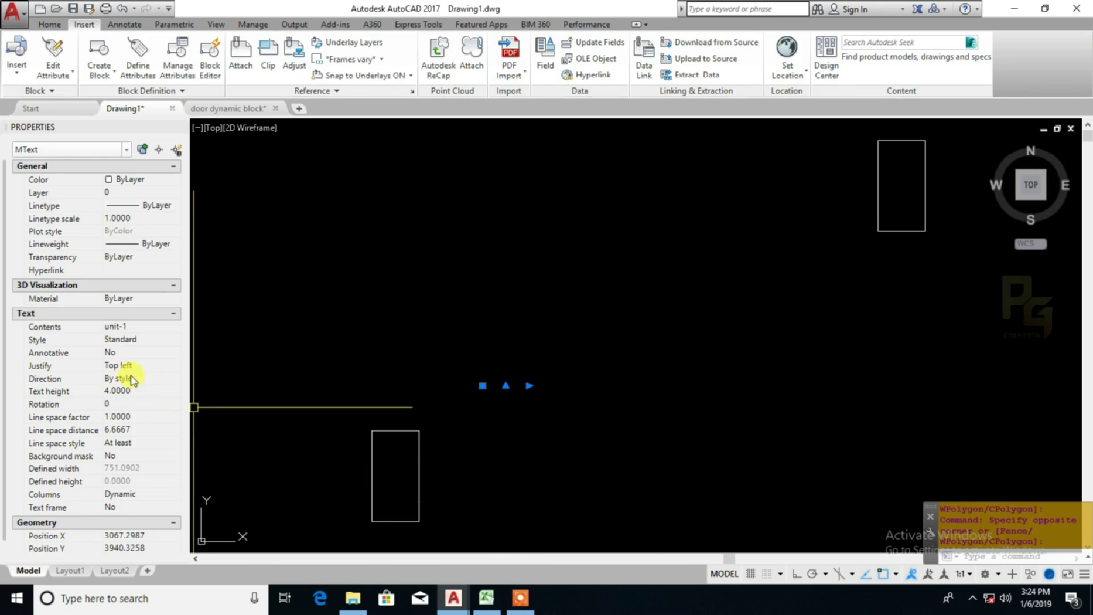
pyautogui.click(142, 391)
pyautogui.write('25')
pyautogui.press('Return')
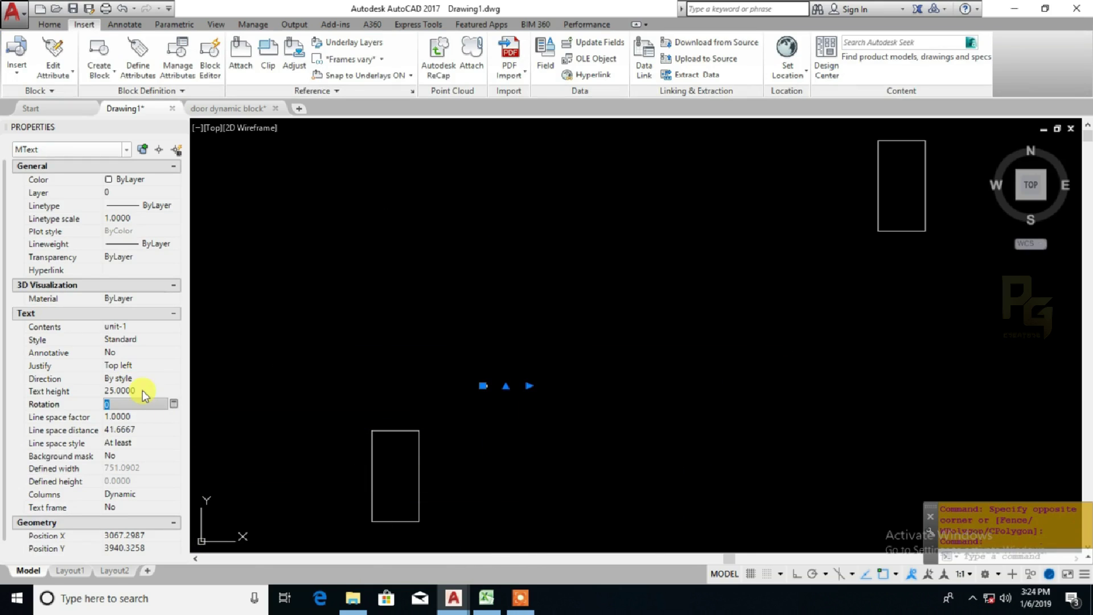
pyautogui.click(143, 390)
pyautogui.write('250')
pyautogui.press('Tab')
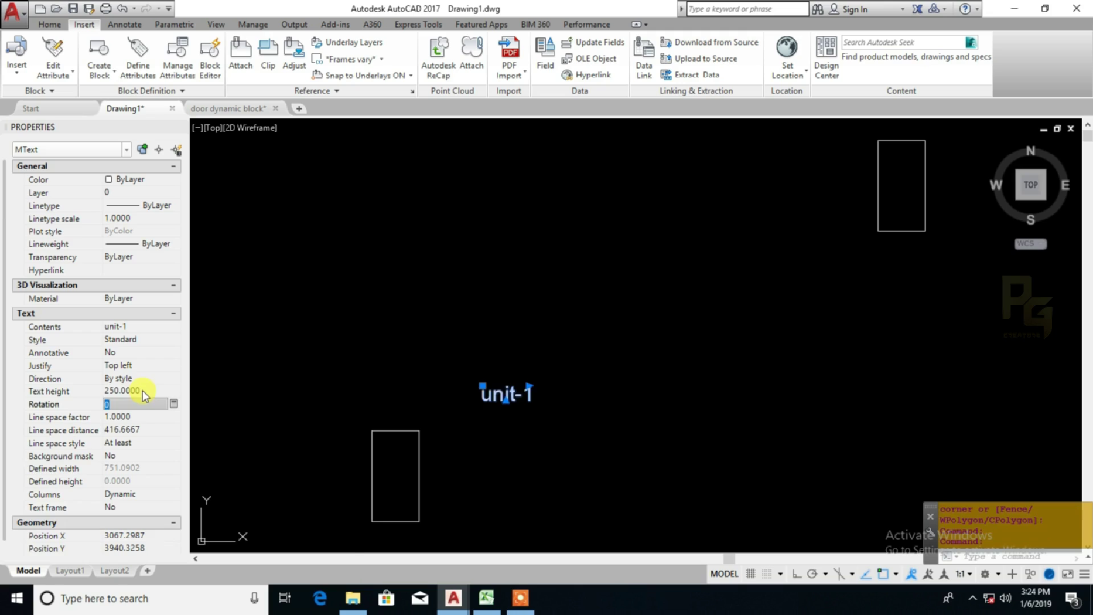
pyautogui.press('Escape')
# - Explode the unit-1 multiline text label into single-line text
pyautogui.doubleClick(504, 409)
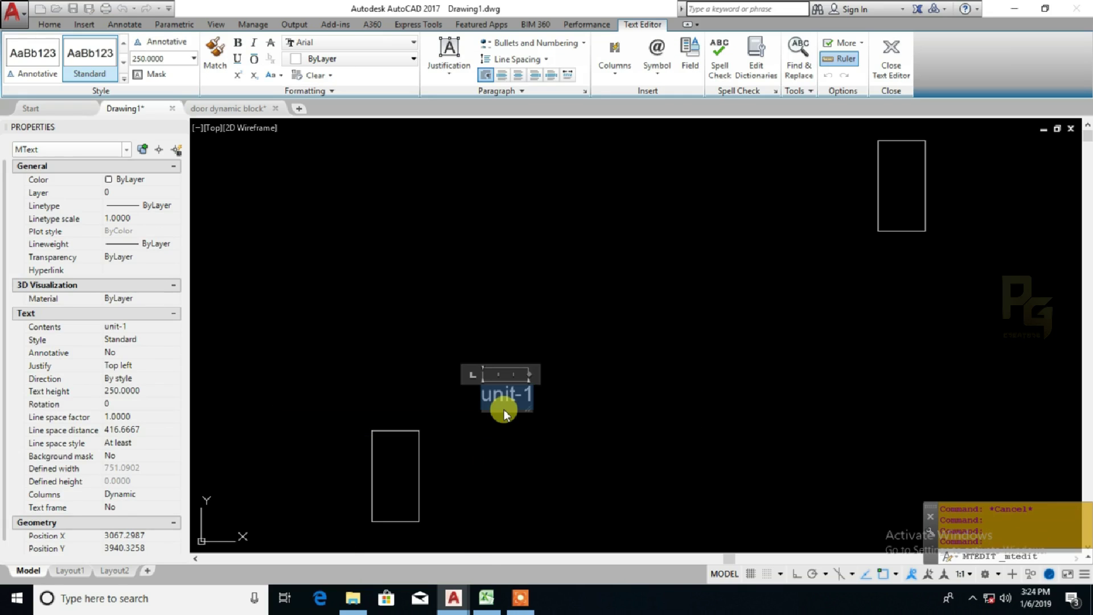
pyautogui.press('Escape')
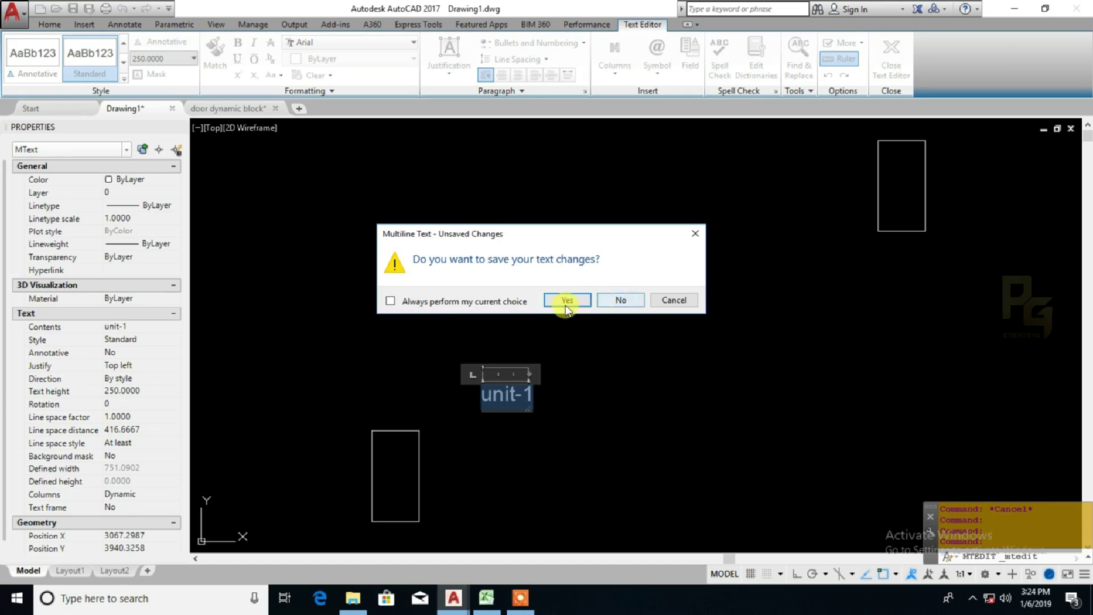
pyautogui.click(562, 300)
pyautogui.write('x')
pyautogui.press('Return')
# - Change the exploded label's text to "UNIT-1" in capitals
pyautogui.click(497, 390)
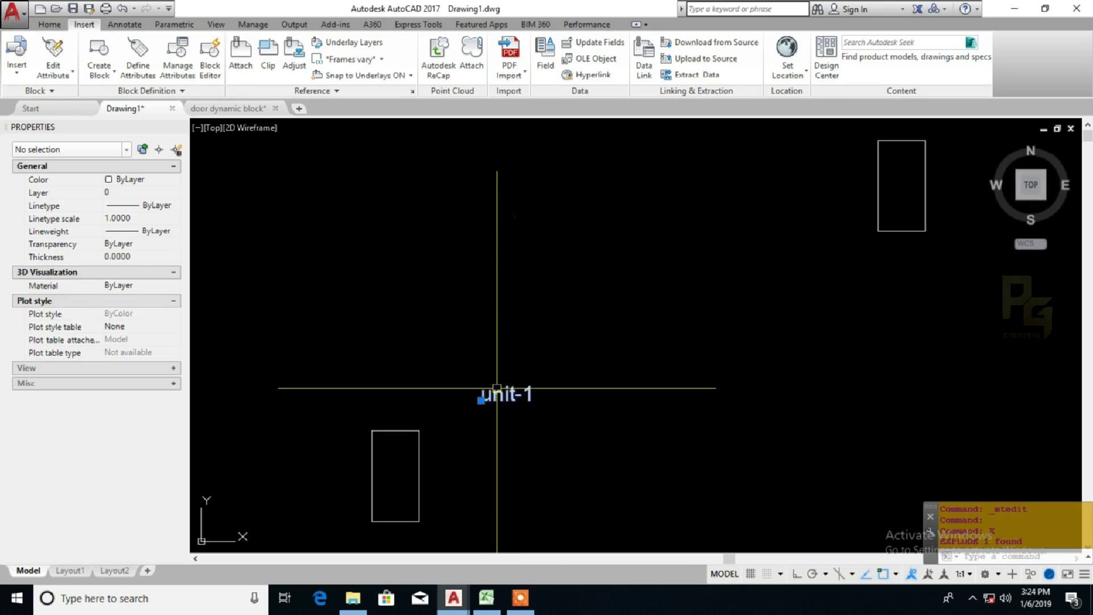
pyautogui.doubleClick(502, 391)
pyautogui.doubleClick(504, 422)
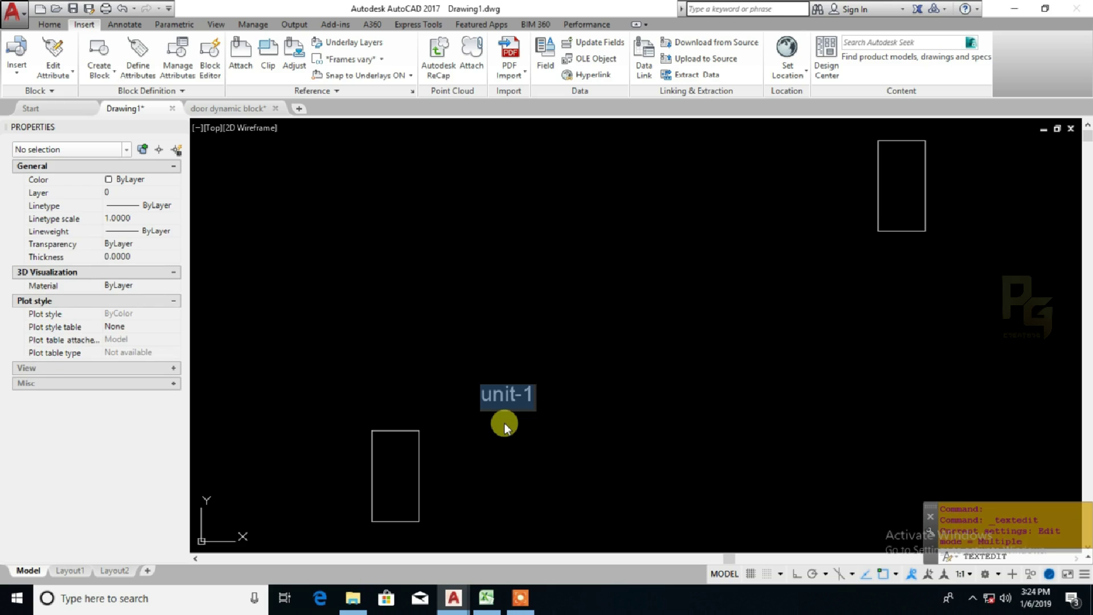
pyautogui.write('UNIT-1')
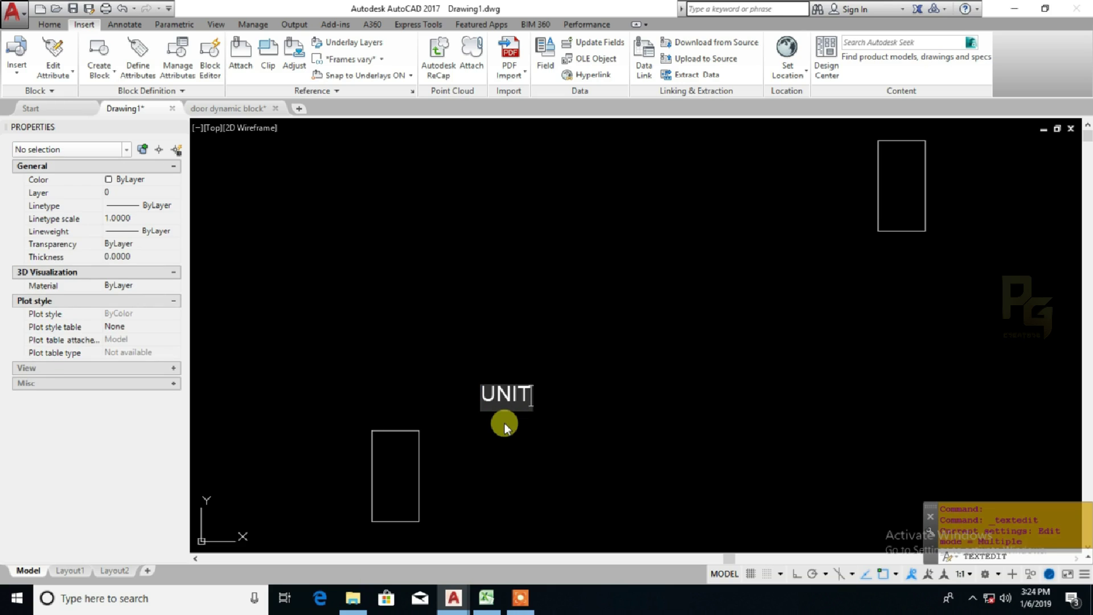
pyautogui.press('Return')
pyautogui.press('Return')
# - Rotate the UNIT-1 label 90 degrees so that it reads vertically
pyautogui.click(509, 392)
pyautogui.moveTo(510, 420); pyautogui.dragTo(537, 403, button='middle')
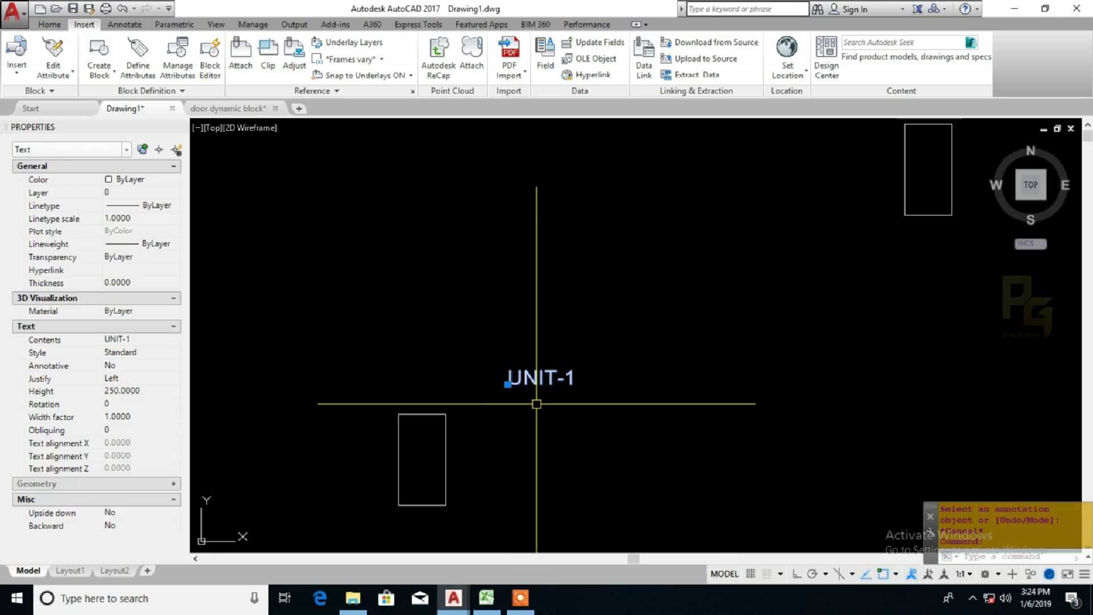
pyautogui.write('ro')
pyautogui.press('Return')
pyautogui.click(547, 406)
pyautogui.press('F8')
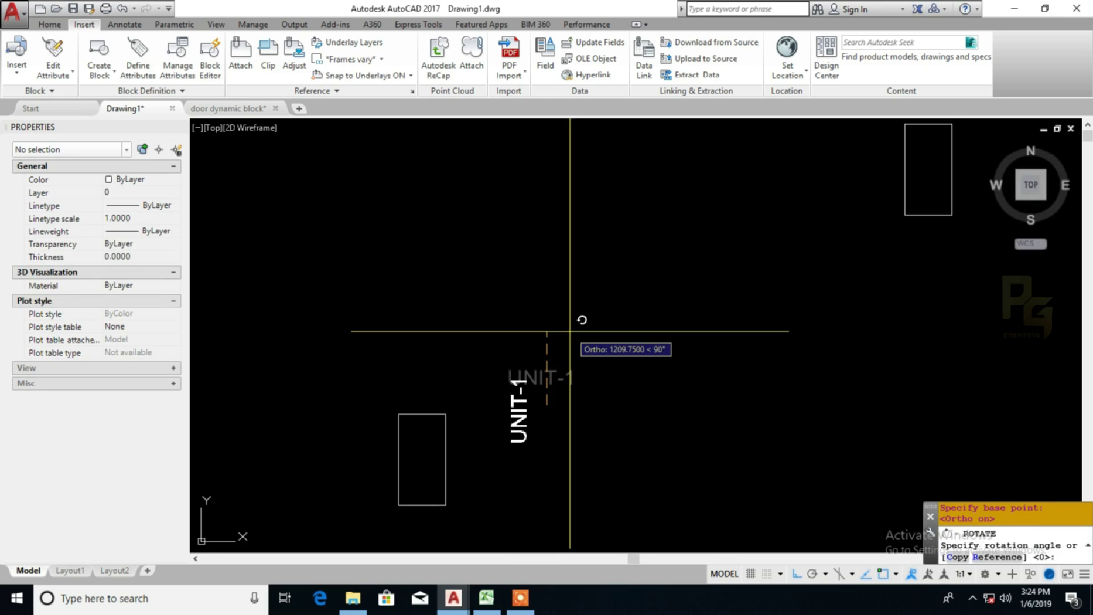
pyautogui.click(570, 331)
# - Move the rotated UNIT-1 label inside the lower rectangle, with ortho mode off
pyautogui.click(521, 428)
pyautogui.write('m')
pyautogui.press('Return')
pyautogui.click(662, 408)
pyautogui.press('F8')
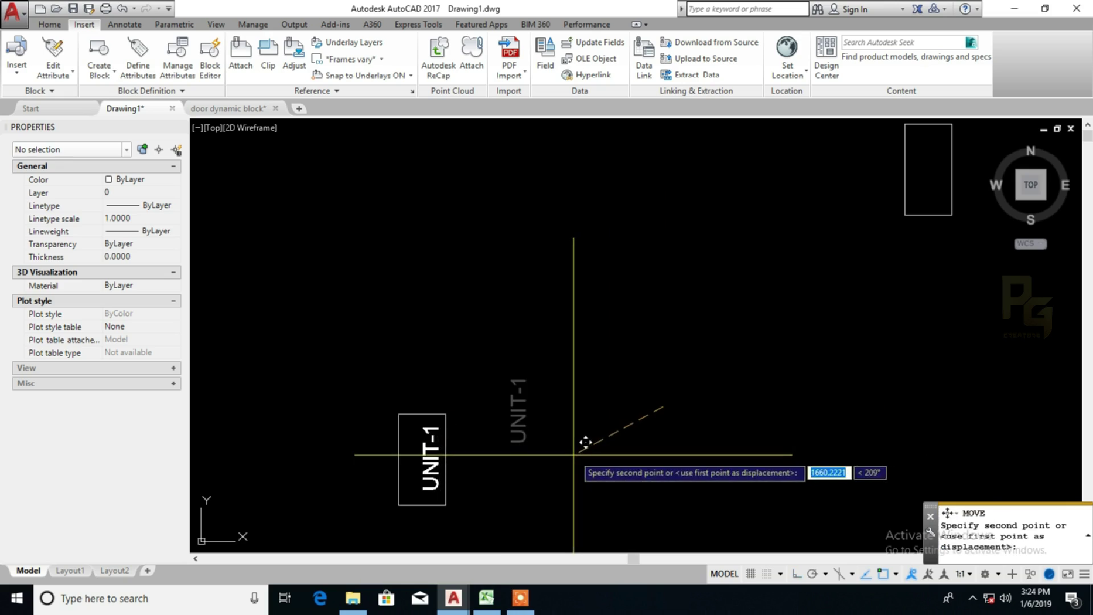
pyautogui.click(567, 455)
# - Copy the UNIT-1 label from its rectangle into the upper-right rectangle, snapping to the edge midpoints
pyautogui.click(429, 453)
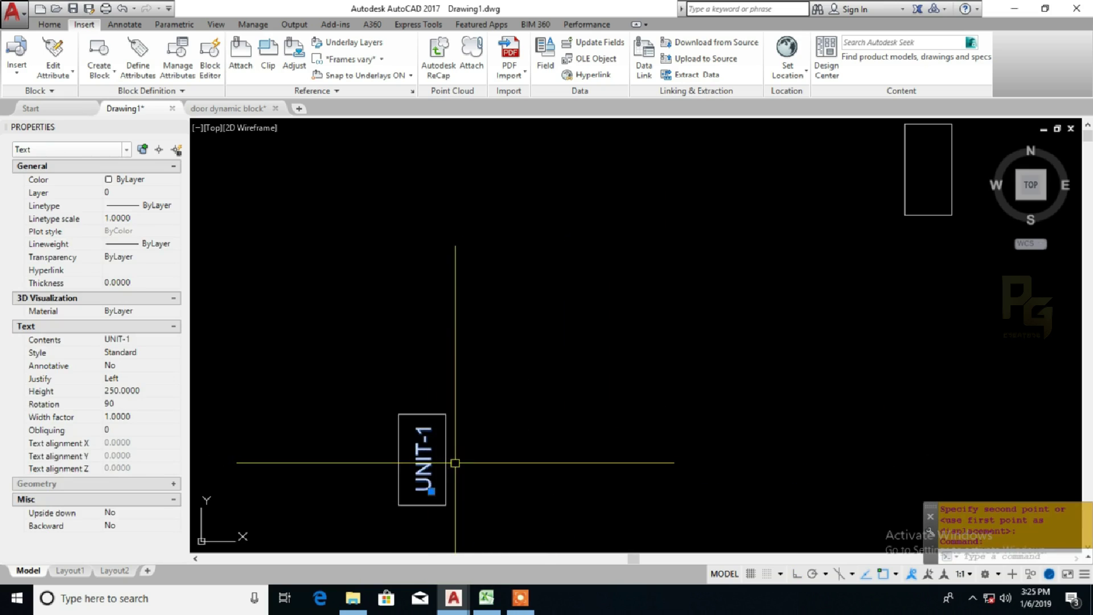
pyautogui.write('co')
pyautogui.press('Return')
pyautogui.click(446, 460)
pyautogui.moveTo(622, 393); pyautogui.dragTo(501, 483, button='middle')
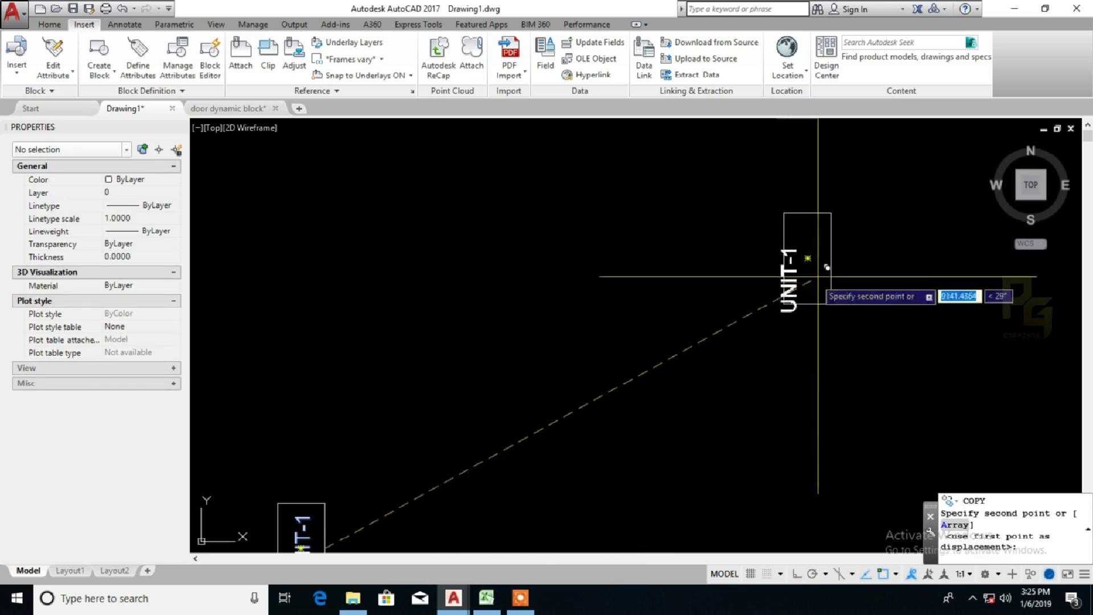
pyautogui.click(832, 258)
pyautogui.press('Escape')
# - Change the copied label in the upper-right rectangle to "UNIT-2"
pyautogui.doubleClick(810, 248)
pyautogui.press('End')
pyautogui.press('BackSpace')
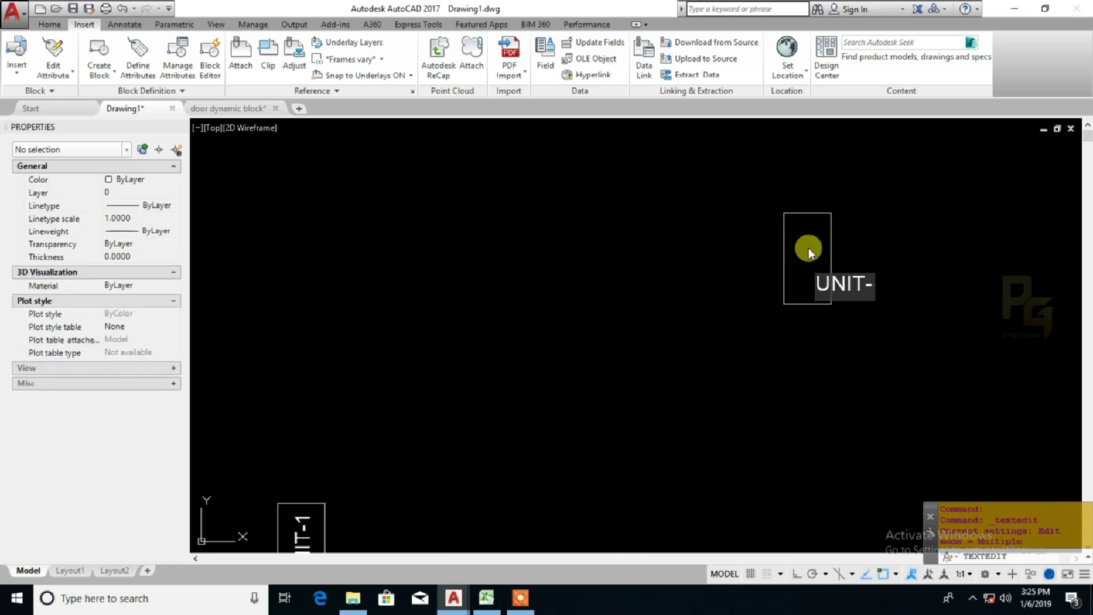
pyautogui.write('2')
pyautogui.click(744, 343)
pyautogui.press('Escape')
pyautogui.press('Escape')
pyautogui.scroll(-2, 744, 343)
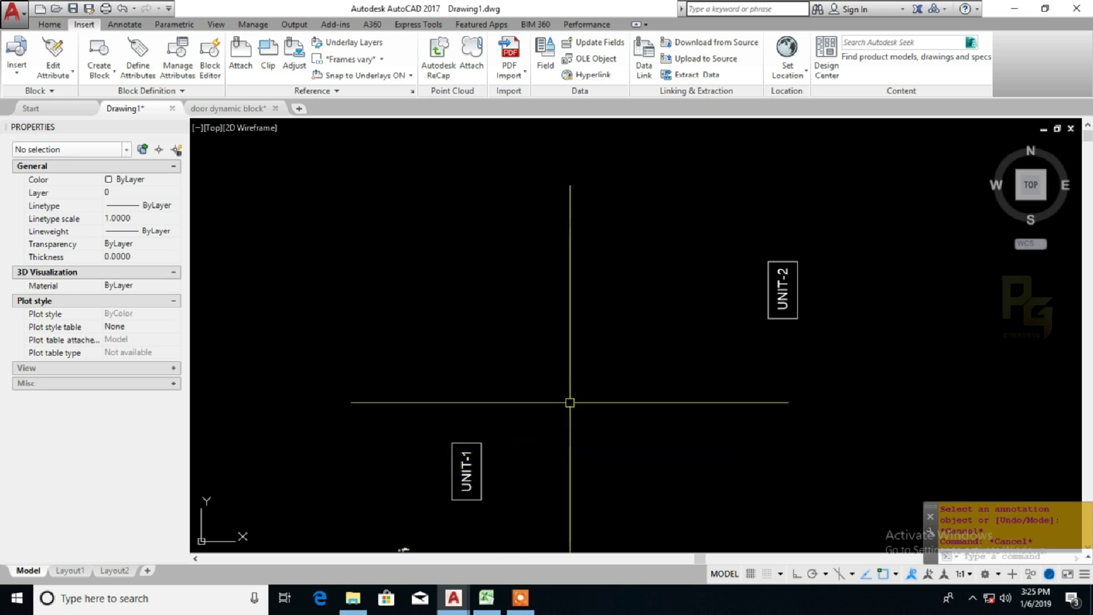
# - Copy the UNIT-1 rectangle and its label to an empty area well above the original
pyautogui.moveTo(595, 319); pyautogui.dragTo(651, 362, button='middle')
pyautogui.click(518, 482)
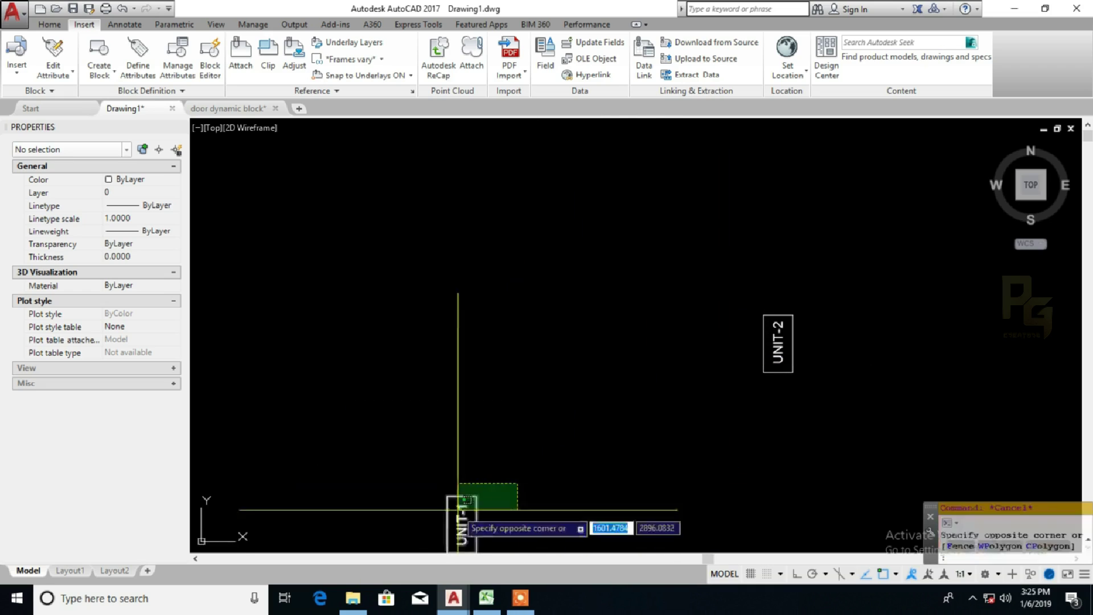
pyautogui.click(456, 510)
pyautogui.write('co')
pyautogui.press('Return')
pyautogui.click(508, 509)
pyautogui.click(485, 226)
pyautogui.press('Escape')
# - Rotate the upper UNIT-1 rectangle and label 90 degrees clockwise so that the text reads horizontally
pyautogui.click(466, 252)
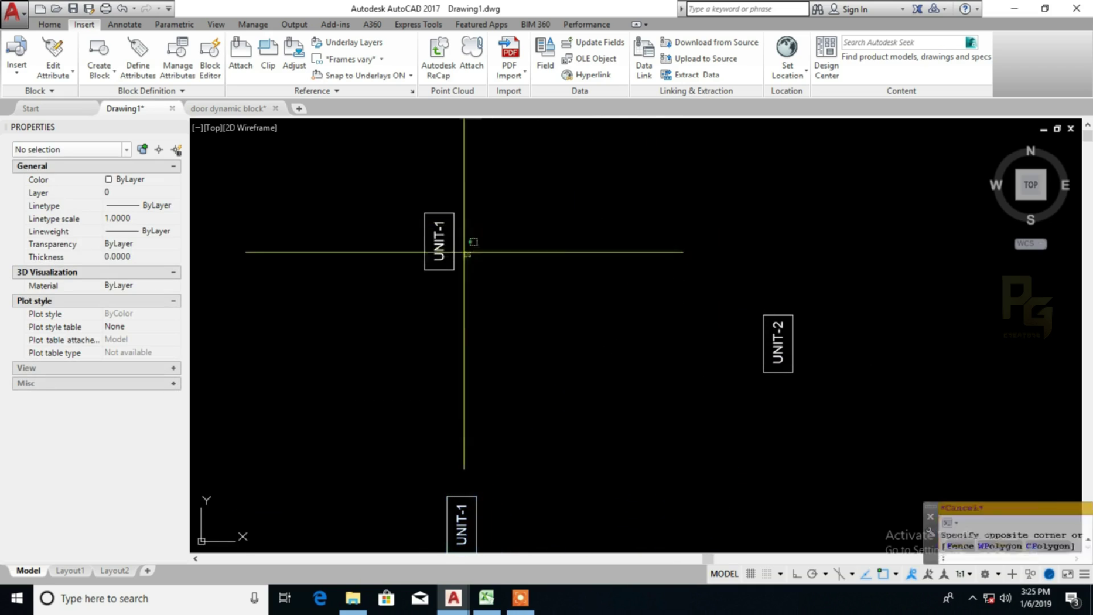
pyautogui.click(438, 250)
pyautogui.write('ro')
pyautogui.press('Return')
pyautogui.press('F8')
pyautogui.click(486, 249)
pyautogui.click(487, 264)
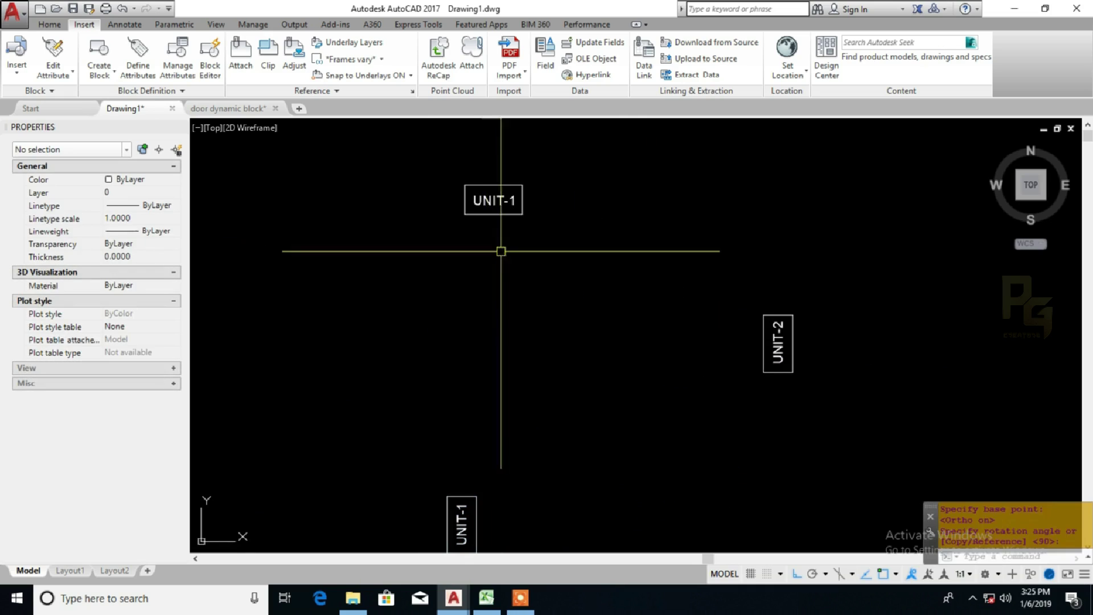
# - Move the horizontal UNIT-1 rectangle and label a short distance straight left
pyautogui.click(501, 229)
pyautogui.click(494, 205)
pyautogui.write('m')
pyautogui.press('Return')
pyautogui.click(525, 274)
pyautogui.click(489, 259)
# - Change the label in the horizontal rectangle to "POINT-1"
pyautogui.doubleClick(463, 201)
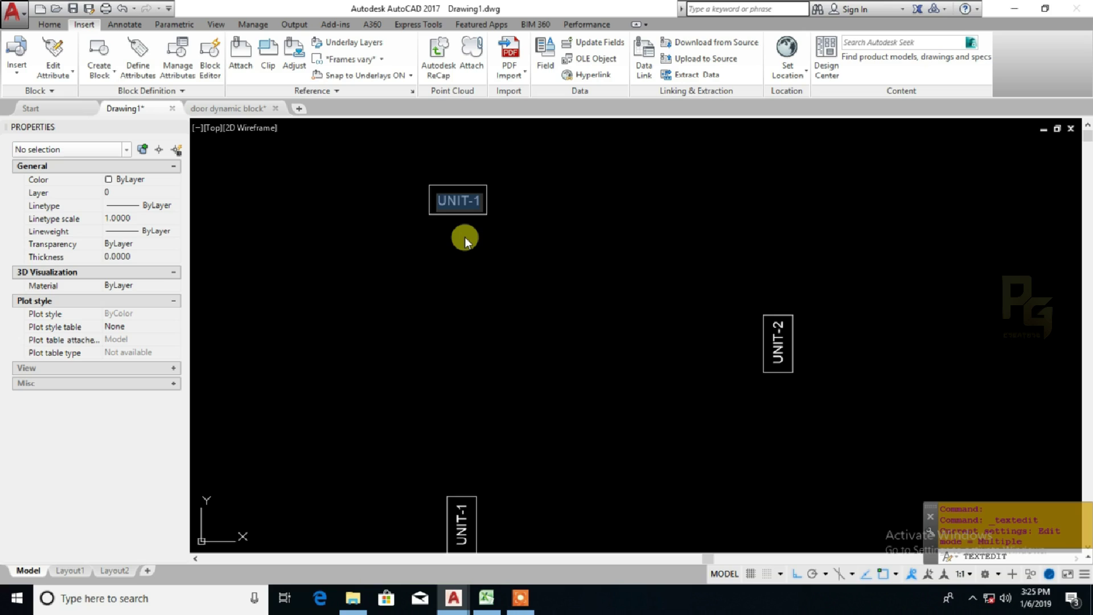
pyautogui.write('POINT-1')
pyautogui.press('Return')
pyautogui.press('Escape')
# - Stretch the right edge of the POINT-1 rectangle outward so that the box encloses its label
pyautogui.scroll(4, 460, 198)
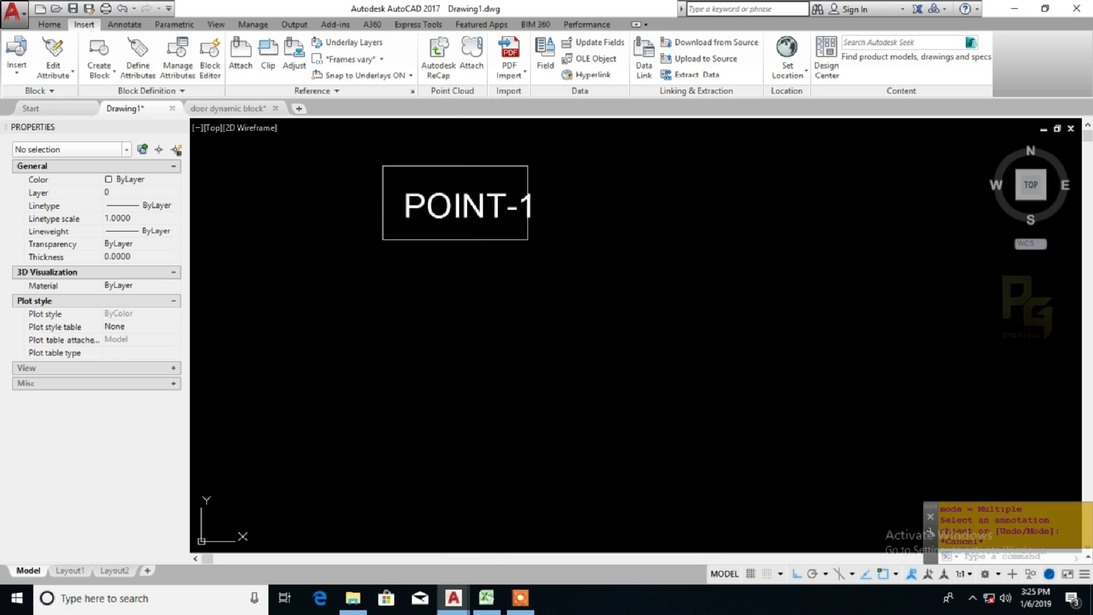
pyautogui.click(481, 166)
pyautogui.click(529, 203)
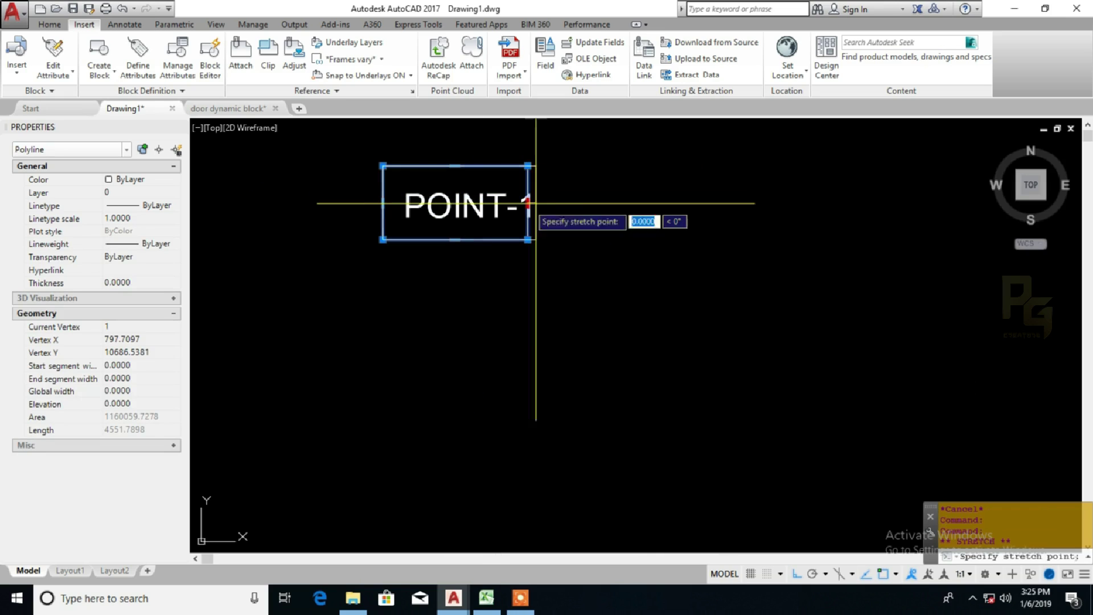
pyautogui.click(575, 203)
pyautogui.press('Escape')
# - Move the POINT-1 rectangle and label a short distance straight up
pyautogui.scroll(-2, 530, 242)
pyautogui.click(524, 268)
pyautogui.click(481, 202)
pyautogui.moveTo(480, 203); pyautogui.dragTo(384, 332, button='middle')
pyautogui.write('m')
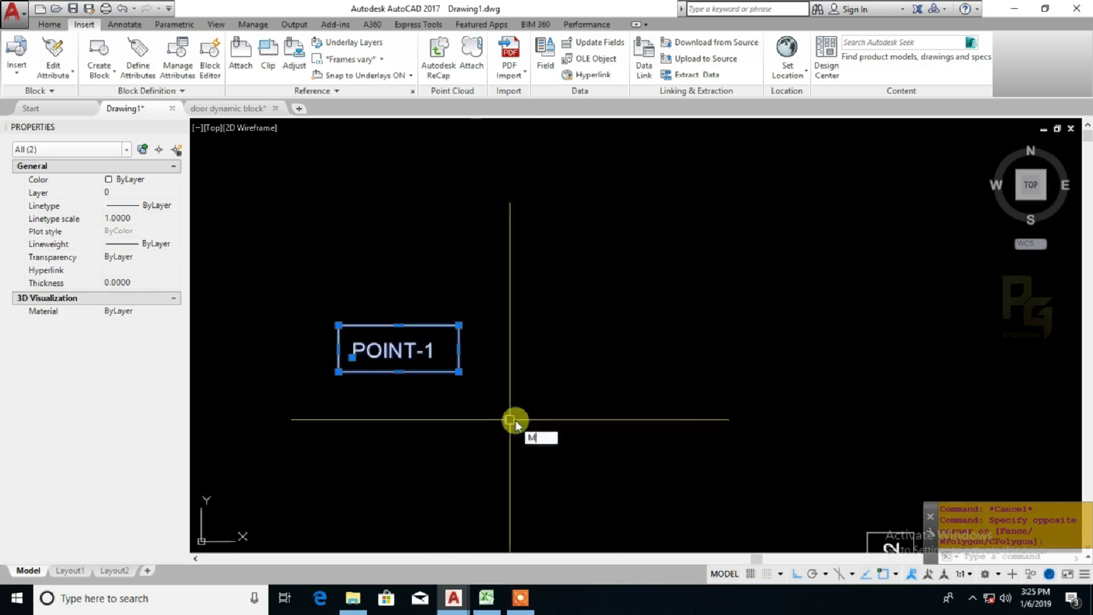
pyautogui.click(513, 420)
pyautogui.click(517, 359)
# - Copy the POINT-1 box and label three times: level with it above UNIT-2, and at two spots farther up and right
pyautogui.click(501, 369)
pyautogui.click(412, 282)
pyautogui.write('co')
pyautogui.click(396, 359)
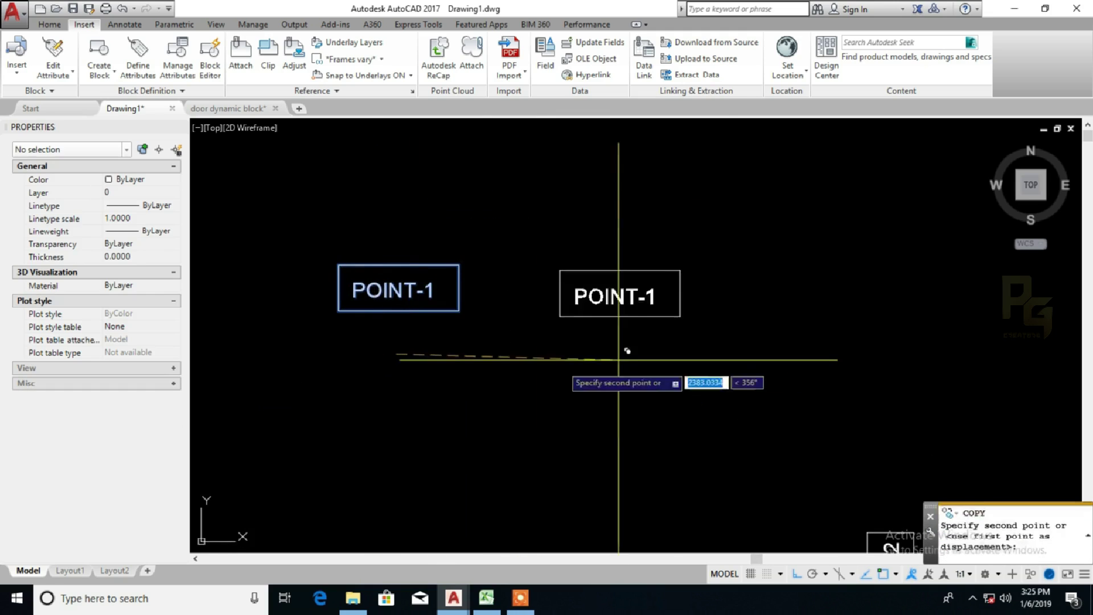
pyautogui.scroll(-4, 619, 360)
pyautogui.moveTo(664, 361); pyautogui.dragTo(624, 362, button='middle')
pyautogui.press('F8')
pyautogui.click(679, 359)
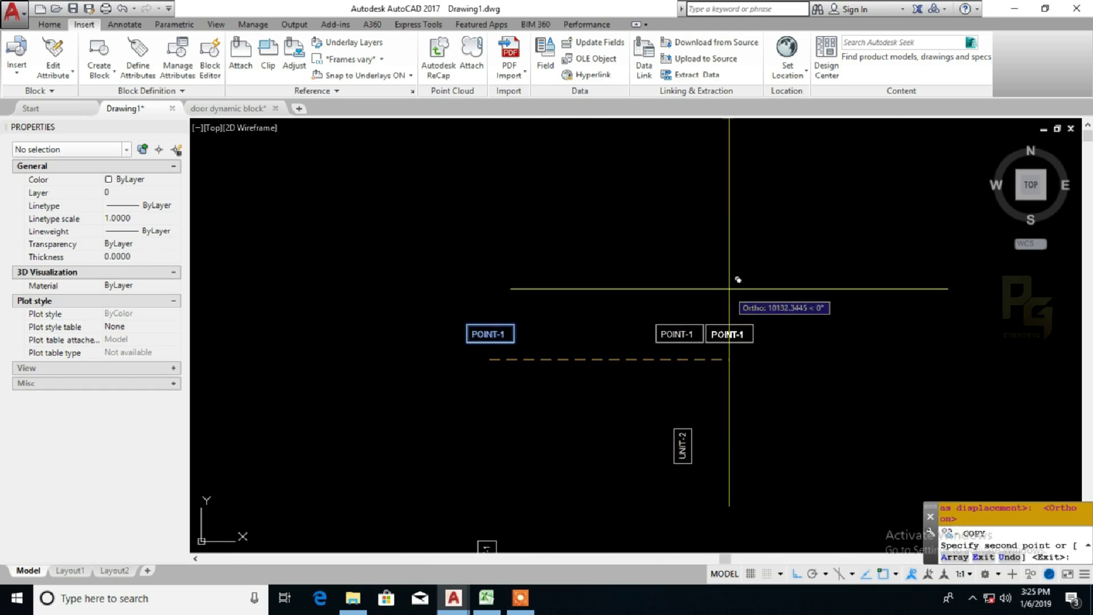
pyautogui.press('F8')
pyautogui.click(763, 244)
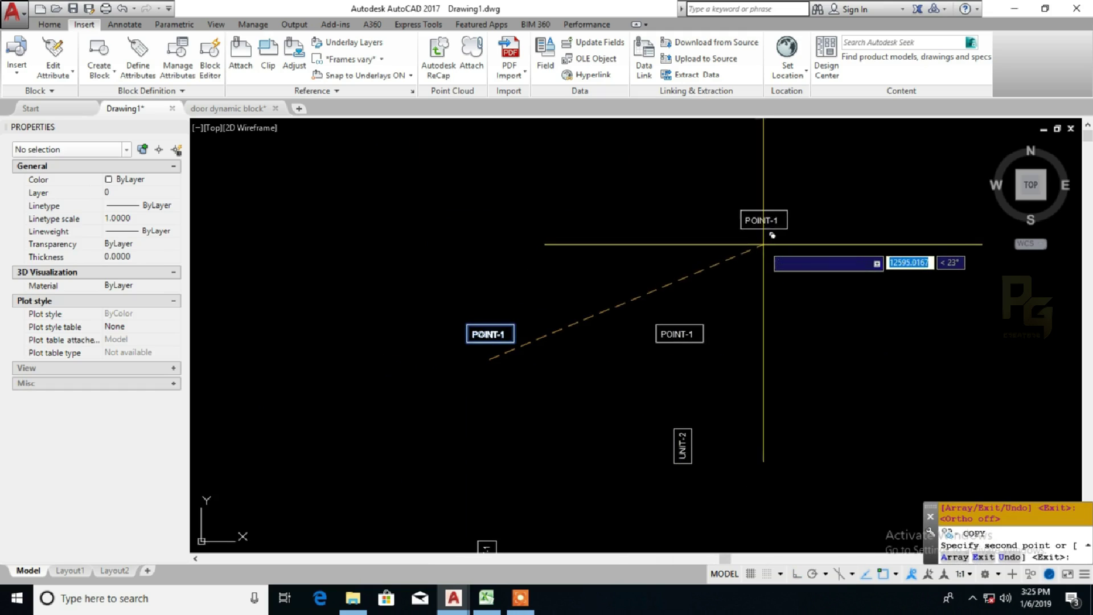
pyautogui.press('Escape')
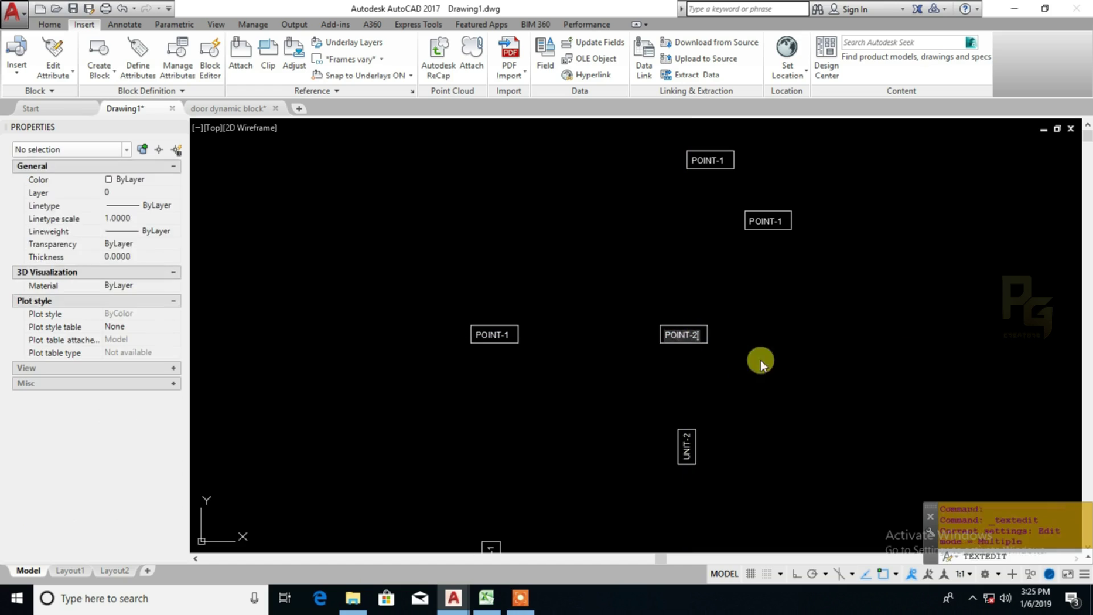
# - Relabel the three copied boxes as POINT-2, POINT-3 and POINT-4, with POINT-4 as the topmost
pyautogui.click(768, 228)
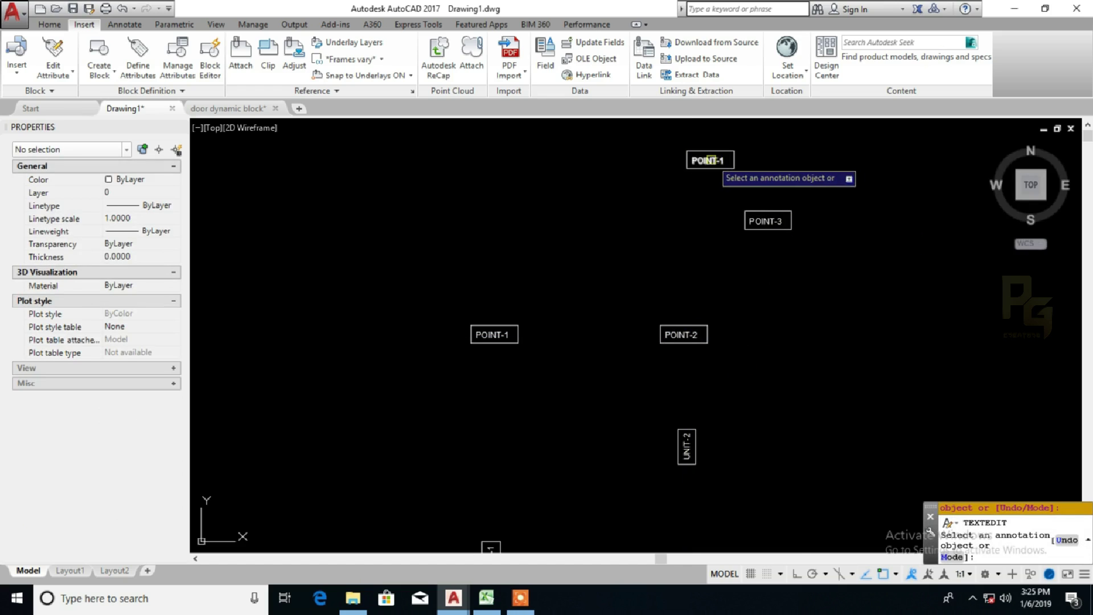
pyautogui.click(711, 160)
pyautogui.press('BackSpace')
pyautogui.write('4')
pyautogui.click(717, 190)
pyautogui.press('Escape')
pyautogui.press('Escape')
# - Set the color of all four point boxes and their labels to Red
pyautogui.click(799, 359)
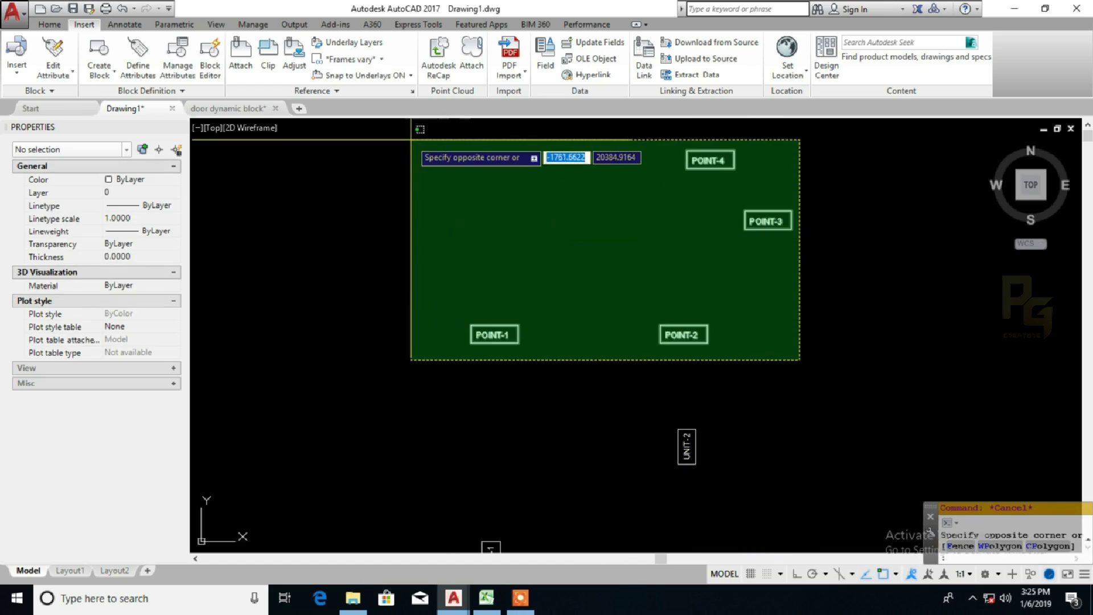
pyautogui.click(407, 140)
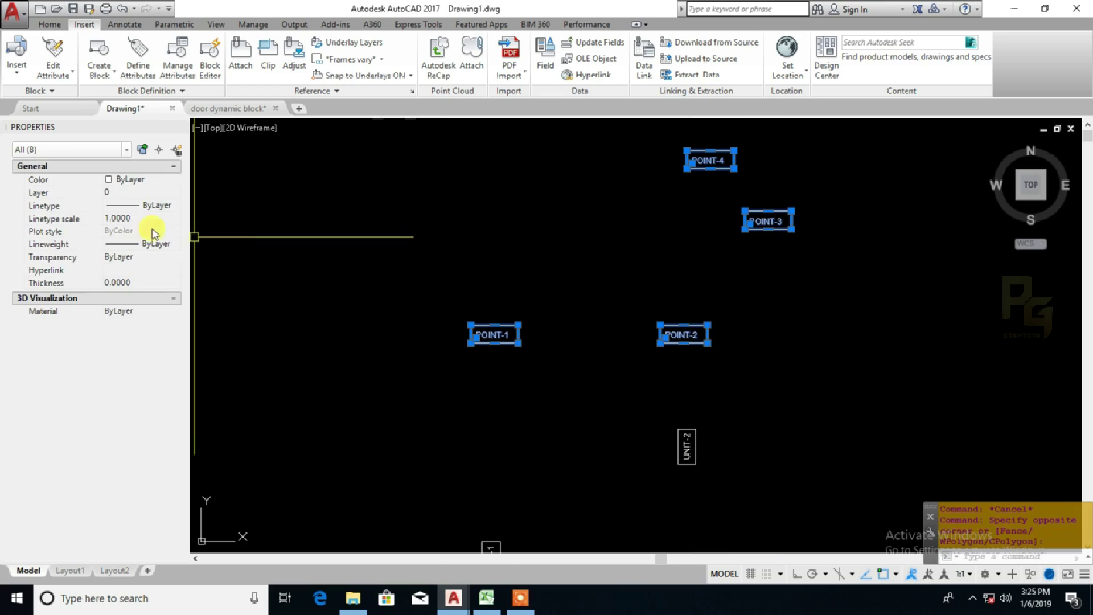
pyautogui.click(147, 181)
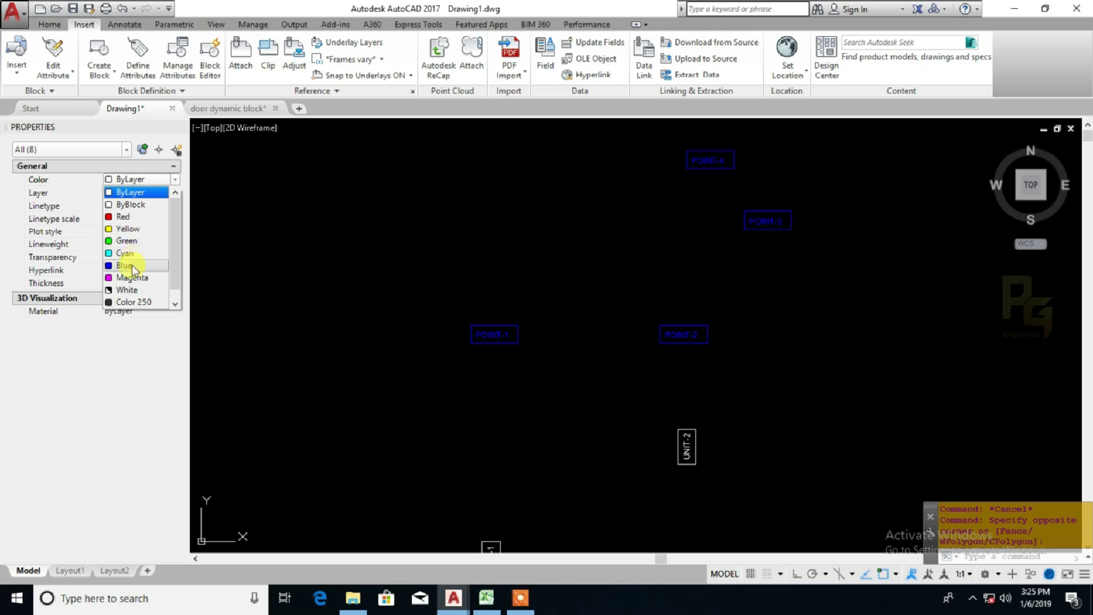
pyautogui.click(129, 218)
pyautogui.press('Escape')
pyautogui.press('Escape')
# - Set the color of the UNIT-1 and UNIT-2 boxes and their labels to Green
pyautogui.moveTo(538, 405); pyautogui.dragTo(568, 279, button='middle')
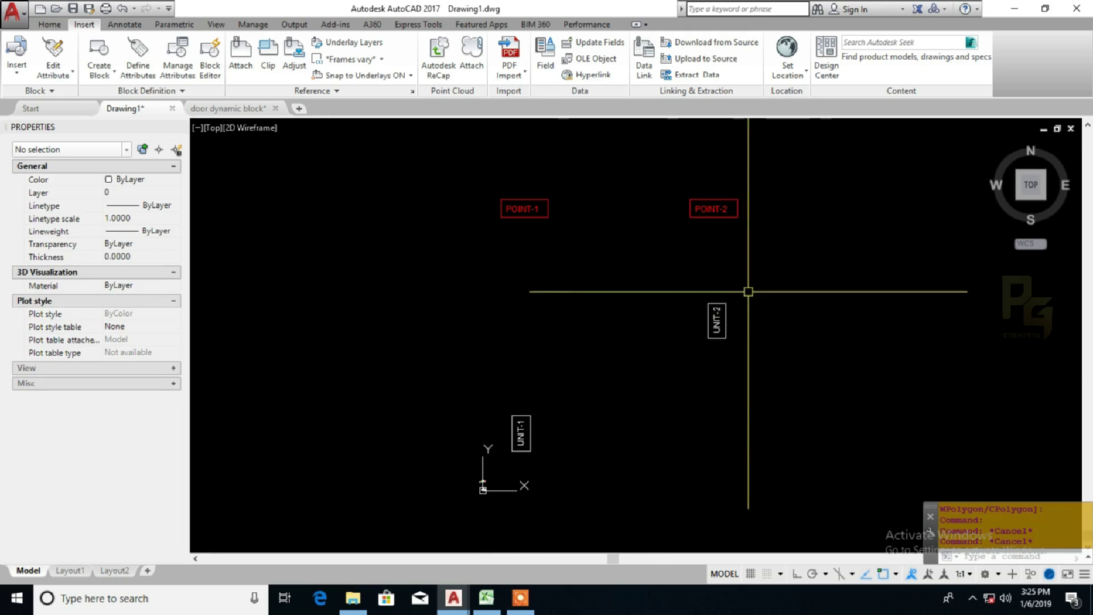
pyautogui.click(749, 293)
pyautogui.click(477, 460)
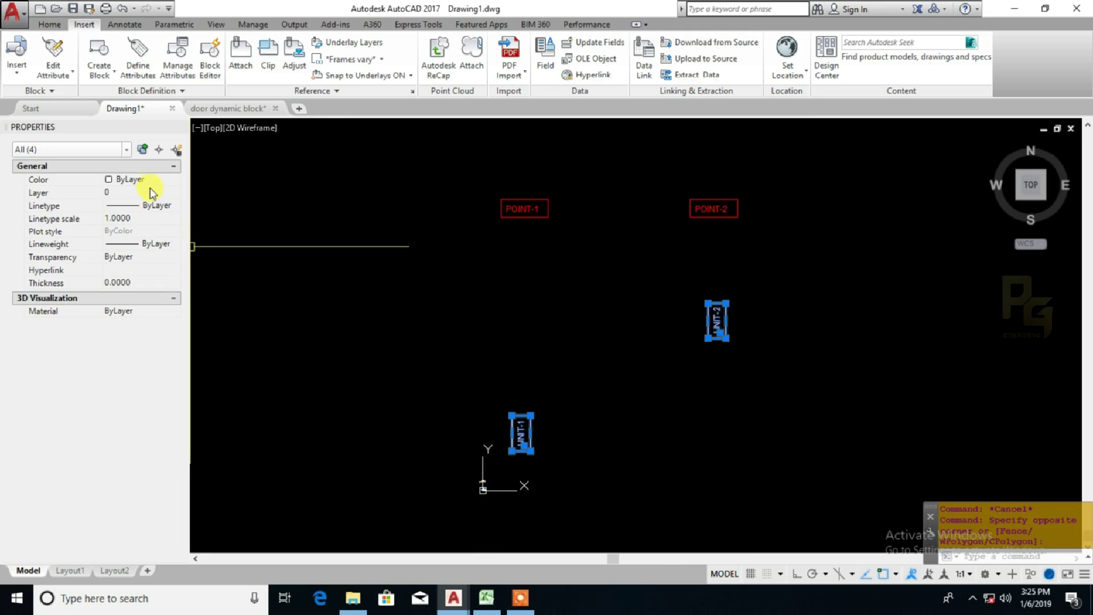
pyautogui.click(149, 191)
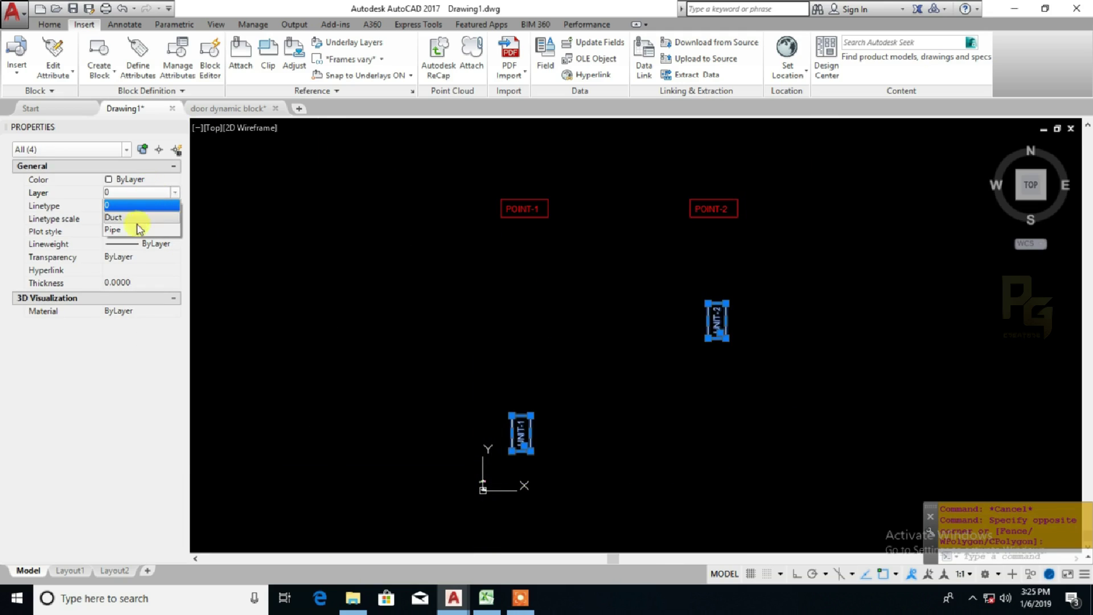
pyautogui.click(153, 181)
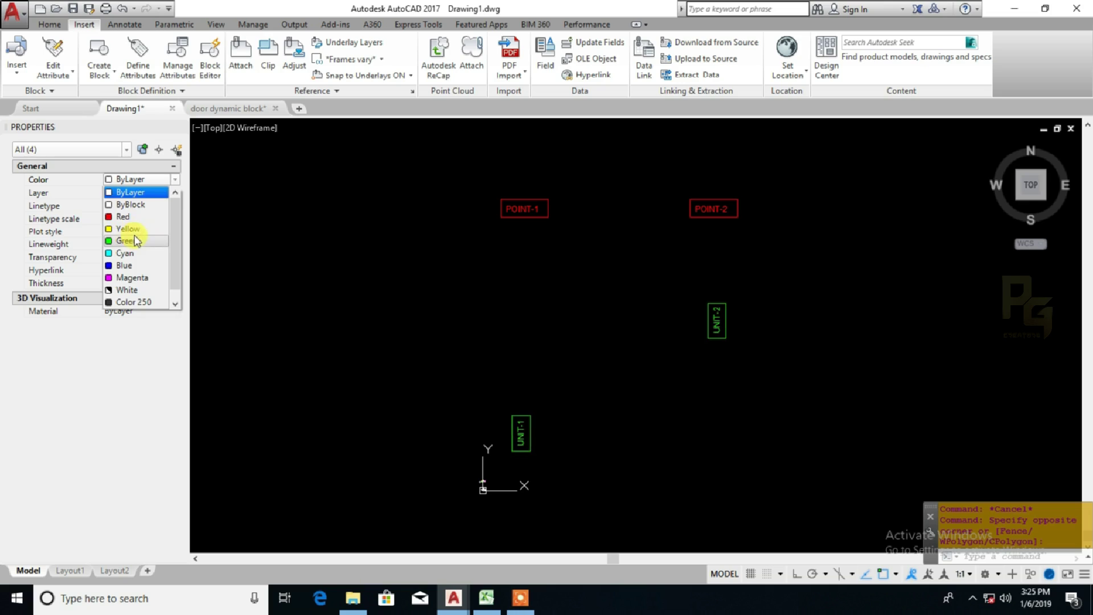
pyautogui.click(136, 242)
pyautogui.press('Escape')
# - Examine the layout of the two unit boxes and the four point boxes across the drawing
pyautogui.scroll(2, 582, 429)
pyautogui.moveTo(583, 430); pyautogui.dragTo(552, 445, button='middle')
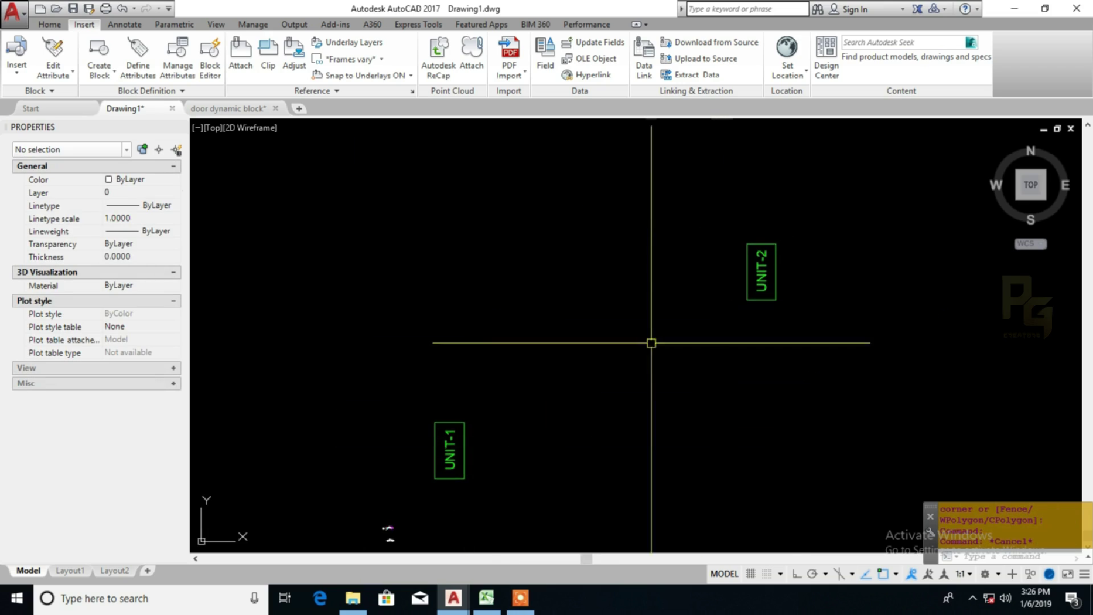
pyautogui.moveTo(680, 262); pyautogui.dragTo(612, 428, button='middle')
pyautogui.moveTo(638, 311); pyautogui.dragTo(636, 434, button='middle')
pyautogui.scroll(-2, 608, 393)
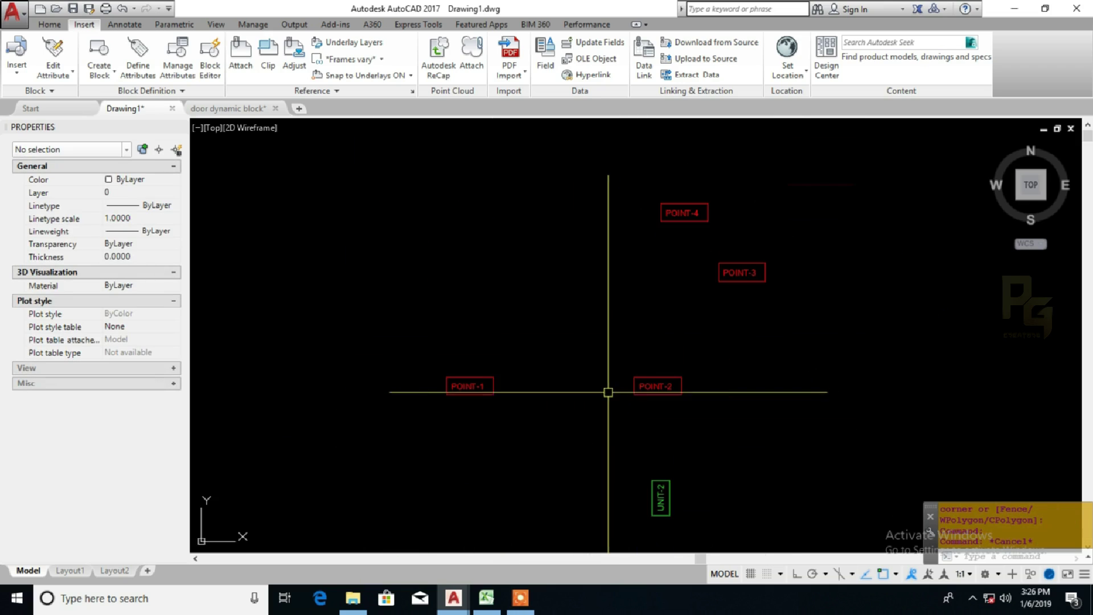
pyautogui.moveTo(610, 347); pyautogui.dragTo(652, 290, button='middle')
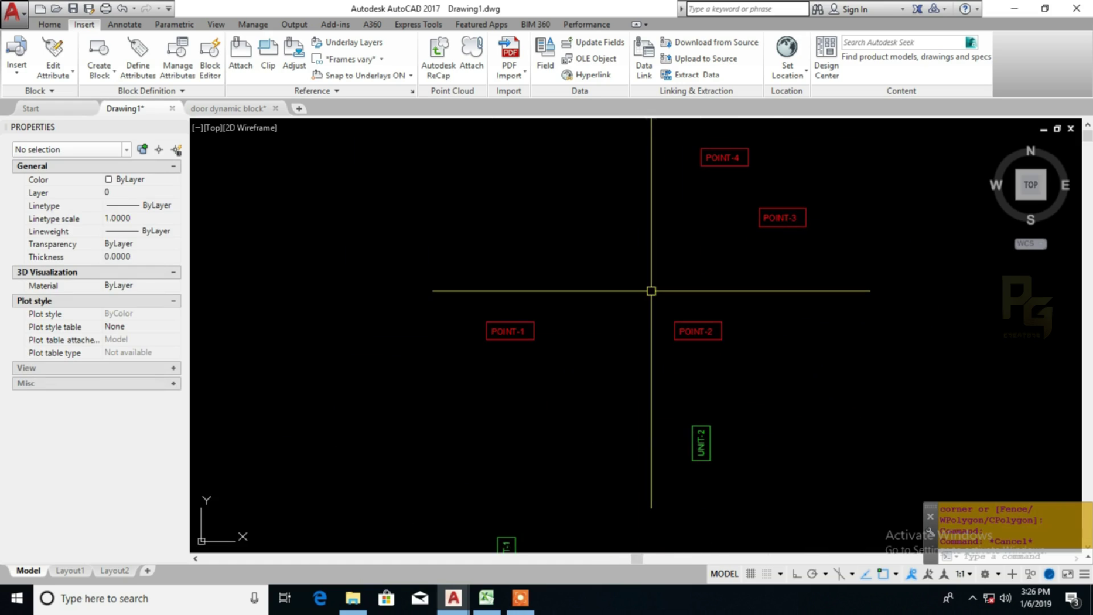
pyautogui.moveTo(615, 378); pyautogui.dragTo(646, 268, button='middle')
pyautogui.scroll(3, 568, 418)
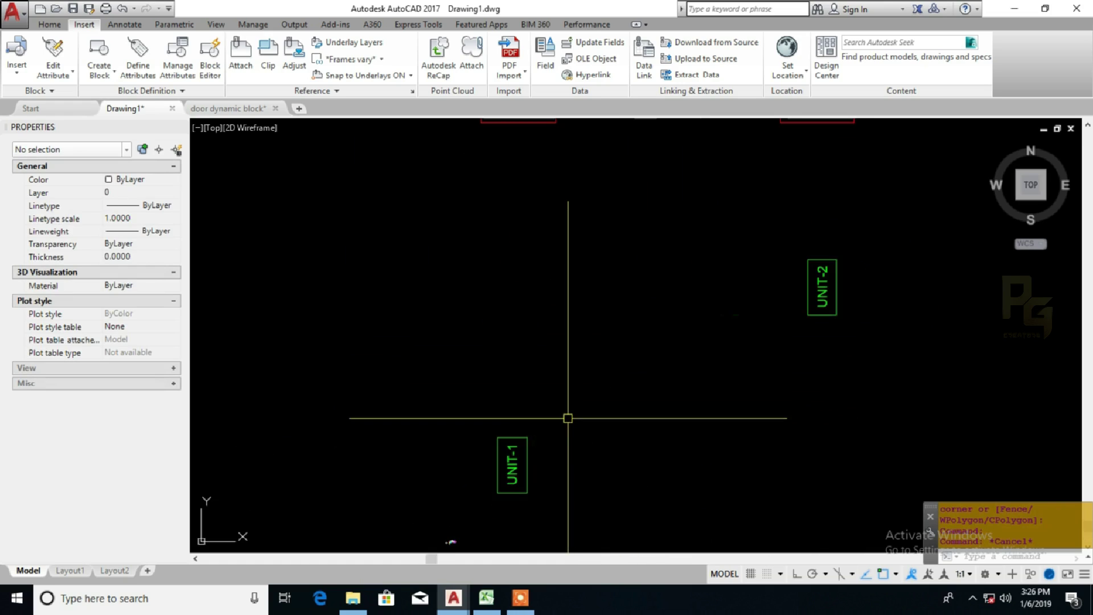
pyautogui.moveTo(565, 429); pyautogui.dragTo(564, 409, button='middle')
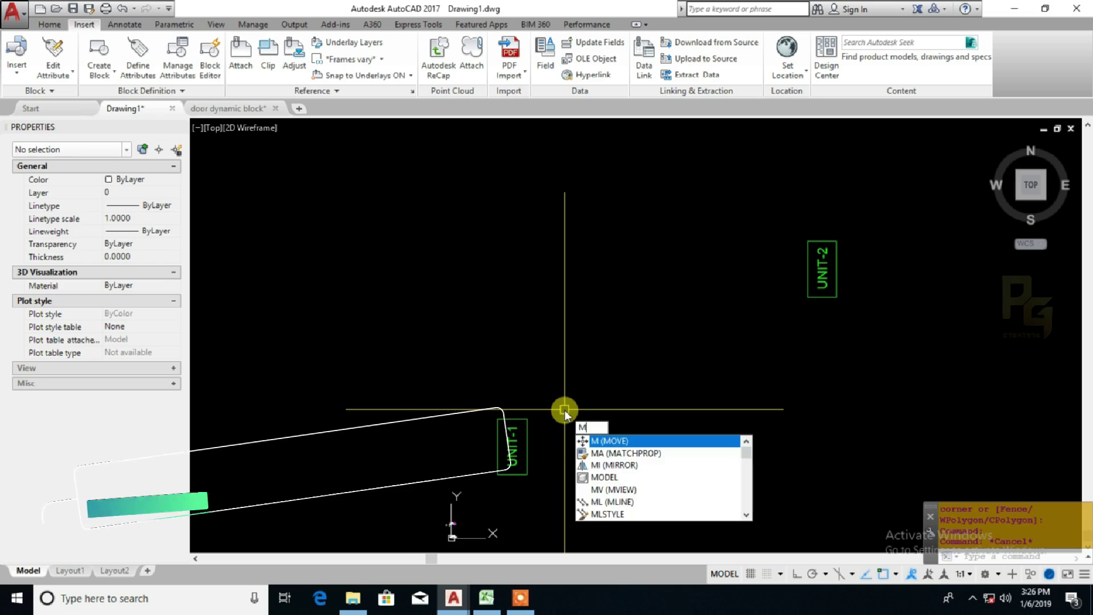
pyautogui.press('Escape')
pyautogui.press('Escape')
pyautogui.press('Escape')
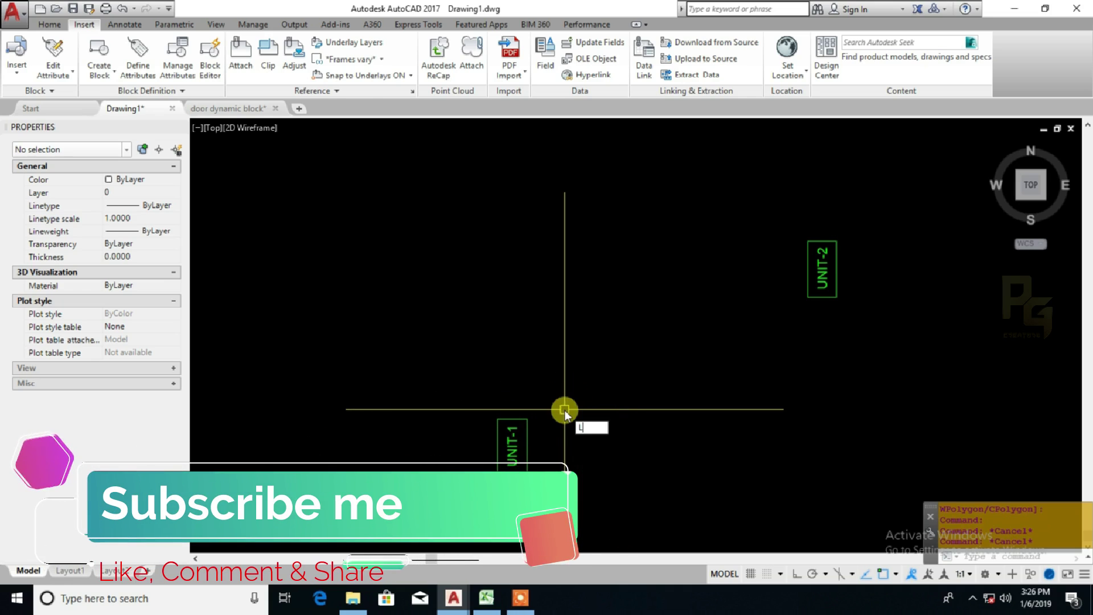
pyautogui.write('l')
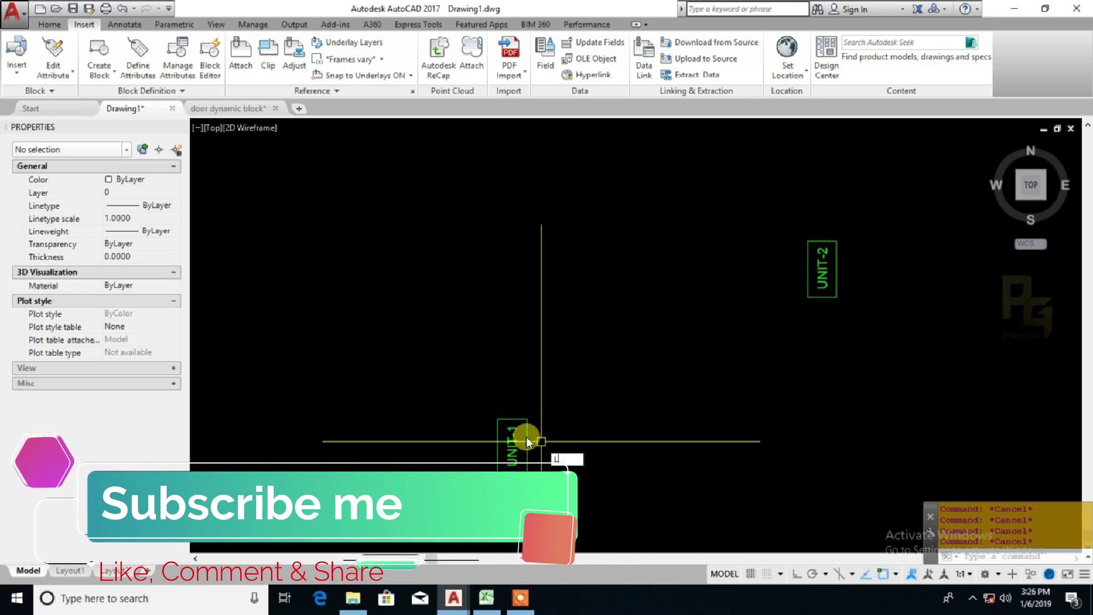
pyautogui.press('Escape')
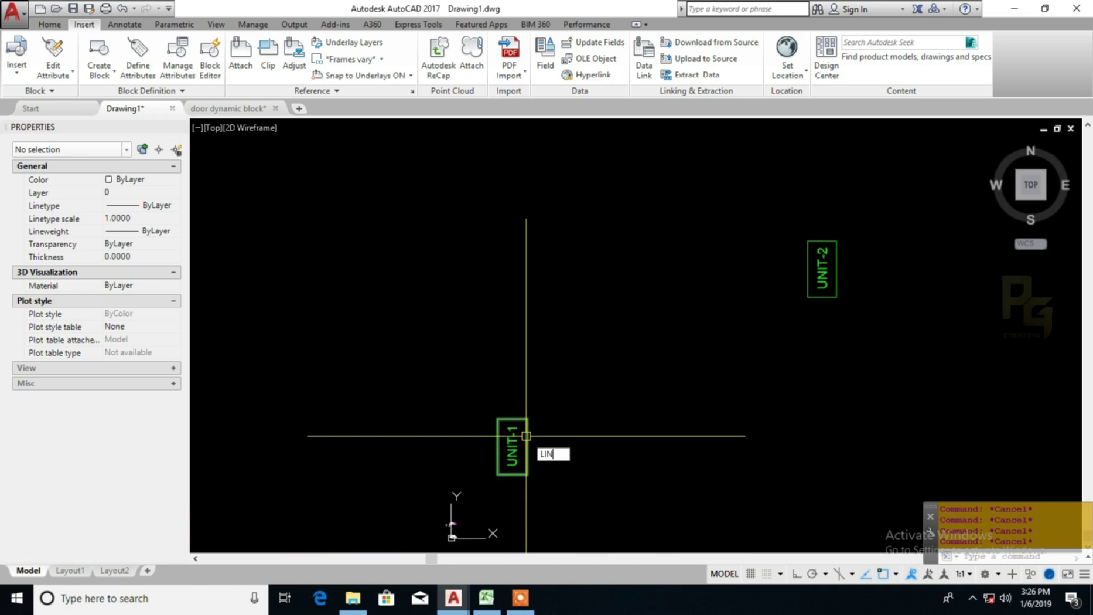
# - Draw a stepped run of three orthogonal line segments from the UNIT-1 box up and across to the UNIT-2 box
pyautogui.write('l')
pyautogui.press('Return')
pyautogui.click(526, 436)
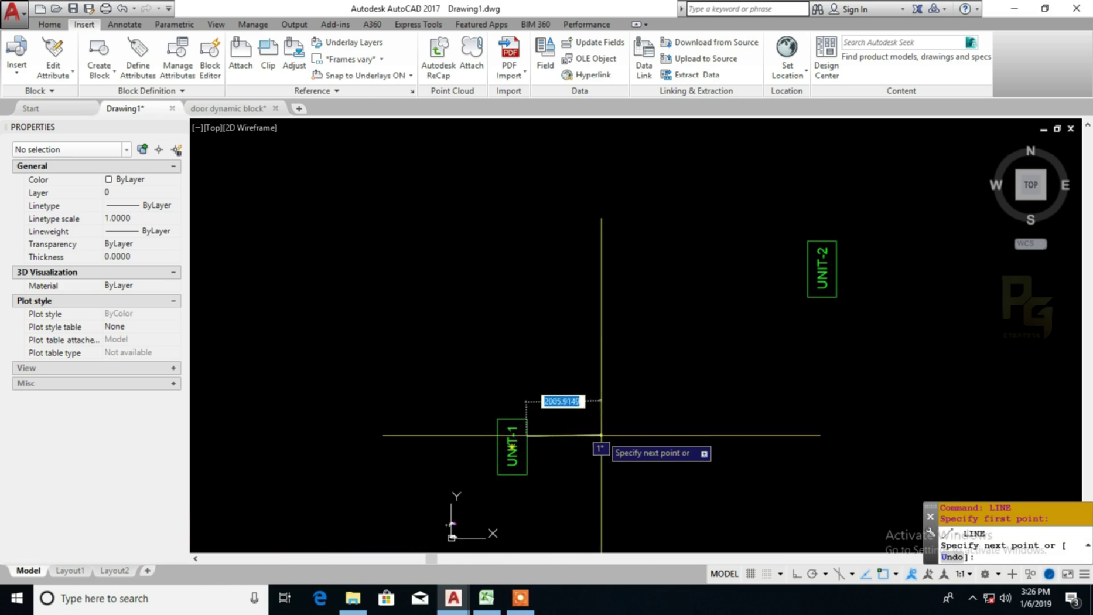
pyautogui.click(602, 438)
pyautogui.press('F8')
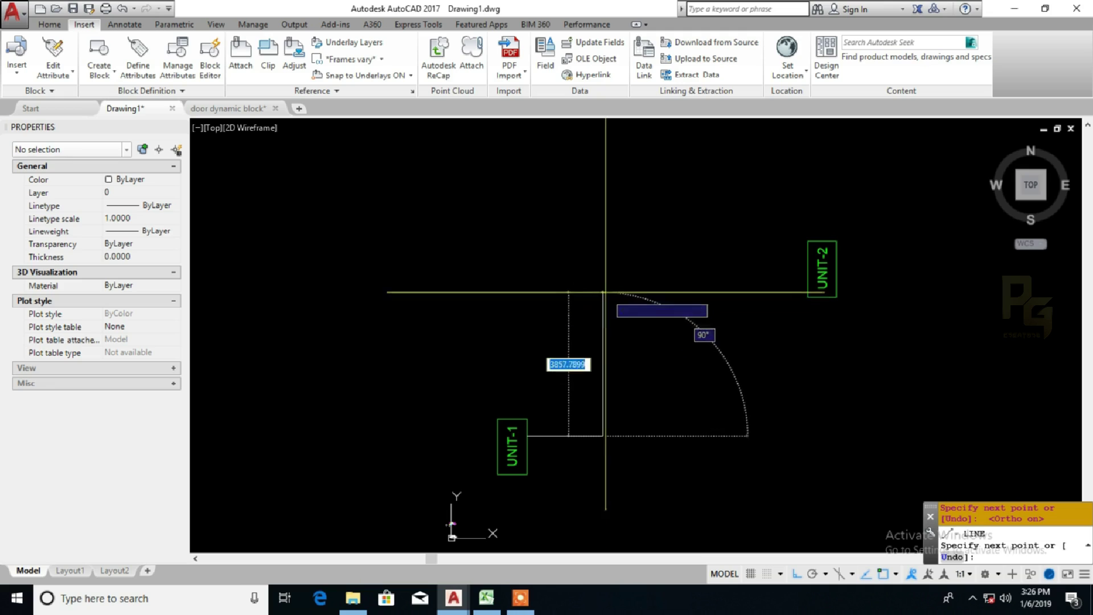
pyautogui.click(602, 282)
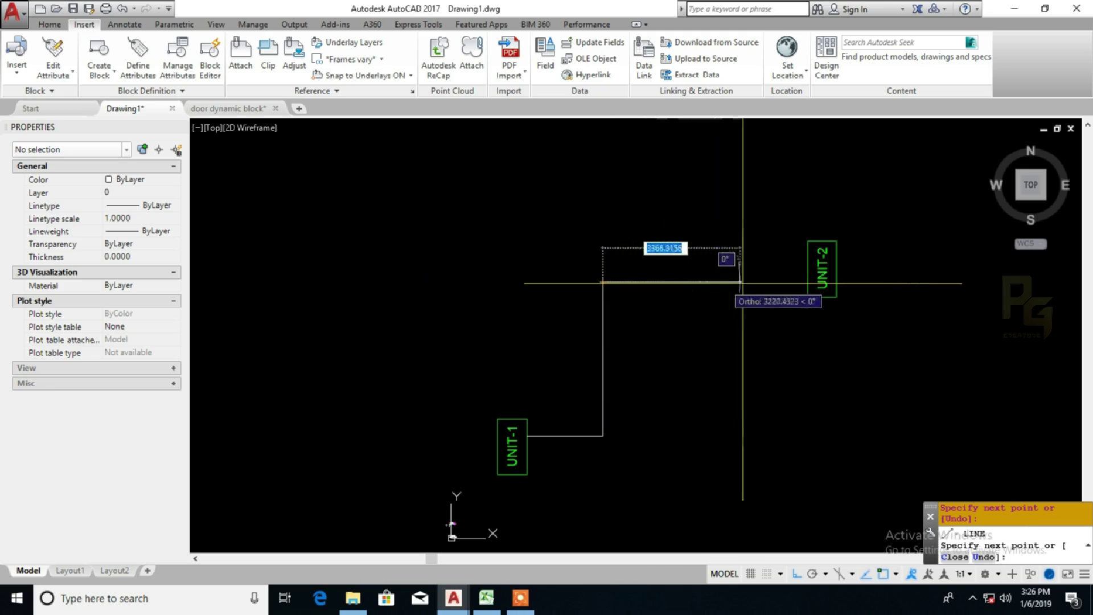
pyautogui.click(808, 281)
pyautogui.press('Escape')
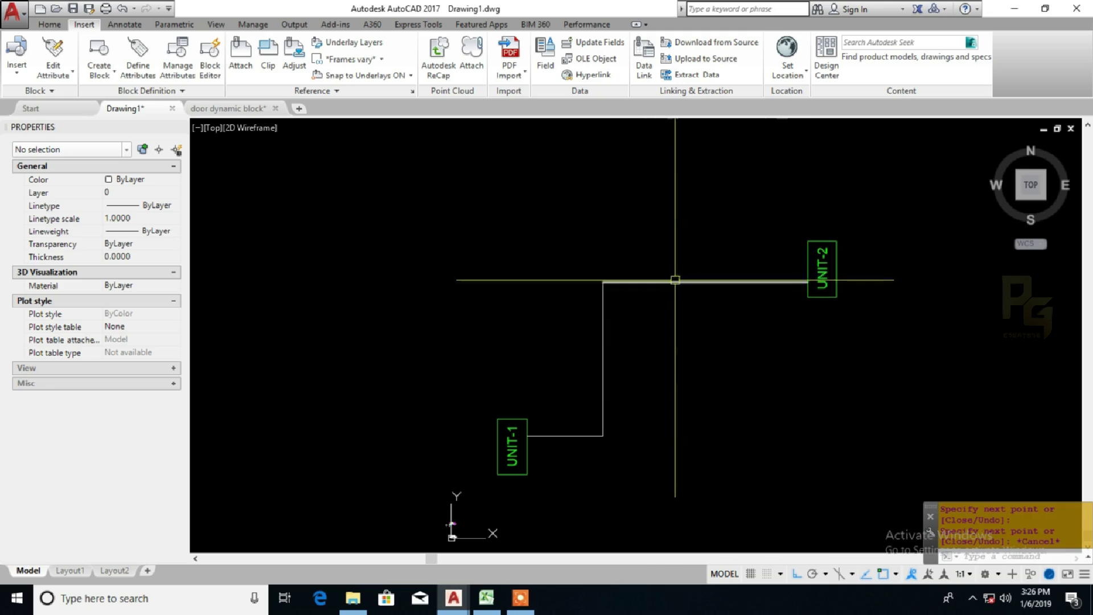
pyautogui.click(676, 281)
pyautogui.press('Escape')
pyautogui.click(603, 305)
pyautogui.press('Escape')
pyautogui.click(578, 442)
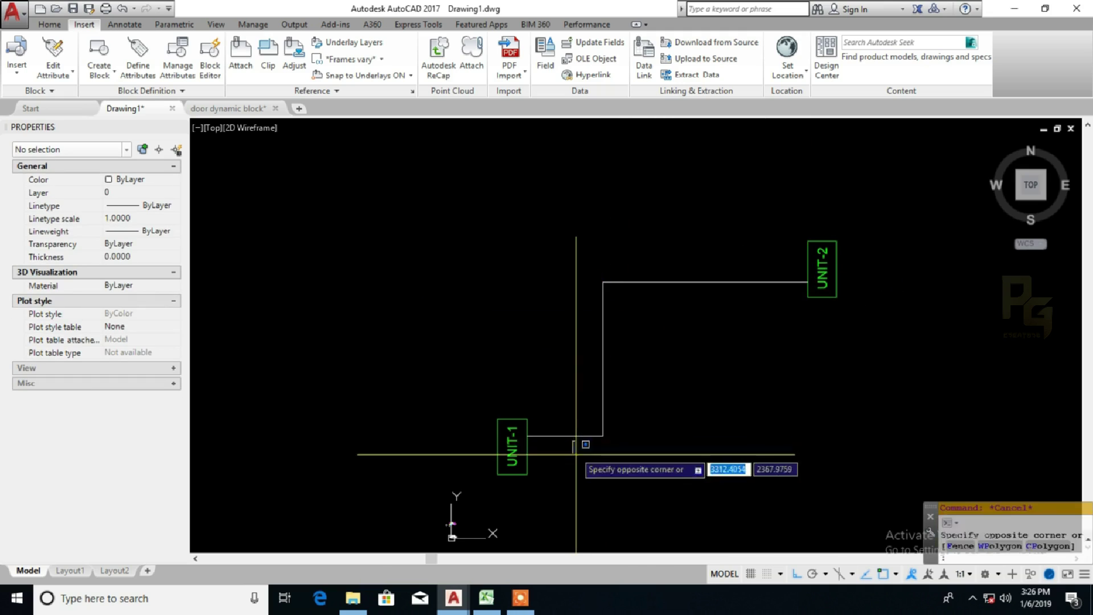
pyautogui.press('Escape')
# - Offset the three segments of the stepped line run by 500 towards its lower-right side
pyautogui.write('o')
pyautogui.press('Return')
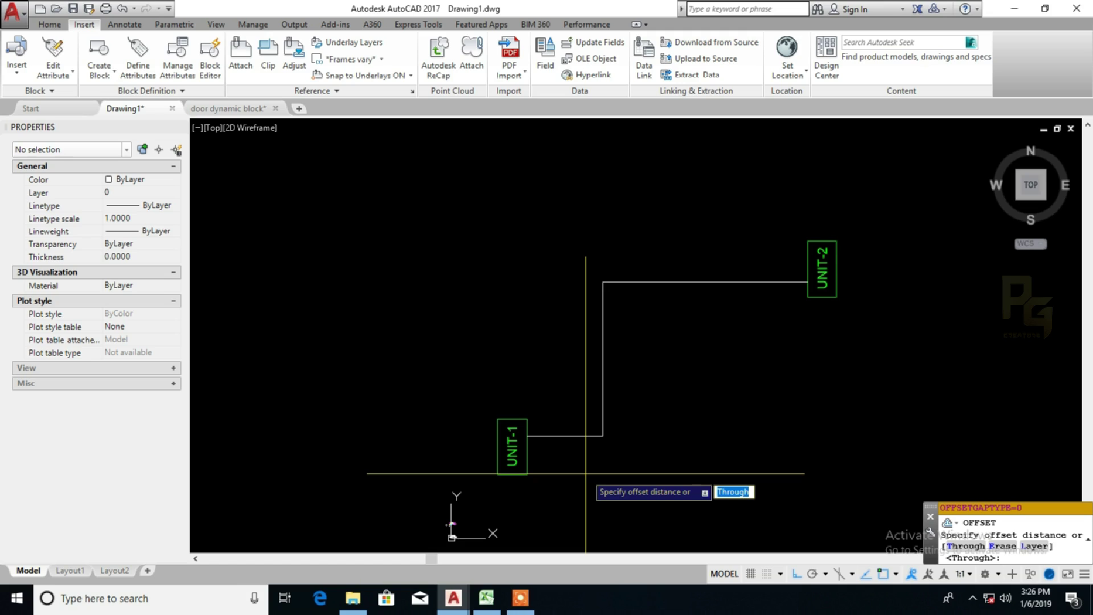
pyautogui.write('50')
pyautogui.press('Return')
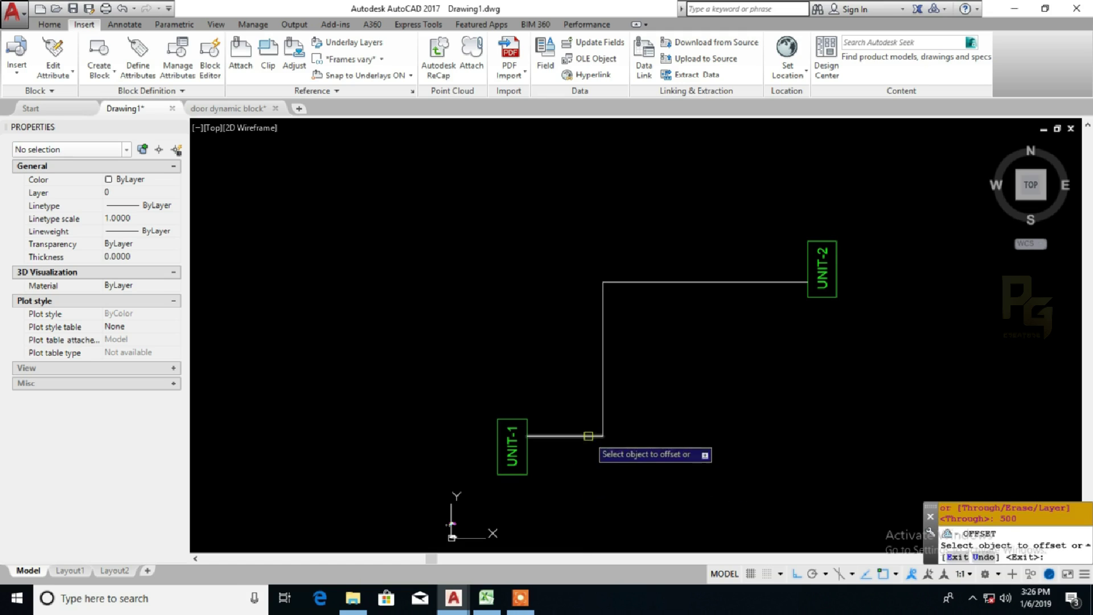
pyautogui.click(588, 436)
pyautogui.click(588, 443)
pyautogui.click(603, 417)
pyautogui.click(627, 412)
pyautogui.click(655, 283)
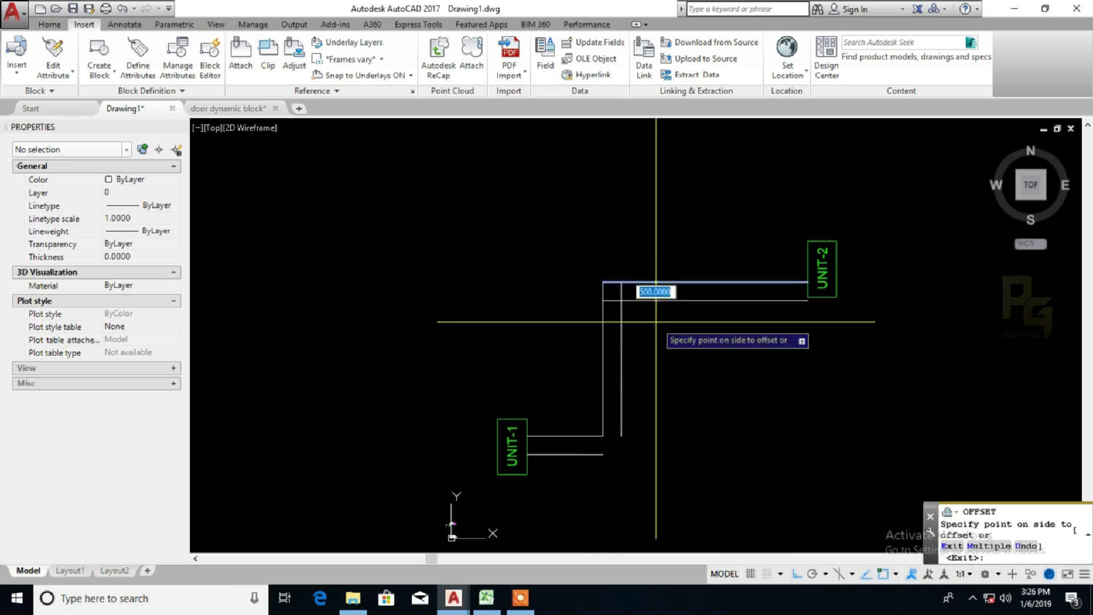
pyautogui.click(658, 327)
pyautogui.press('Escape')
pyautogui.click(639, 317)
pyautogui.click(615, 298)
pyautogui.press('Escape')
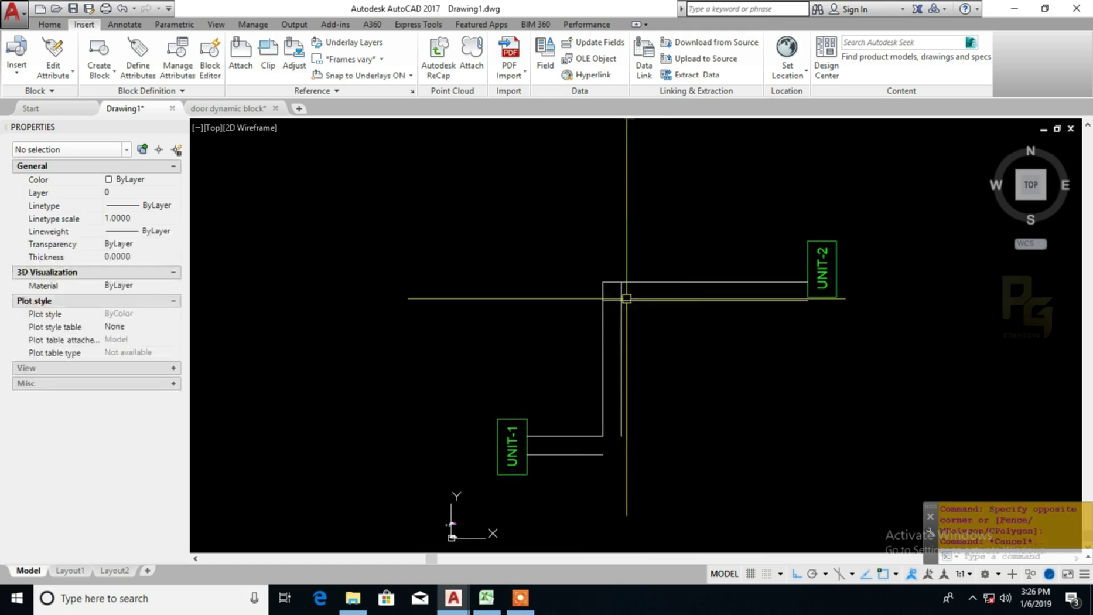
# - Trim the overlapping ends of the offset lines at the run's upper inner corner
pyautogui.write('tr')
pyautogui.click(630, 310)
pyautogui.click(616, 296)
pyautogui.press('Return')
pyautogui.click(620, 293)
pyautogui.click(613, 299)
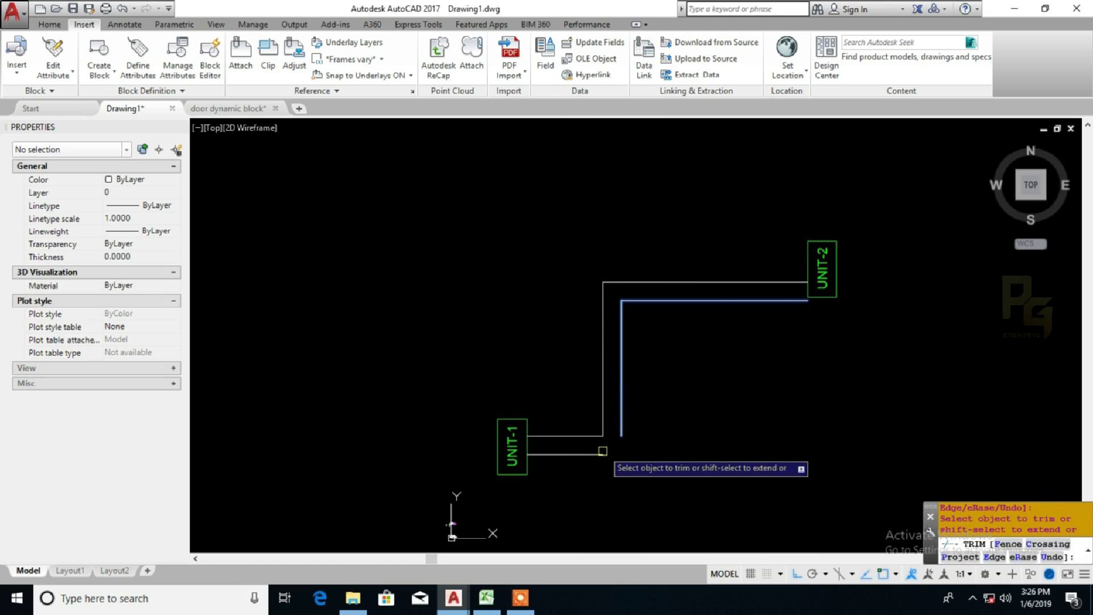
# - Extend the lower horizontal and vertical offset lines to meet in a corner near UNIT-1
pyautogui.keyDown('shift'); pyautogui.click(602, 452); pyautogui.keyUp('shift')
pyautogui.press('Return')
pyautogui.press('Return')
pyautogui.click(617, 452)
pyautogui.press('Return')
pyautogui.keyDown('shift'); pyautogui.click(620, 432); pyautogui.keyUp('shift')
pyautogui.press('Escape')
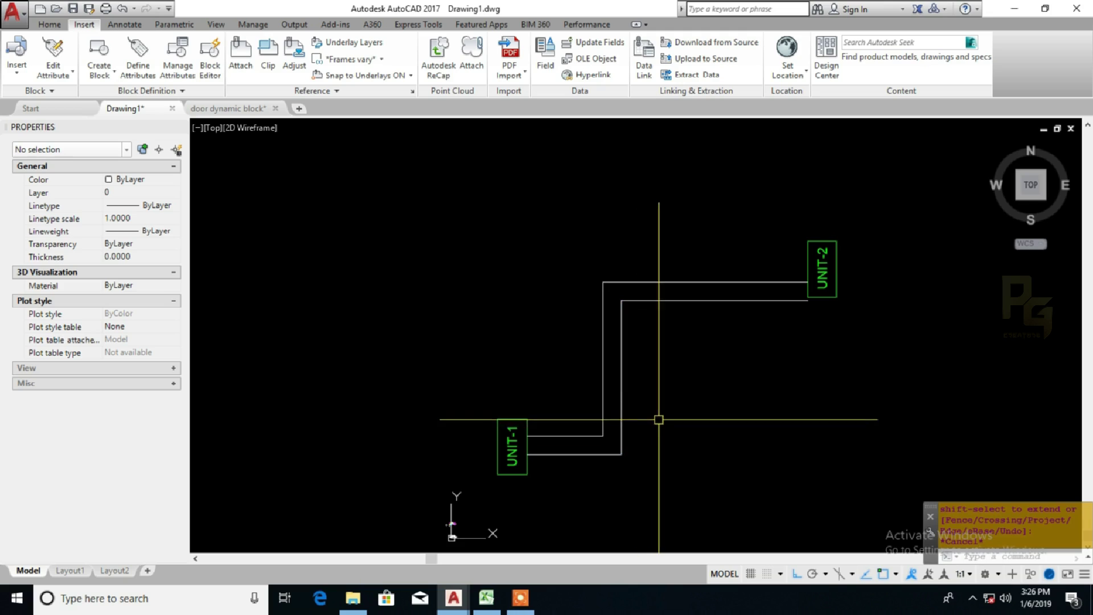
# - Erase all six lines running between the UNIT-1 and UNIT-2 boxes
pyautogui.click(653, 476)
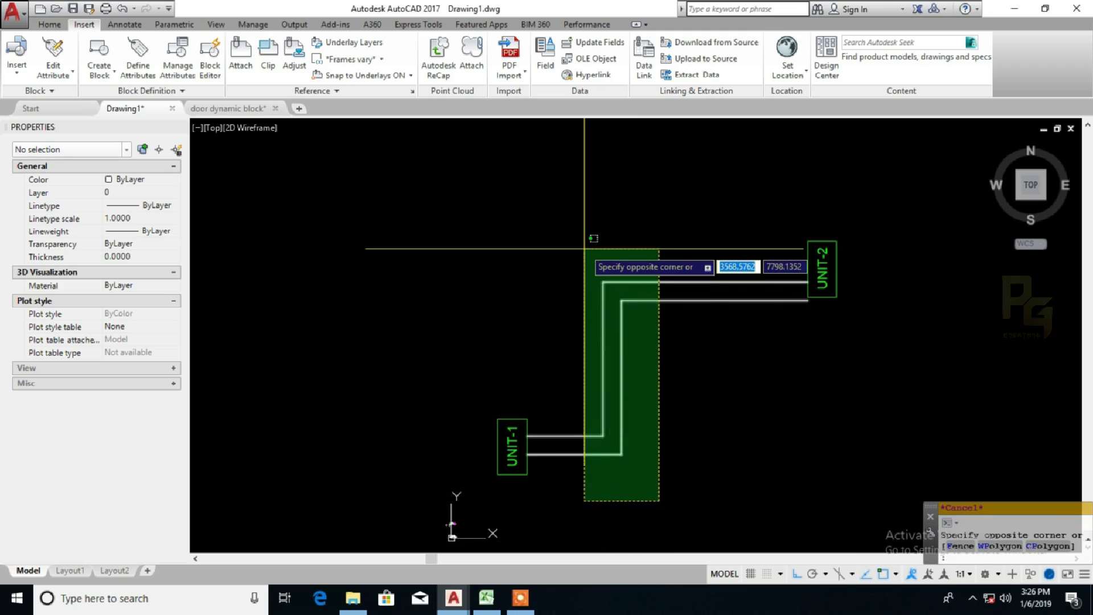
pyautogui.click(586, 244)
pyautogui.write('e')
pyautogui.press('Return')
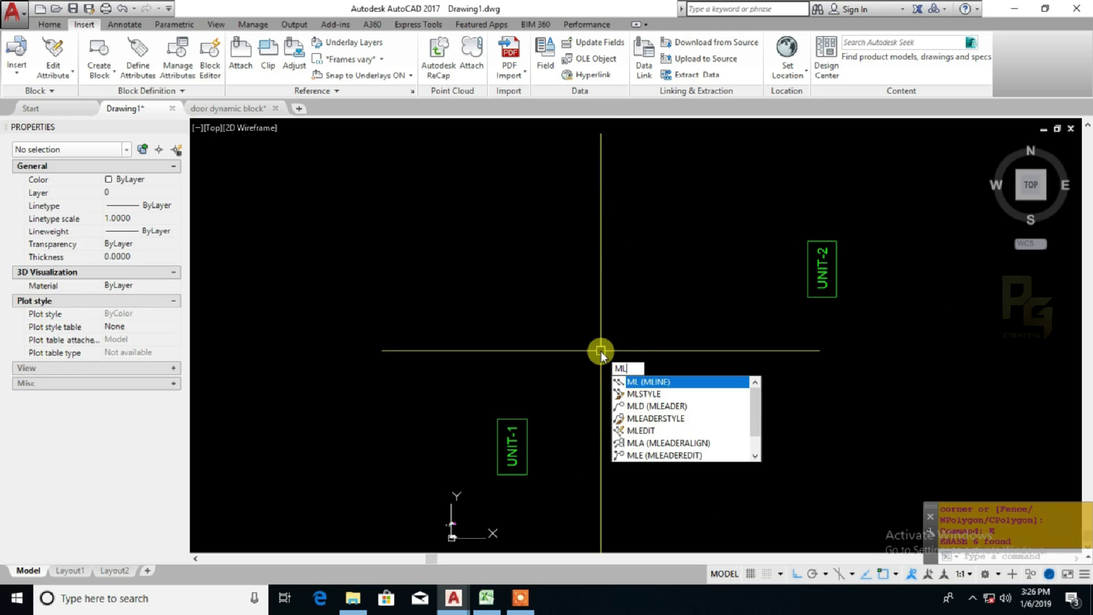
# - Start a multiline, list the loaded multiline styles and choose the DUCT01 style
pyautogui.press('Return')
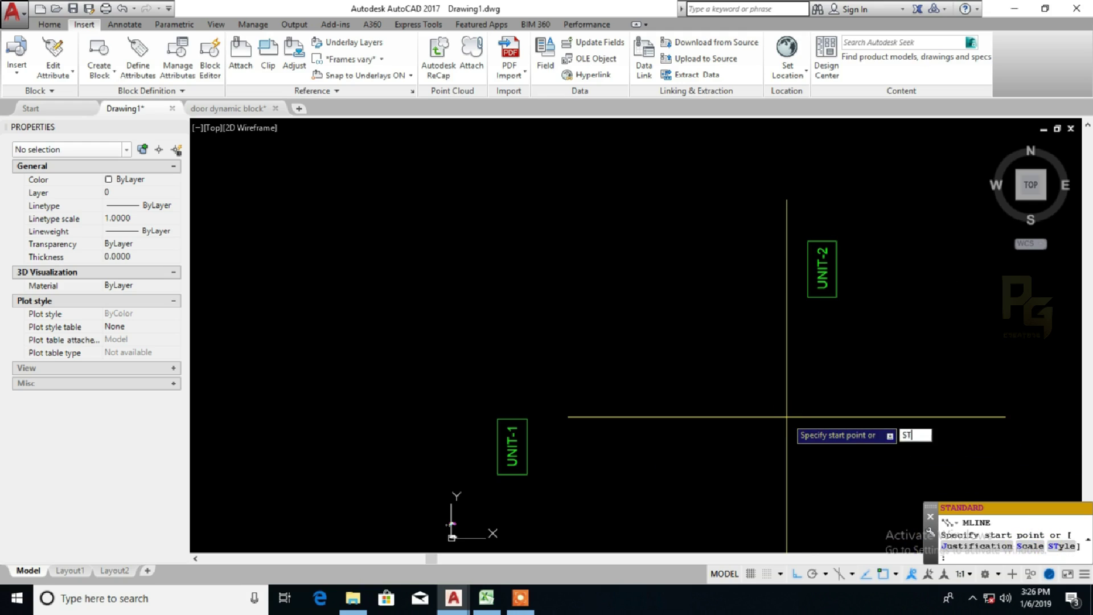
pyautogui.write('ST')
pyautogui.press('Return')
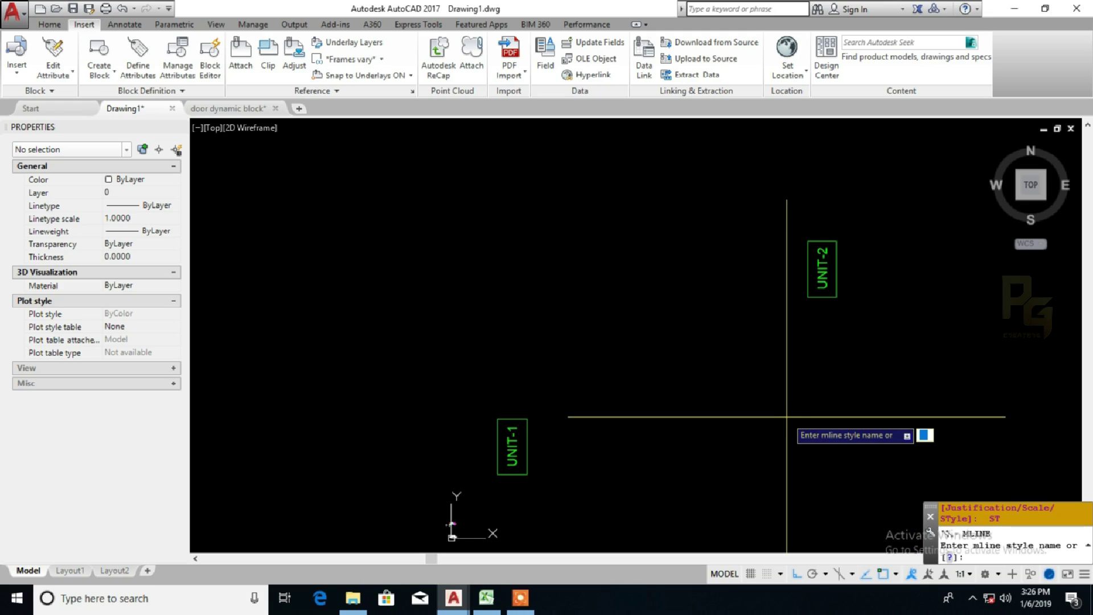
pyautogui.write('?')
pyautogui.press('Return')
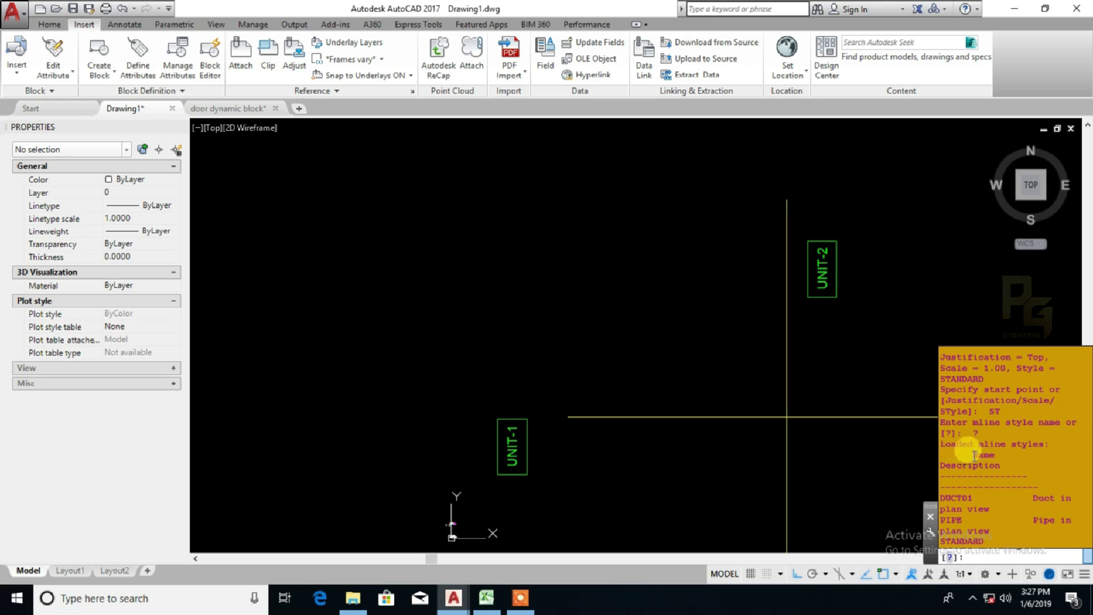
pyautogui.moveTo(1004, 476); pyautogui.dragTo(1045, 529)
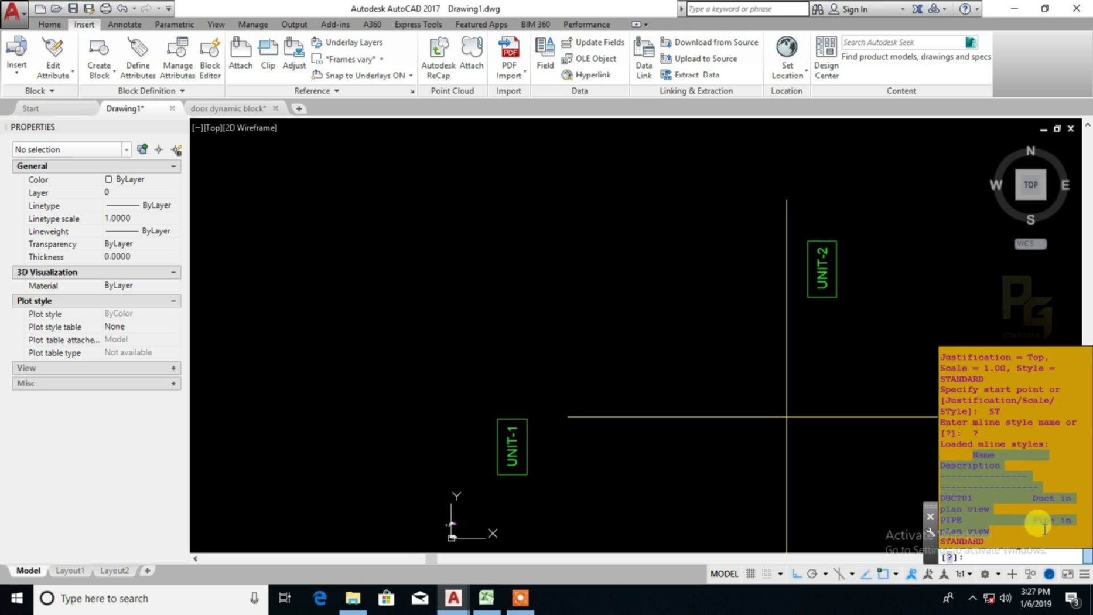
pyautogui.click(977, 498)
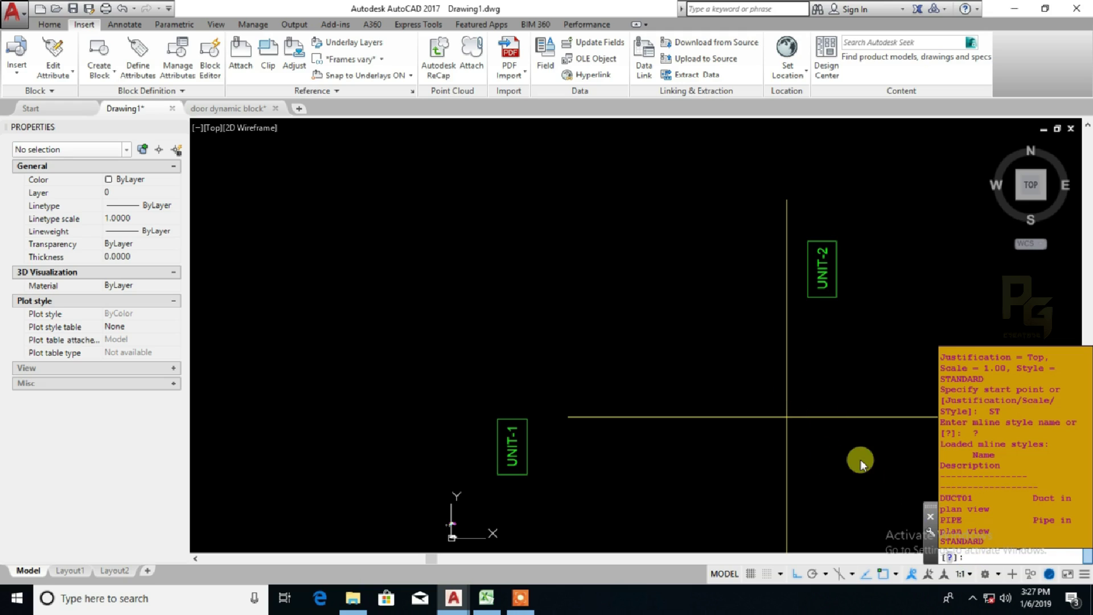
pyautogui.write('DUCT01')
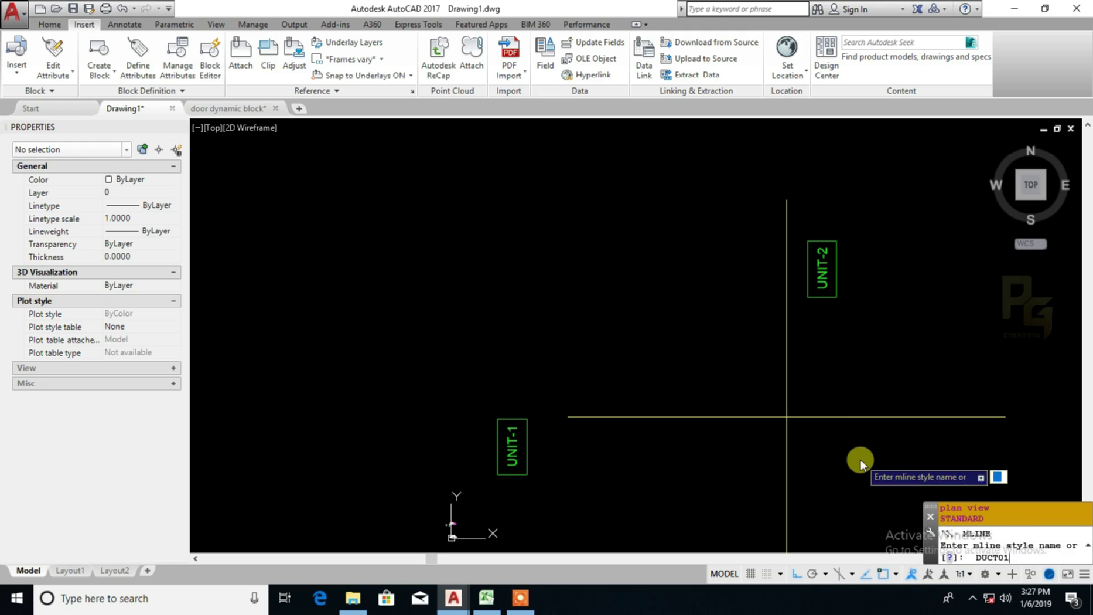
pyautogui.press('Return')
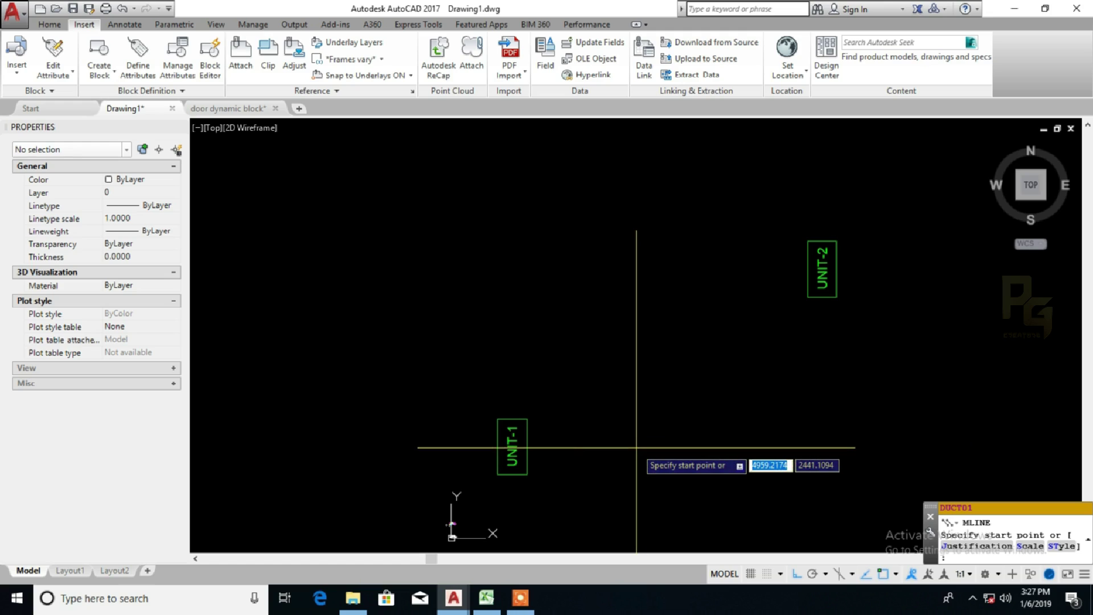
# - Draw the duct multiline from the side of UNIT-1 horizontally, straight up, and horizontally to the side of UNIT-2
pyautogui.click(527, 447)
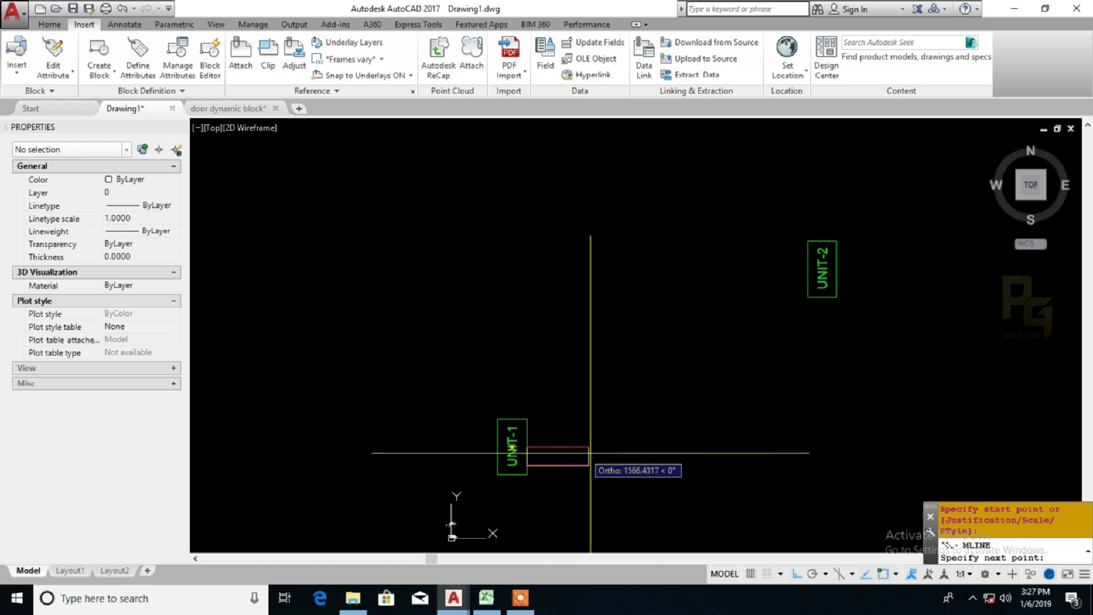
pyautogui.click(642, 443)
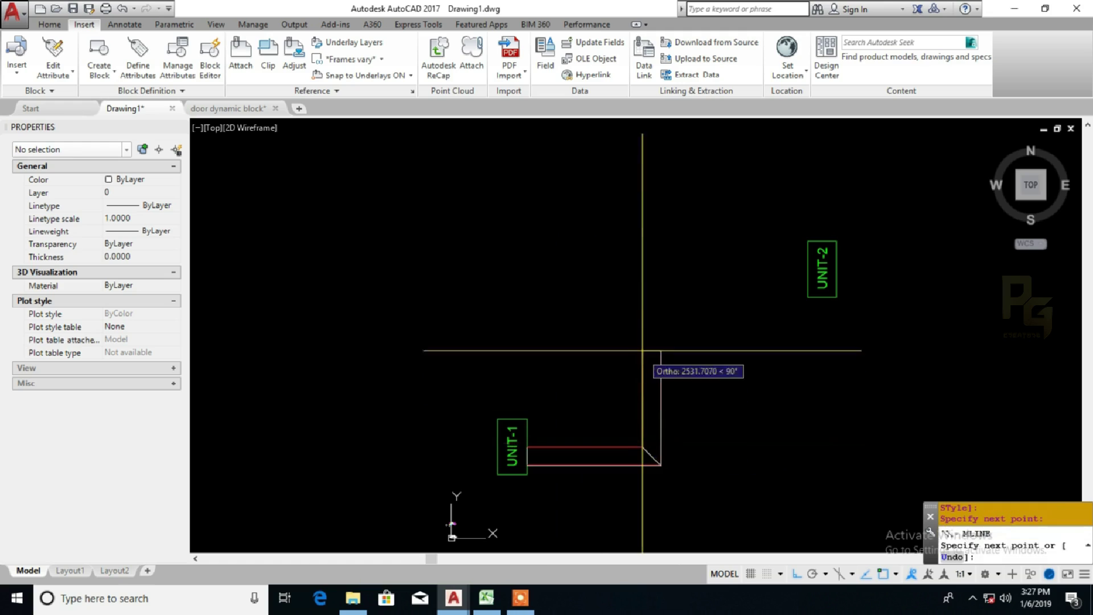
pyautogui.click(644, 279)
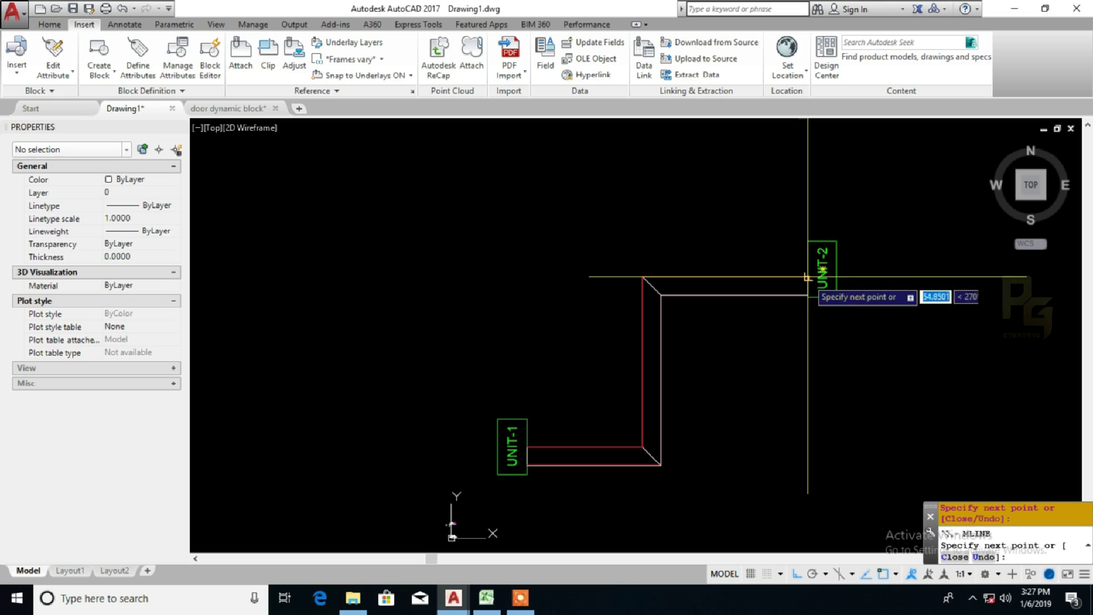
pyautogui.click(807, 277)
pyautogui.rightClick(792, 288)
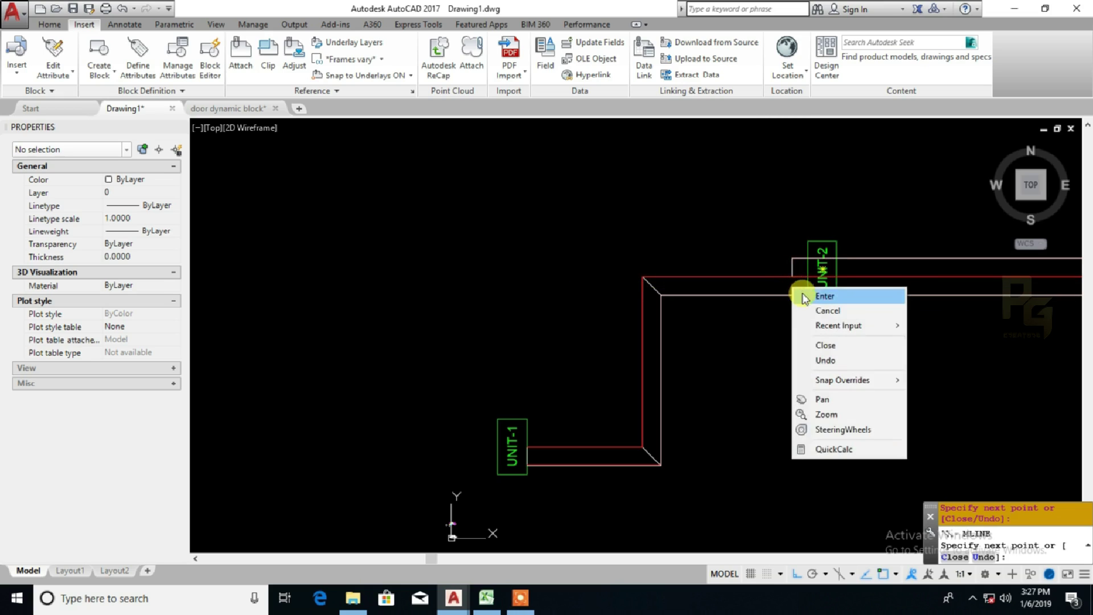
pyautogui.click(801, 296)
# - Set the duct multiline's justification to Zero and inspect its connections at both unit boxes
pyautogui.click(777, 295)
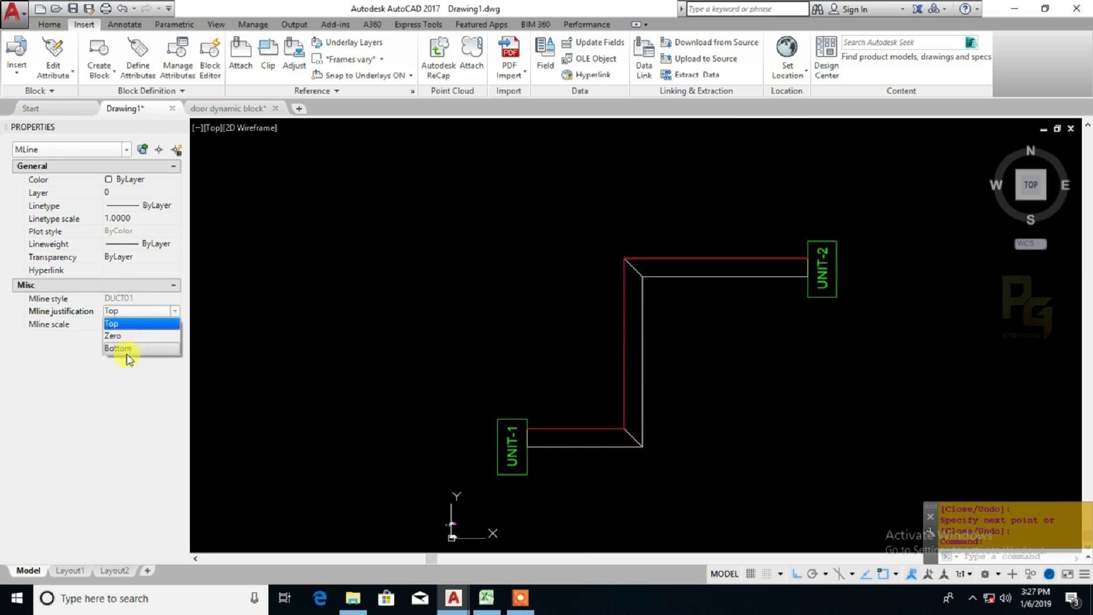
pyautogui.click(125, 336)
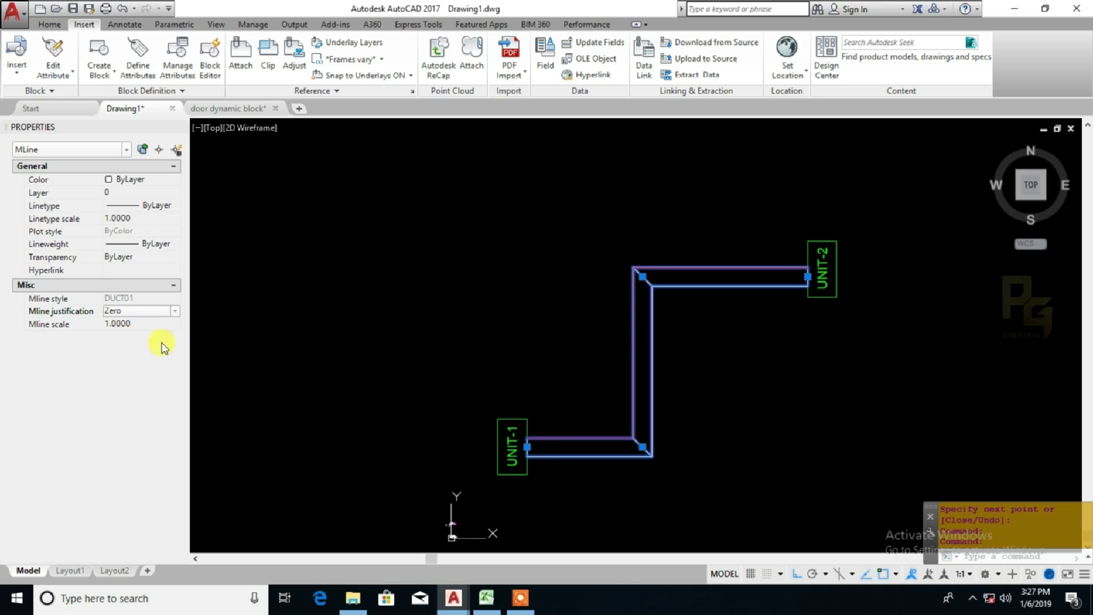
pyautogui.scroll(5, 547, 450)
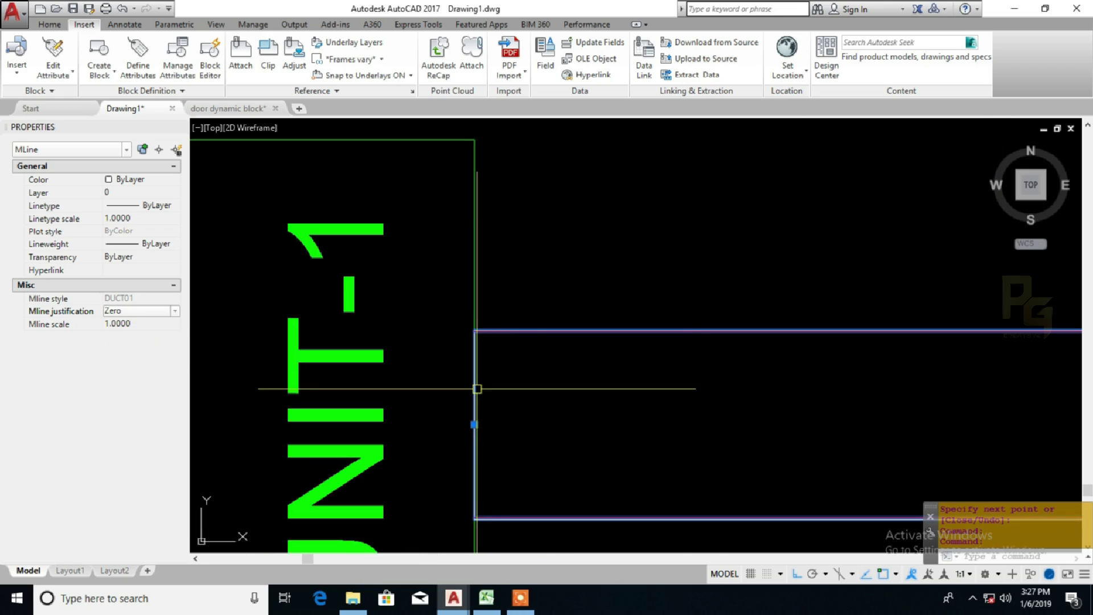
pyautogui.scroll(-5, 488, 427)
pyautogui.moveTo(805, 426); pyautogui.dragTo(564, 491, button='middle')
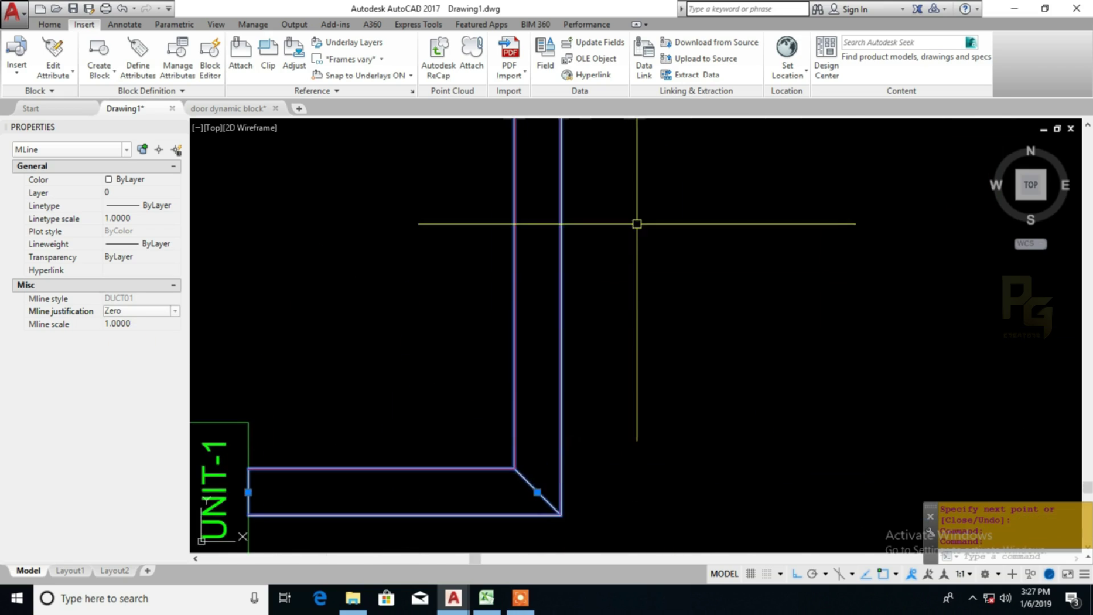
pyautogui.moveTo(642, 210); pyautogui.dragTo(549, 441, button='middle')
pyautogui.moveTo(687, 308); pyautogui.dragTo(679, 343, button='middle')
pyautogui.press('Escape')
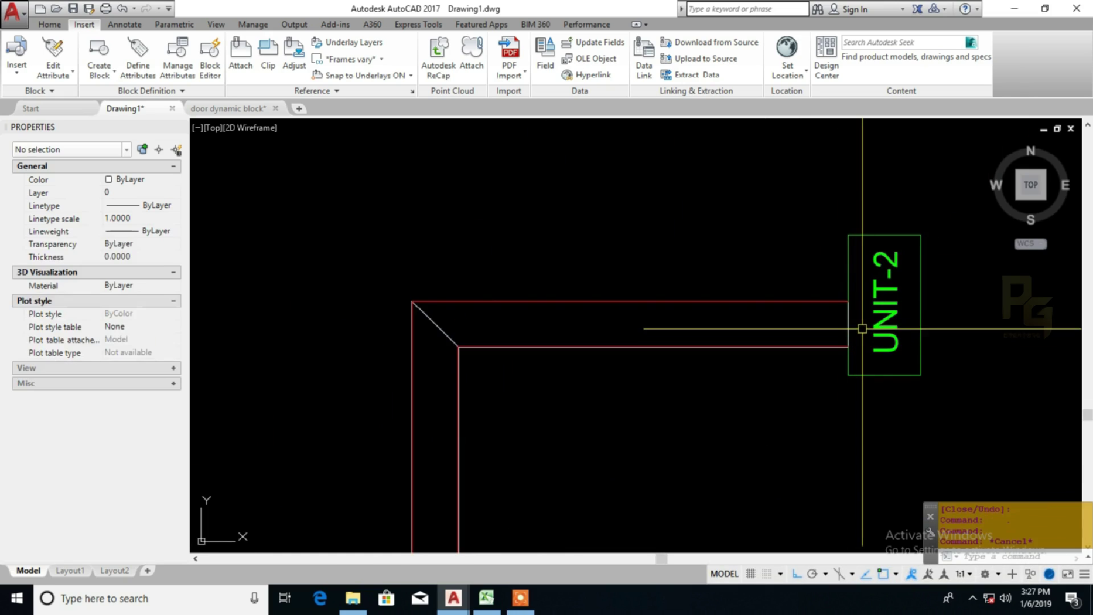
# - Draw a horizontal construction line through the midpoint of the UNIT-2 box's far side
pyautogui.write('xl')
pyautogui.press('Return')
pyautogui.write('h')
pyautogui.press('Return')
pyautogui.click(920, 305)
pyautogui.press('Escape')
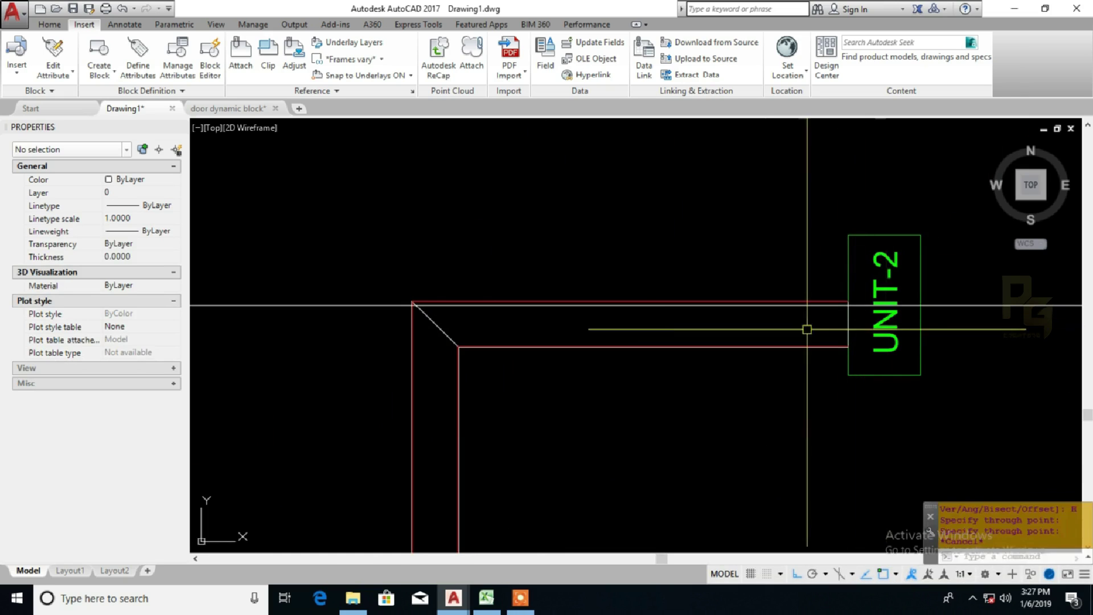
# - Stretch the duct multiline's upper horizontal segment vertically onto the construction line so it is centred on the UNIT-2 box
pyautogui.click(808, 330)
pyautogui.click(774, 362)
pyautogui.press('Escape')
pyautogui.click(836, 347)
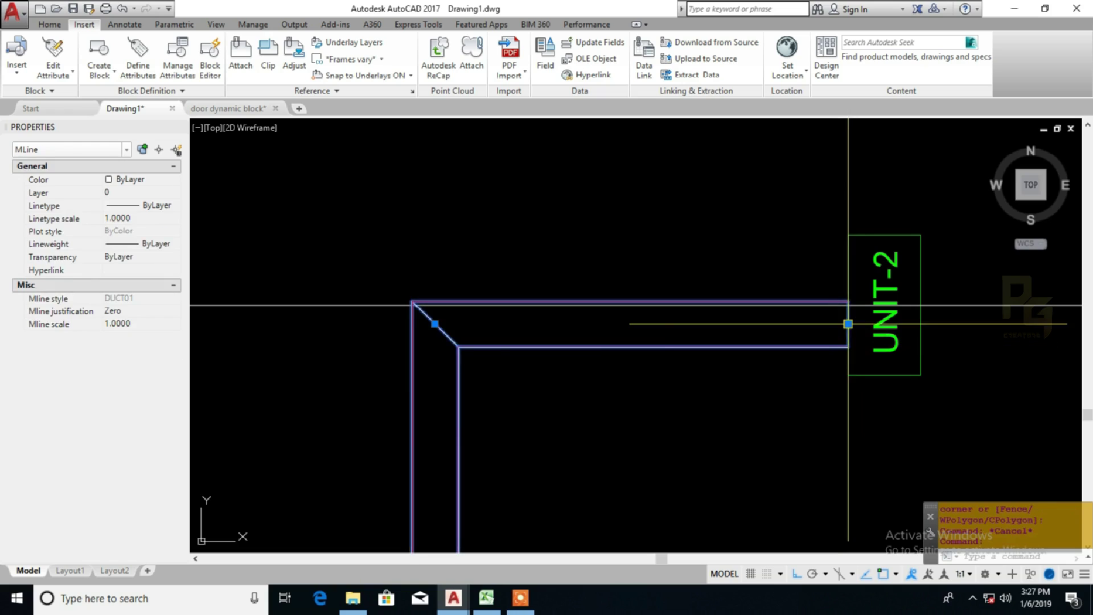
pyautogui.click(848, 324)
pyautogui.keyDown('shift'); pyautogui.click(435, 323); pyautogui.keyUp('shift')
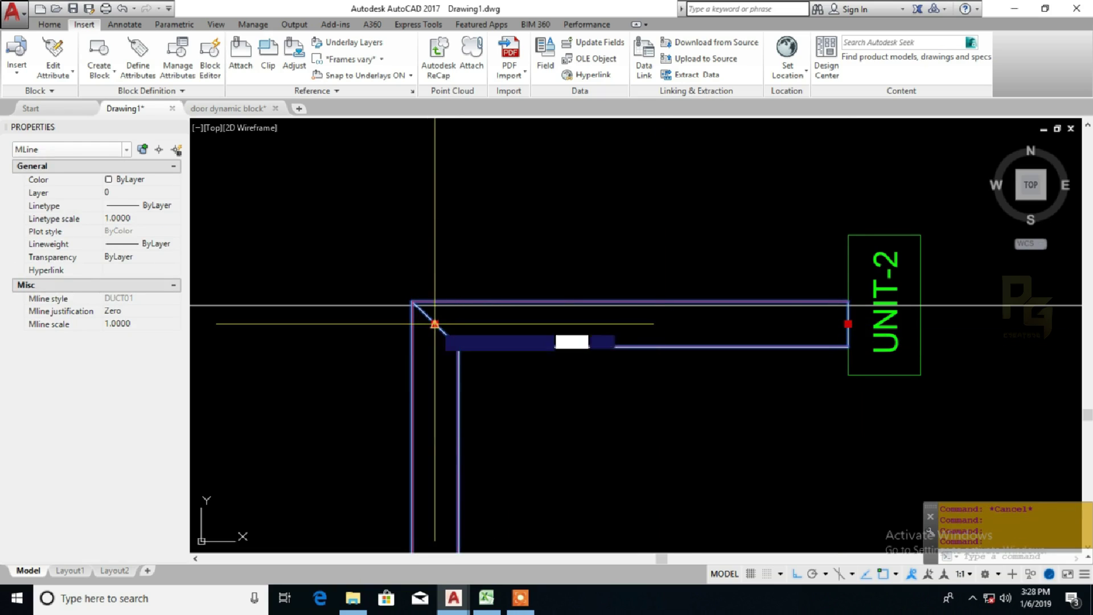
pyautogui.click(436, 324)
pyautogui.click(434, 306)
pyautogui.press('Escape')
# - Erase the horizontal construction line running through the UNIT-2 box
pyautogui.scroll(-2, 718, 332)
pyautogui.moveTo(495, 348); pyautogui.dragTo(647, 297, button='middle')
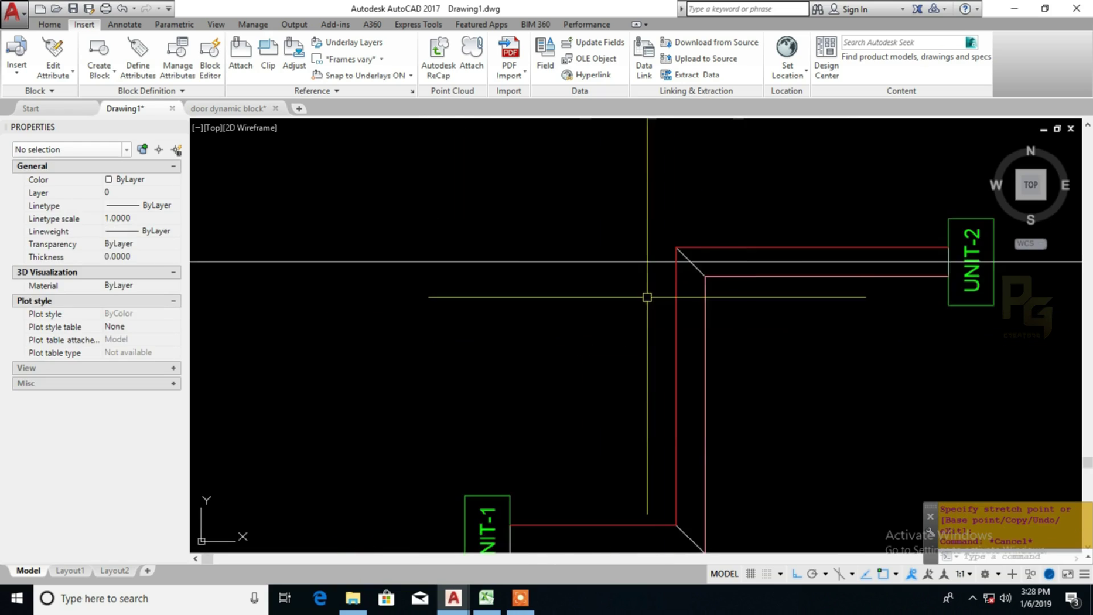
pyautogui.click(647, 297)
pyautogui.click(620, 222)
pyautogui.write('e')
pyautogui.press('space')
# - Assign the duct multiline between UNIT-1 and UNIT-2 to the Duct layer
pyautogui.moveTo(620, 455); pyautogui.dragTo(634, 361, button='middle')
pyautogui.click(630, 381)
pyautogui.click(589, 460)
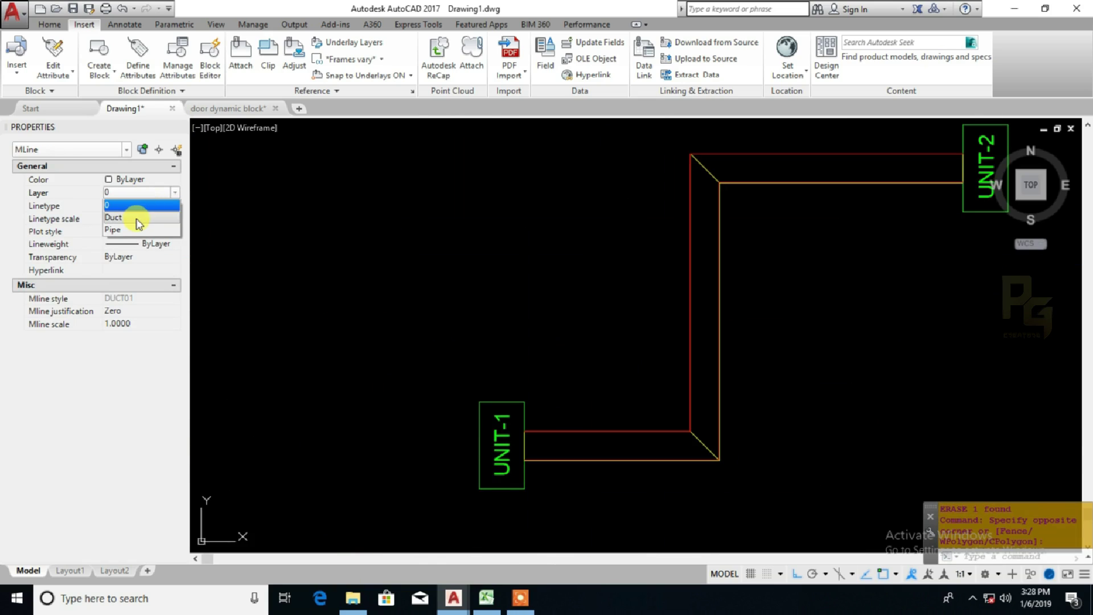
pyautogui.click(139, 220)
pyautogui.scroll(6, 572, 478)
pyautogui.press('Escape')
pyautogui.press('Escape')
# - Add a linear dimension across the full width of the duct's vertical segment, just above the lower bend
pyautogui.scroll(4, 397, 412)
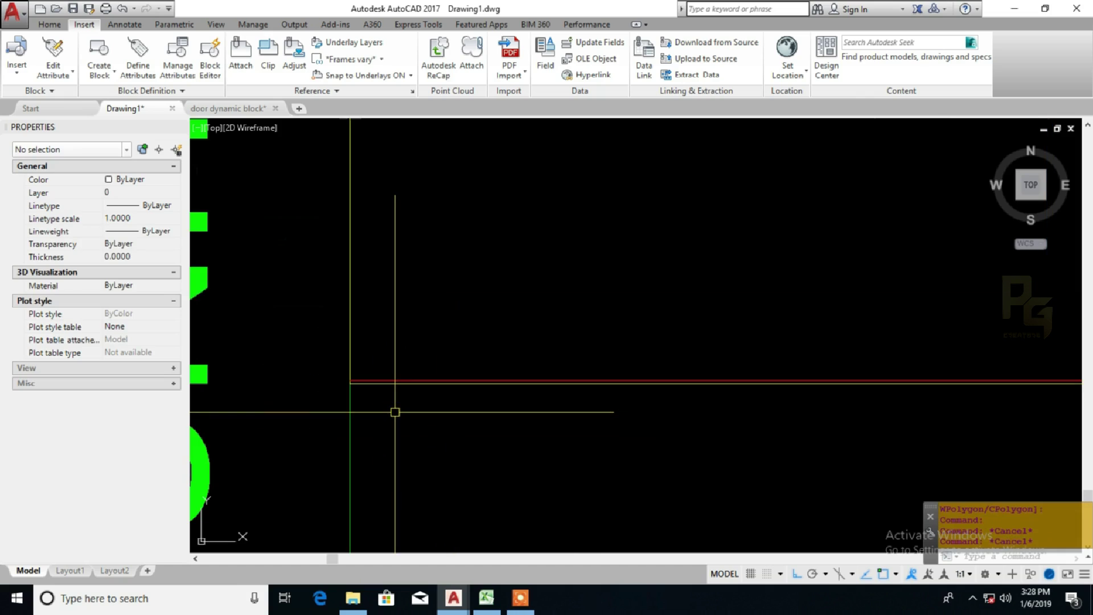
pyautogui.scroll(-6, 398, 405)
pyautogui.moveTo(663, 416); pyautogui.dragTo(531, 415, button='middle')
pyautogui.scroll(5, 734, 382)
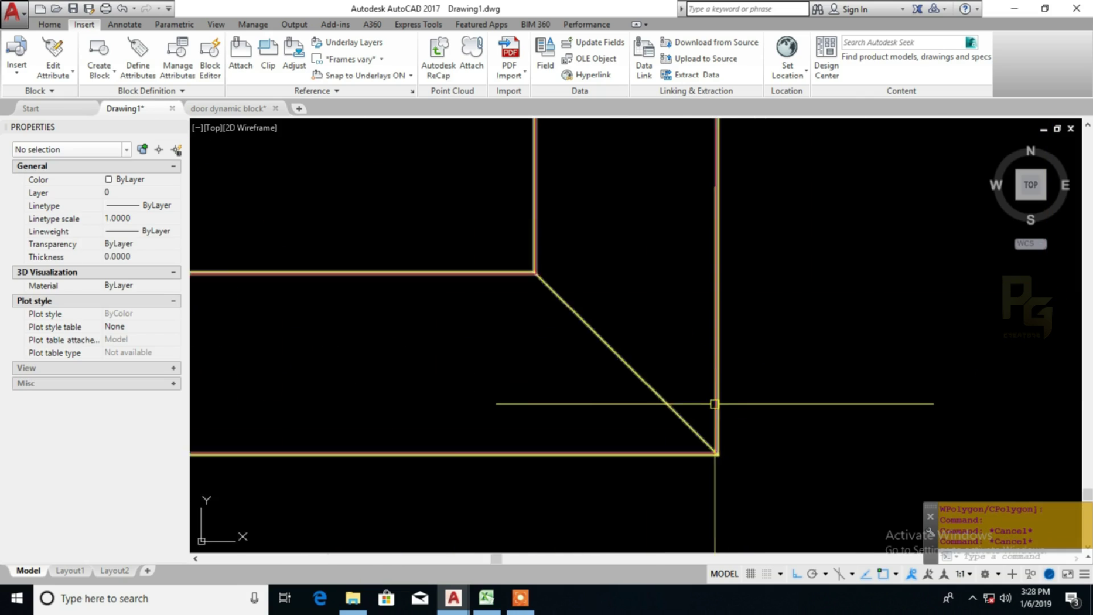
pyautogui.write('DIMLI')
pyautogui.press('Return')
pyautogui.scroll(-5, 734, 377)
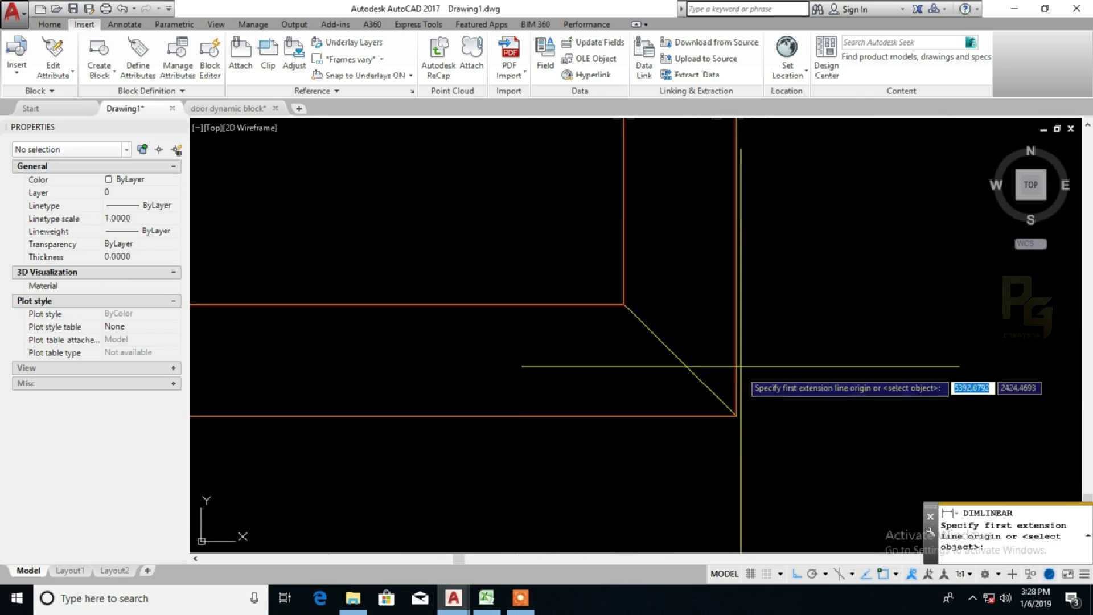
pyautogui.moveTo(640, 173); pyautogui.dragTo(605, 310, button='middle')
pyautogui.scroll(2, 600, 302)
pyautogui.click(587, 295)
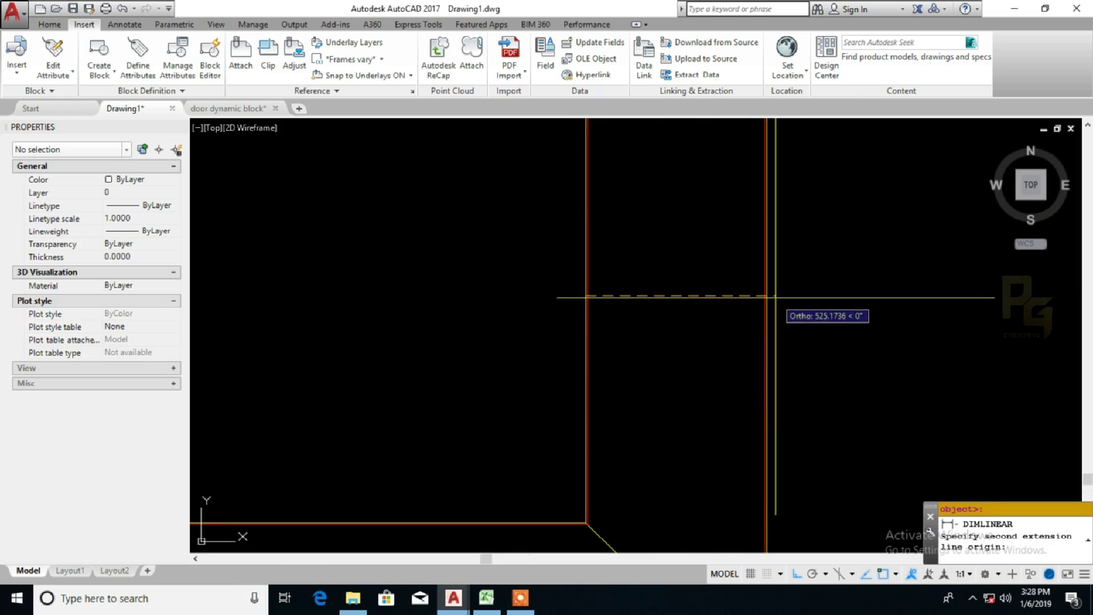
pyautogui.click(768, 296)
pyautogui.click(762, 337)
# - Try overall scales of 50 and 500 on the duct width dimension and settle on 200
pyautogui.click(737, 356)
pyautogui.click(696, 328)
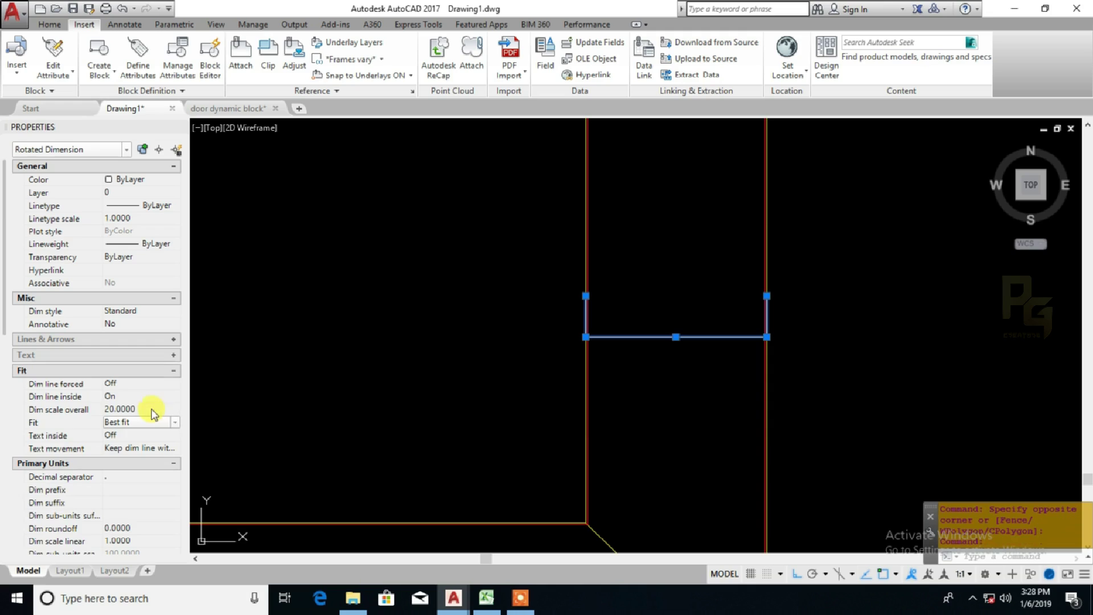
pyautogui.write('50')
pyautogui.press('Return')
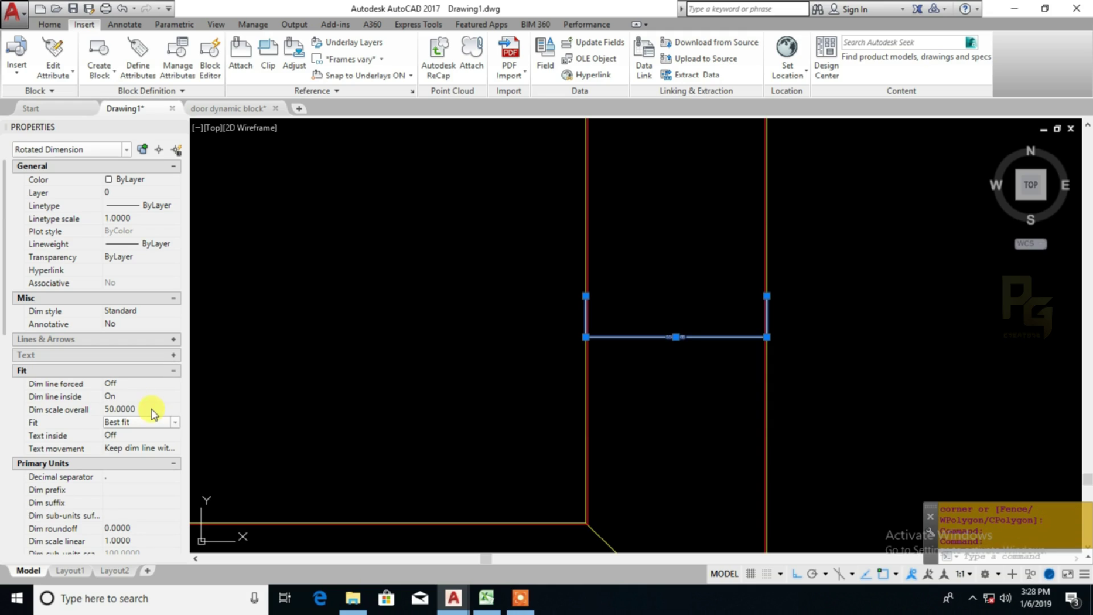
pyautogui.press('Return')
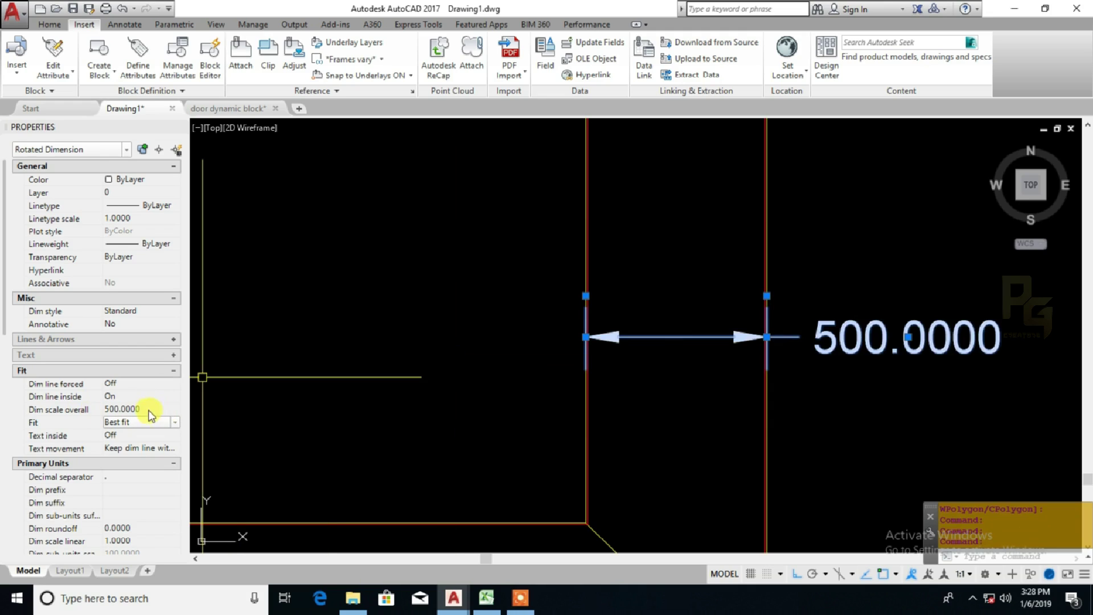
pyautogui.click(150, 408)
pyautogui.write('200')
pyautogui.press('Return')
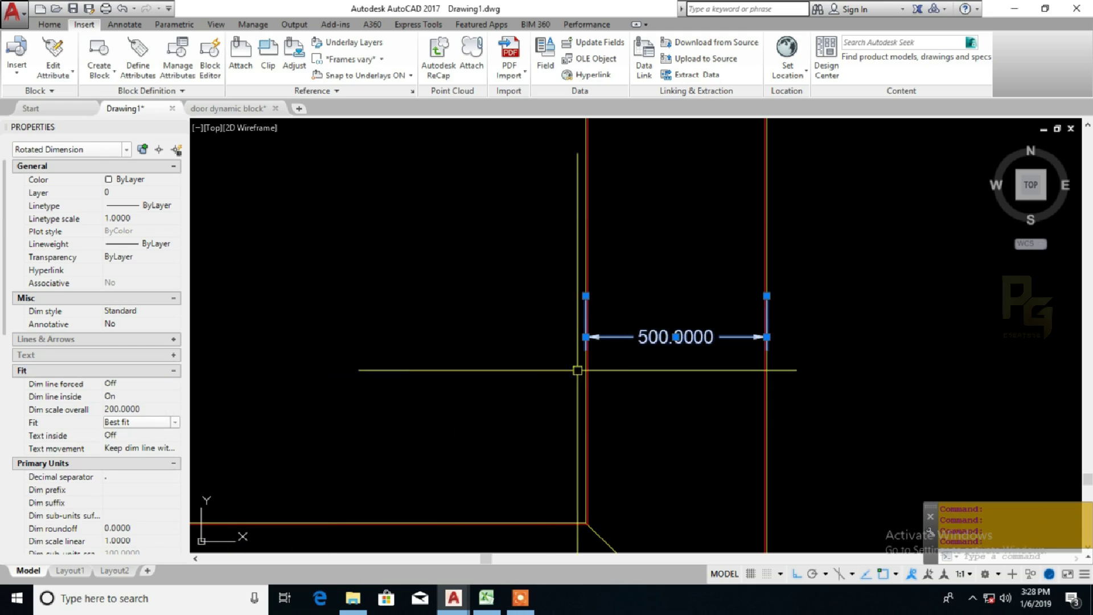
pyautogui.press('Escape')
# - Add a linear dimension between the paired inner and outer lines of the vertical duct's left wall
pyautogui.moveTo(642, 362); pyautogui.dragTo(574, 405, button='middle')
pyautogui.write('DIMLI')
pyautogui.press('Return')
pyautogui.scroll(4, 538, 304)
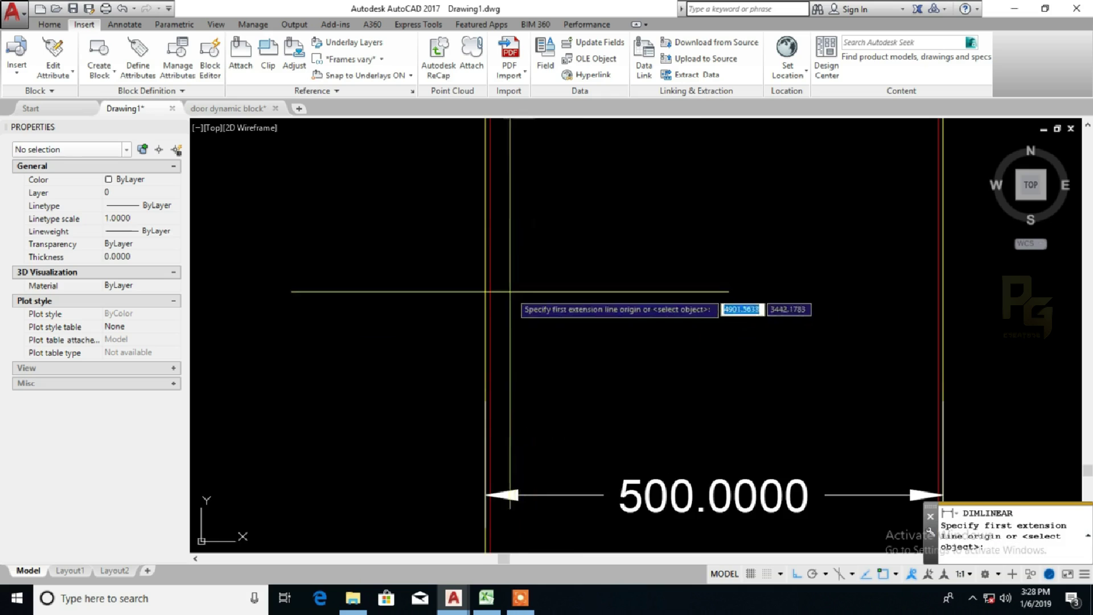
pyautogui.click(494, 291)
pyautogui.click(482, 292)
pyautogui.click(454, 203)
pyautogui.scroll(-2, 499, 305)
# - Match the duct width dimension's properties onto the small wall-thickness dimension
pyautogui.write('MA')
pyautogui.press('Return')
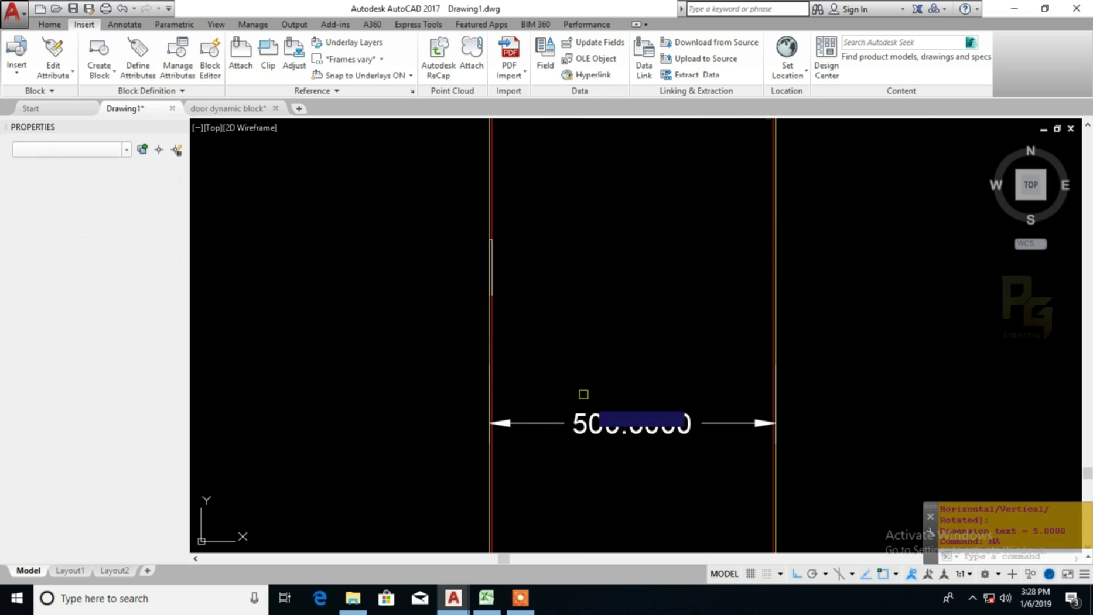
pyautogui.click(590, 418)
pyautogui.click(437, 174)
pyautogui.click(588, 379)
pyautogui.scroll(-3, 581, 341)
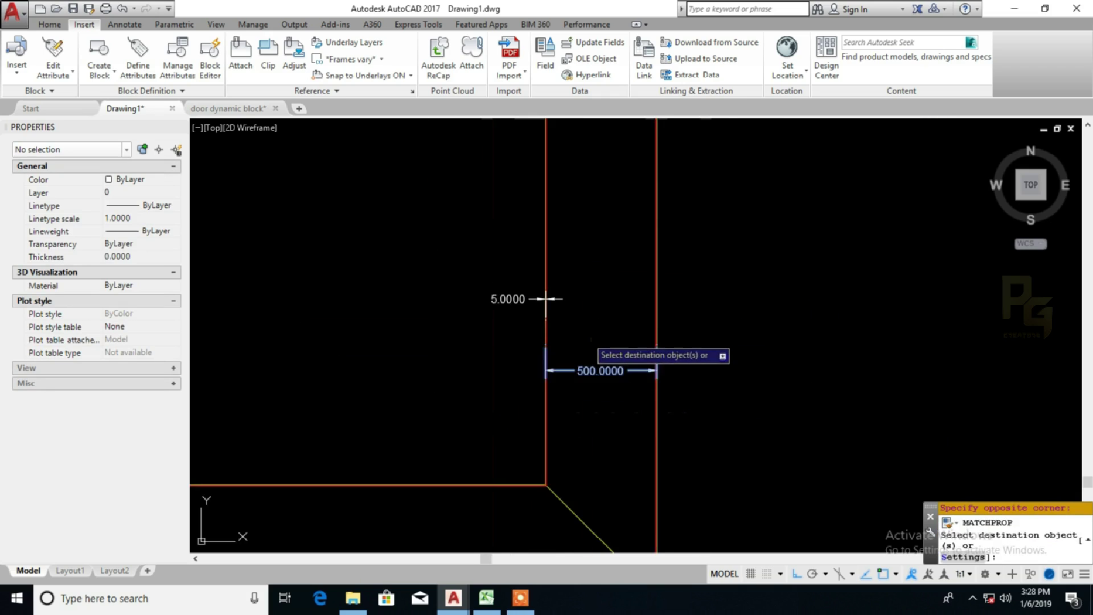
pyautogui.press('Escape')
pyautogui.press('Escape')
# - Examine the paired lines of the vertical duct's wall and the multiline's properties
pyautogui.moveTo(591, 331); pyautogui.dragTo(560, 332, button='middle')
pyautogui.scroll(10, 510, 461)
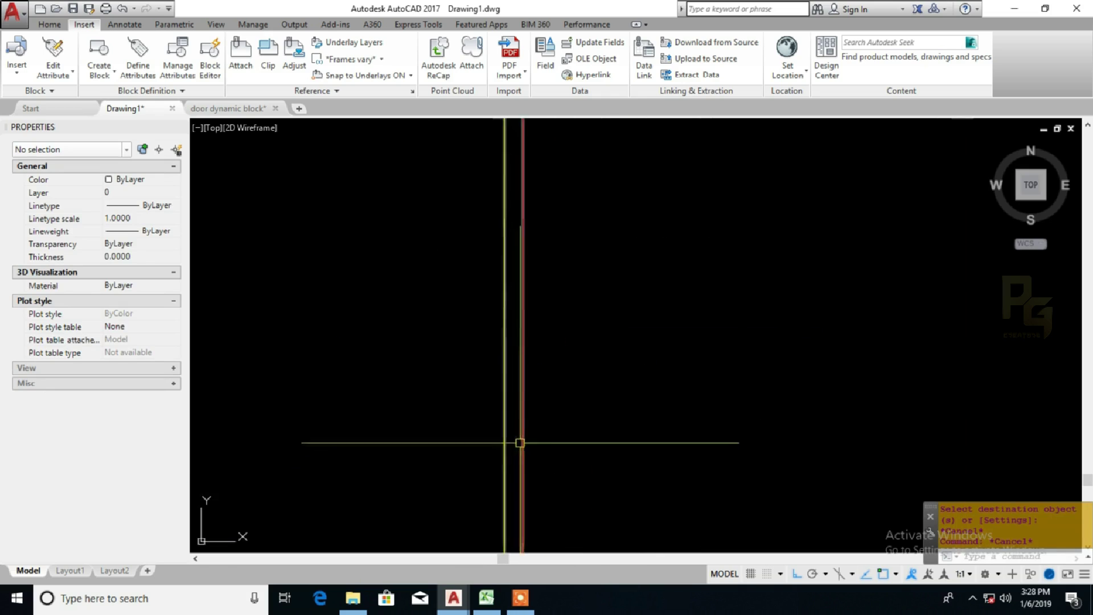
pyautogui.click(522, 434)
pyautogui.press('Escape')
pyautogui.press('Escape')
pyautogui.click(522, 335)
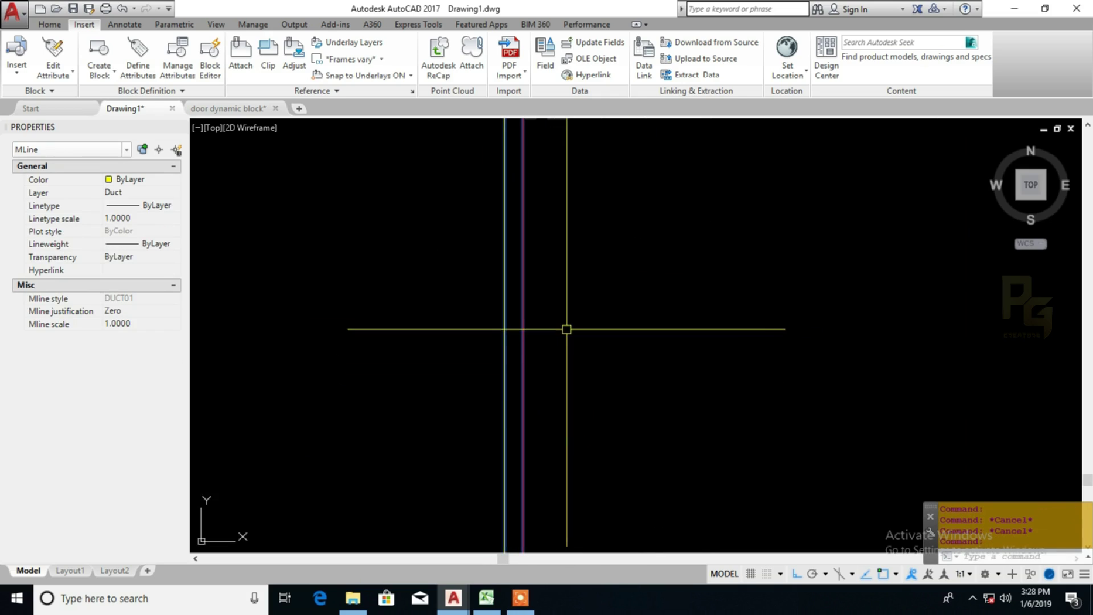
pyautogui.scroll(-10, 568, 327)
pyautogui.scroll(5, 639, 260)
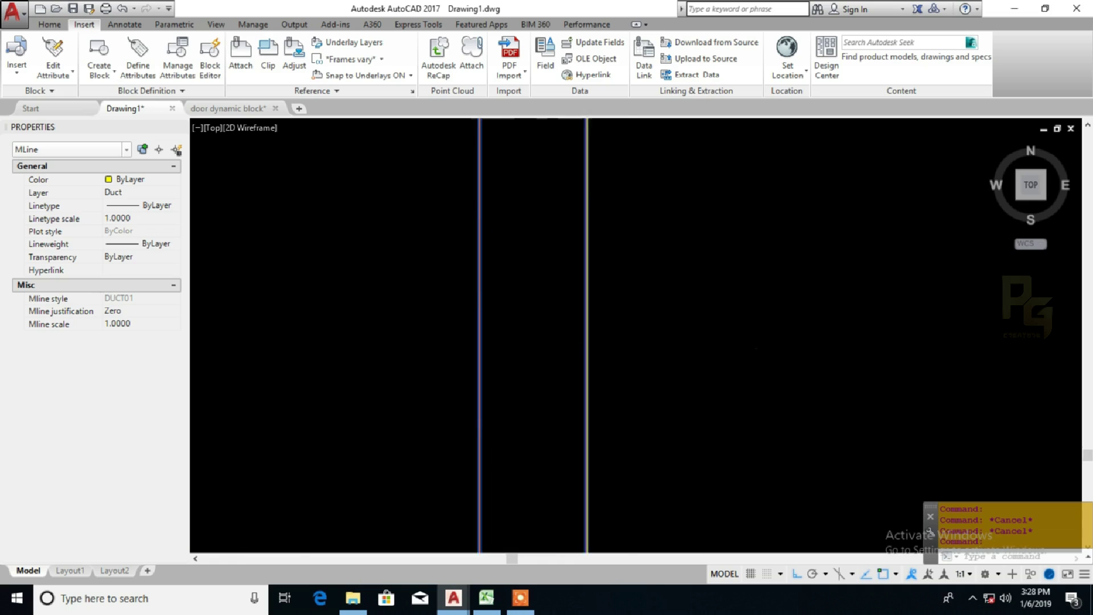
pyautogui.press('Escape')
# - Set the global linetype scale to 200 with LTSCALE and check the duct's inner lines
pyautogui.moveTo(517, 356); pyautogui.dragTo(534, 244, button='middle')
pyautogui.moveTo(531, 332); pyautogui.dragTo(541, 200, button='middle')
pyautogui.write('L')
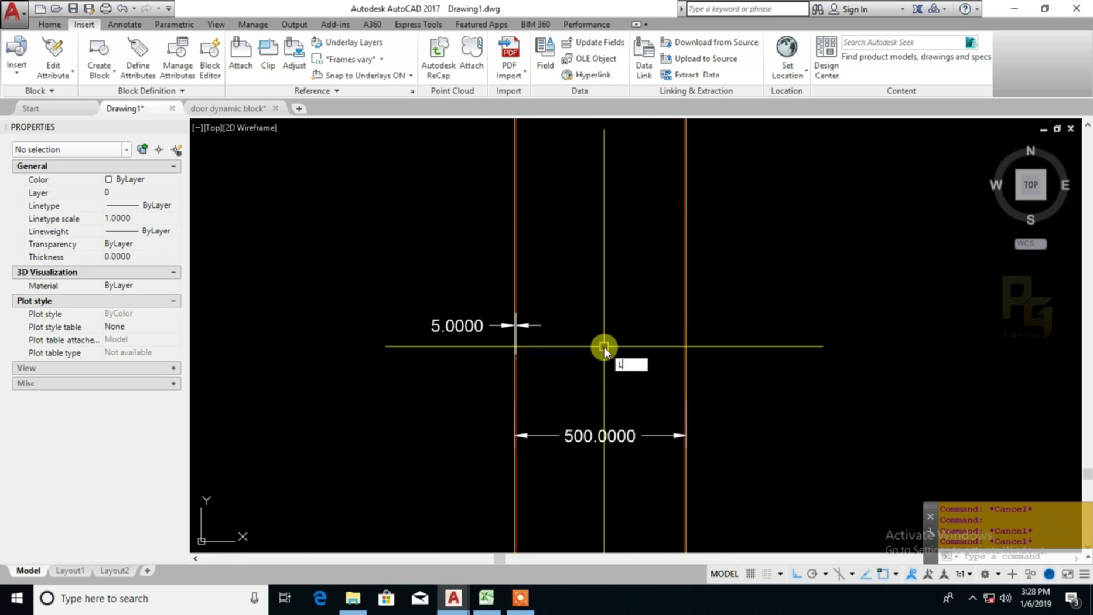
pyautogui.write('TS')
pyautogui.press('Return')
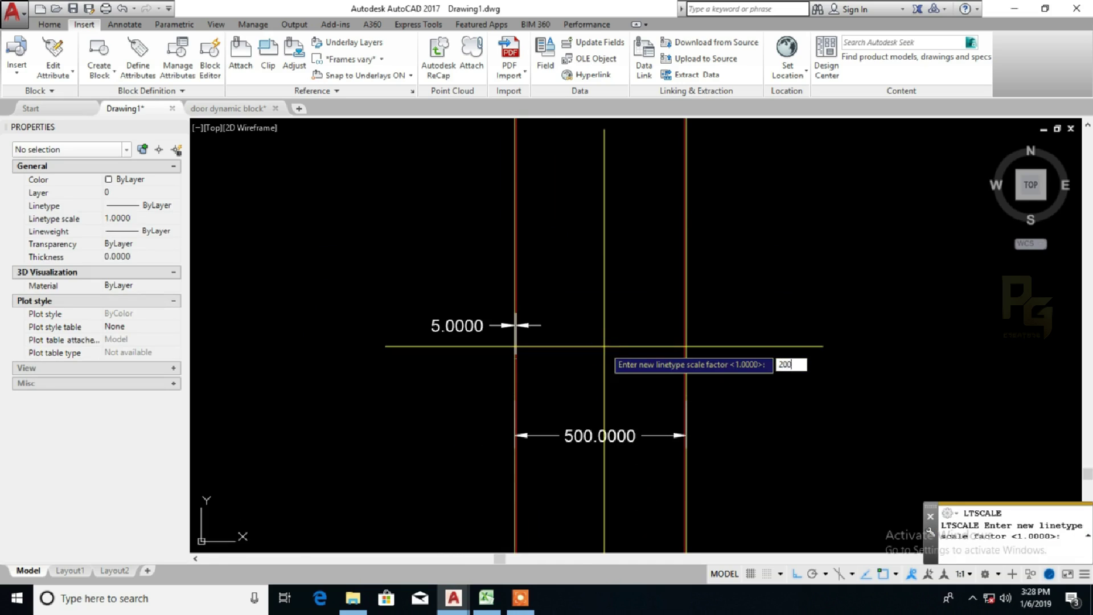
pyautogui.press('Return')
pyautogui.scroll(8, 539, 287)
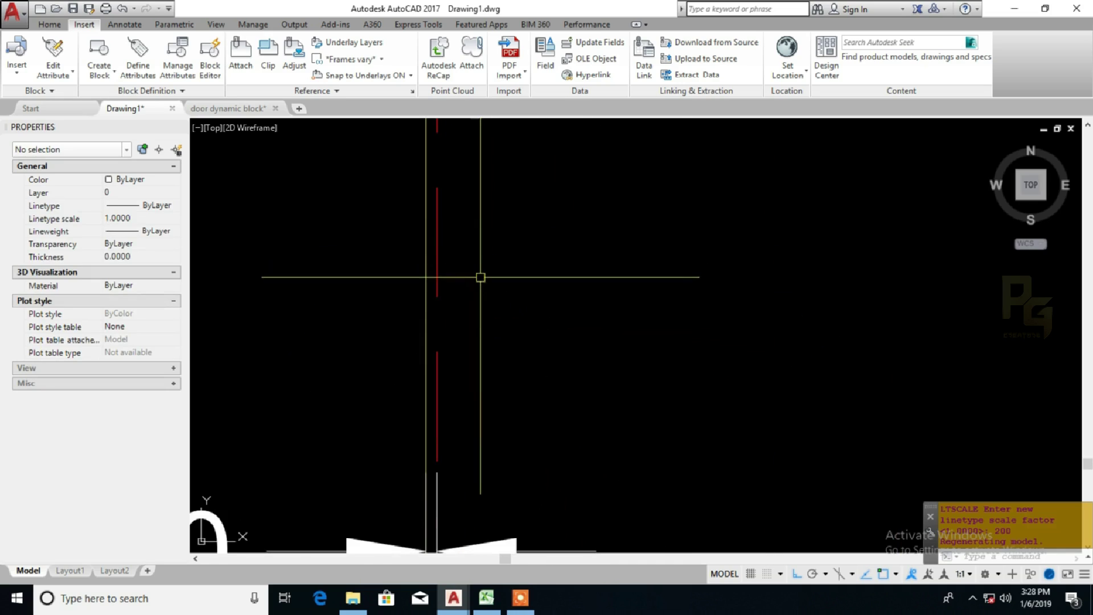
pyautogui.scroll(-5, 480, 279)
pyautogui.scroll(5, 903, 270)
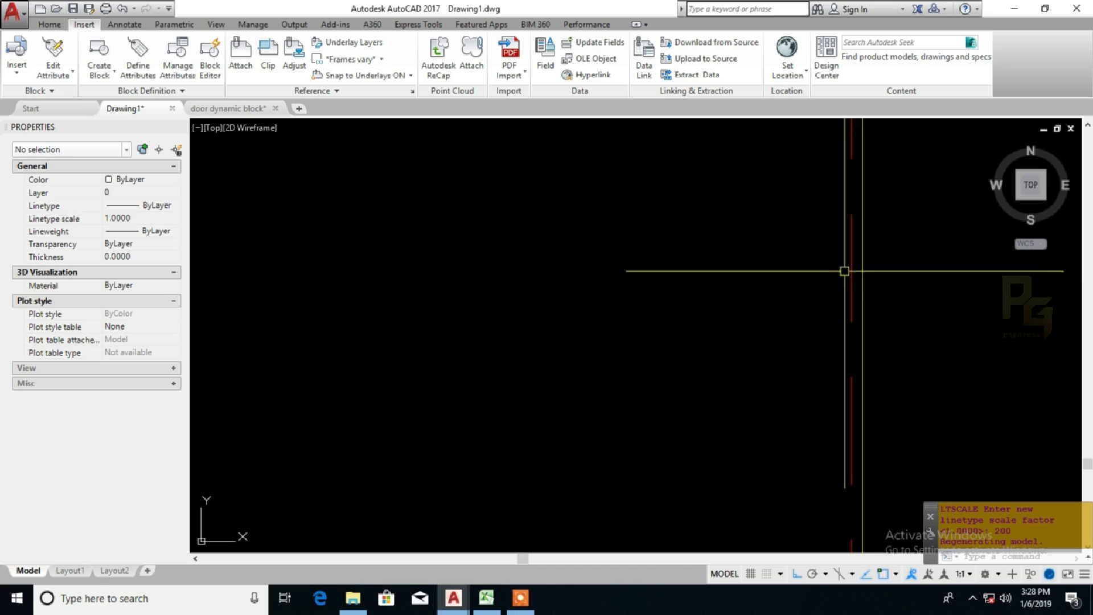
# - Add a linear dimension between the paired lines of the vertical duct's right wall
pyautogui.scroll(-6, 778, 262)
pyautogui.write('DLI')
pyautogui.press('Return')
pyautogui.scroll(2, 794, 280)
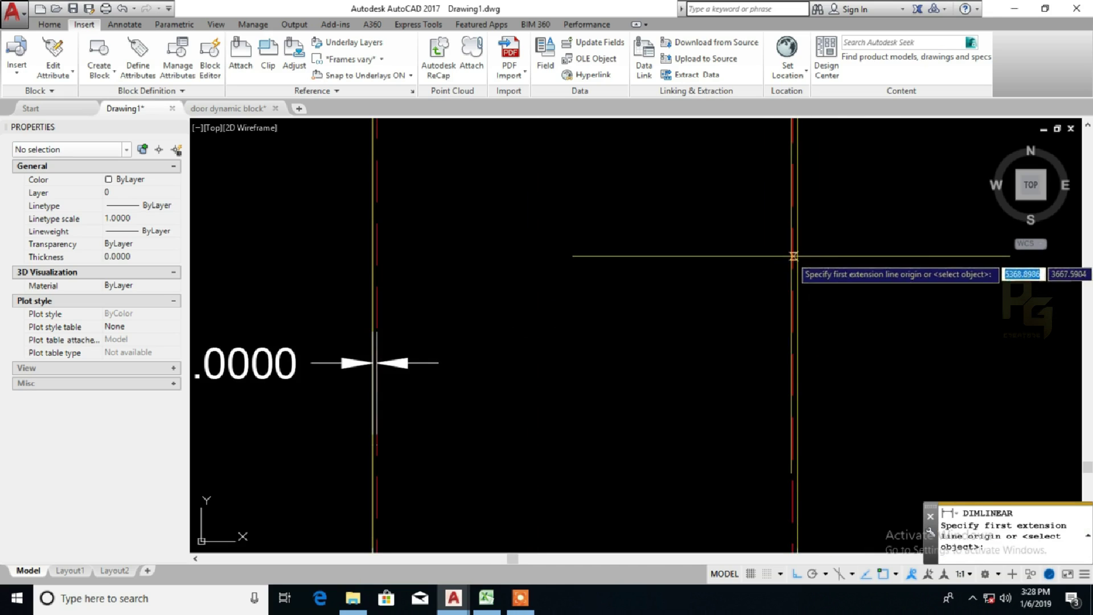
pyautogui.click(793, 256)
pyautogui.click(797, 256)
pyautogui.click(796, 339)
pyautogui.scroll(-2, 707, 327)
# - Match the left wall-thickness dimension's properties onto the right wall-thickness dimension
pyautogui.write('MA')
pyautogui.press('Return')
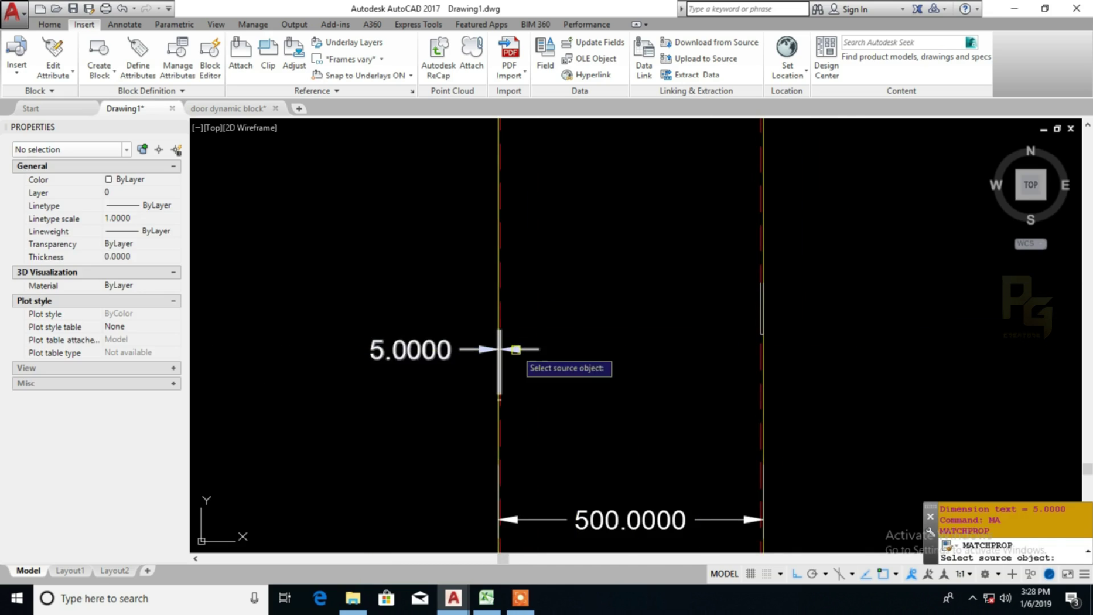
pyautogui.click(515, 350)
pyautogui.click(764, 316)
pyautogui.press('Escape')
pyautogui.scroll(-2, 825, 359)
pyautogui.moveTo(827, 360); pyautogui.dragTo(749, 351, button='middle')
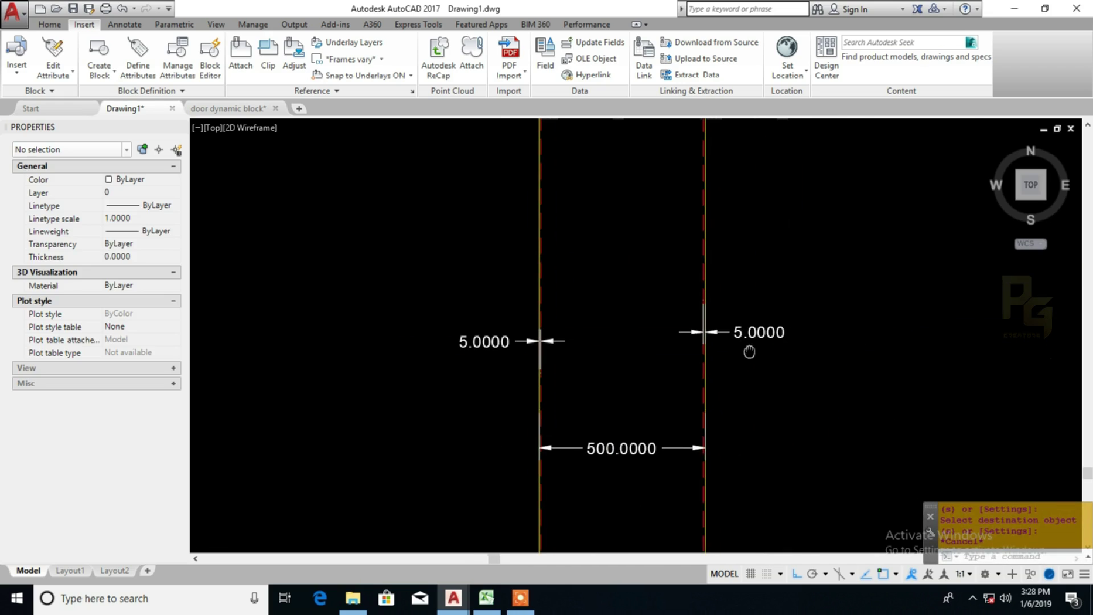
# - Stretch the duct's end away from UNIT-2 towards the upper bend, and undo the last stretch
pyautogui.scroll(-5, 751, 387)
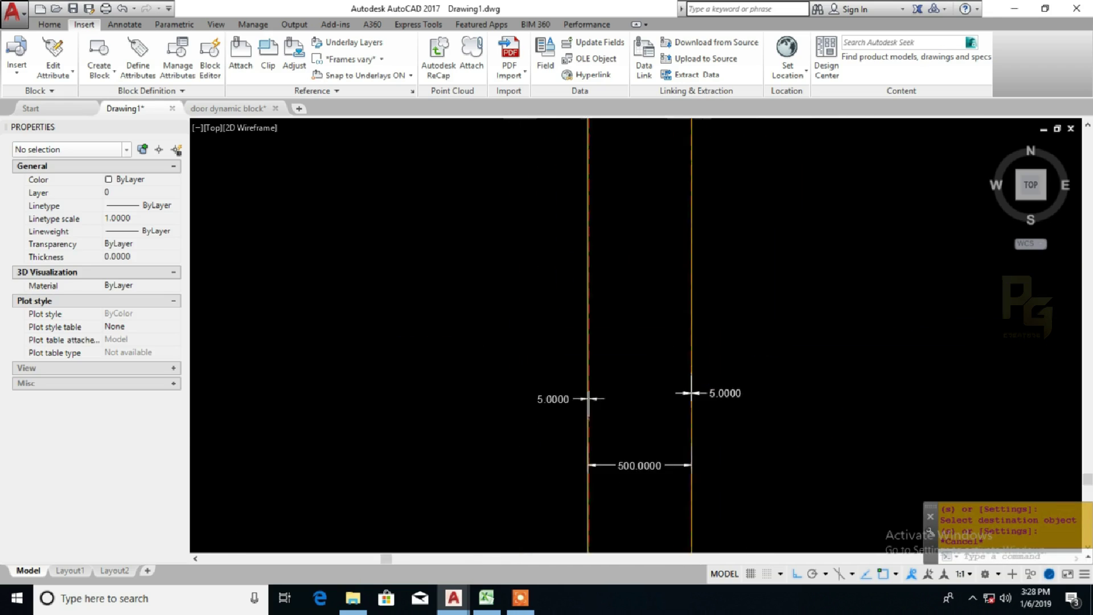
pyautogui.moveTo(646, 301); pyautogui.dragTo(621, 337, button='middle')
pyautogui.click(664, 322)
pyautogui.click(643, 270)
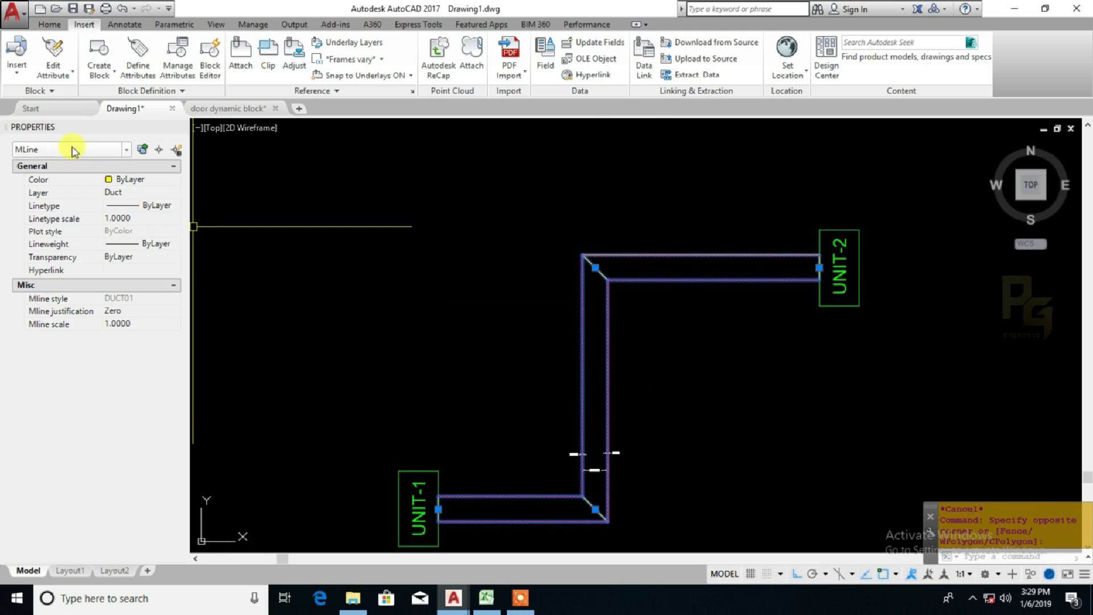
pyautogui.click(819, 268)
pyautogui.click(784, 267)
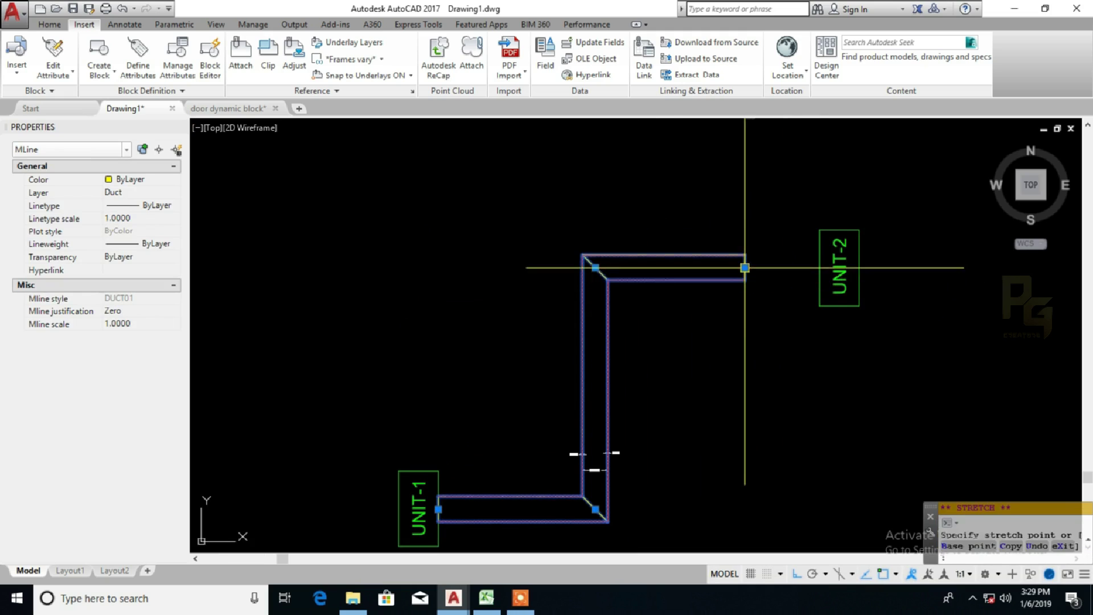
pyautogui.click(745, 268)
pyautogui.press('Escape')
pyautogui.hotkey('ctrl', 'z')
# - Move the UNIT-2 box with its label horizontally to the right, farther from the duct's end
pyautogui.click(883, 335)
pyautogui.click(823, 255)
pyautogui.write('m')
pyautogui.press('Return')
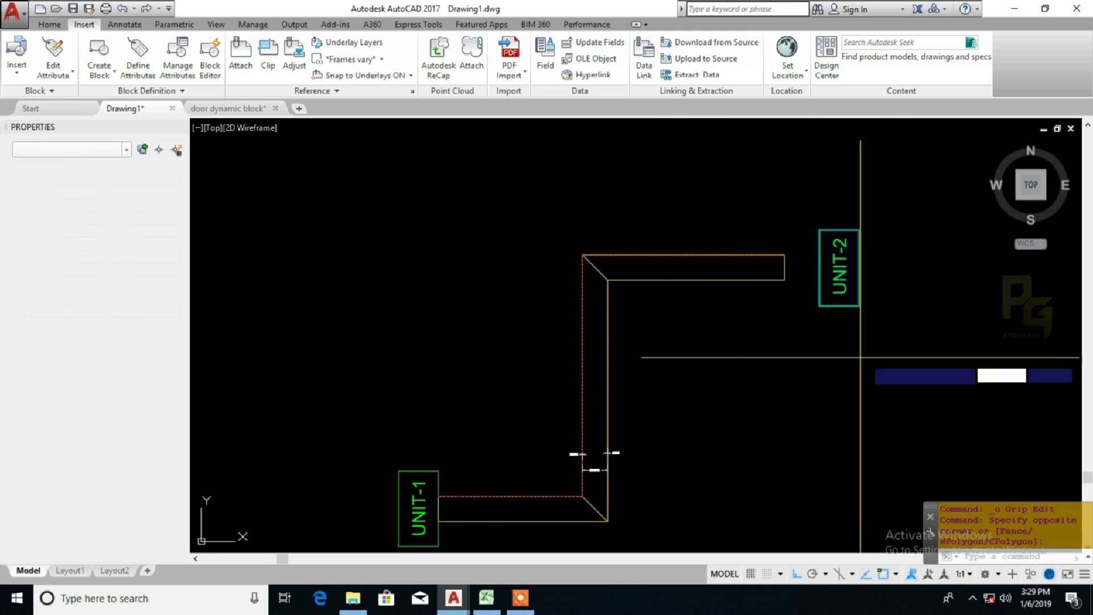
pyautogui.click(868, 358)
pyautogui.click(957, 358)
# - Stretch the duct's upper end horizontally to the near side of the moved UNIT-2 box
pyautogui.click(817, 290)
pyautogui.click(765, 249)
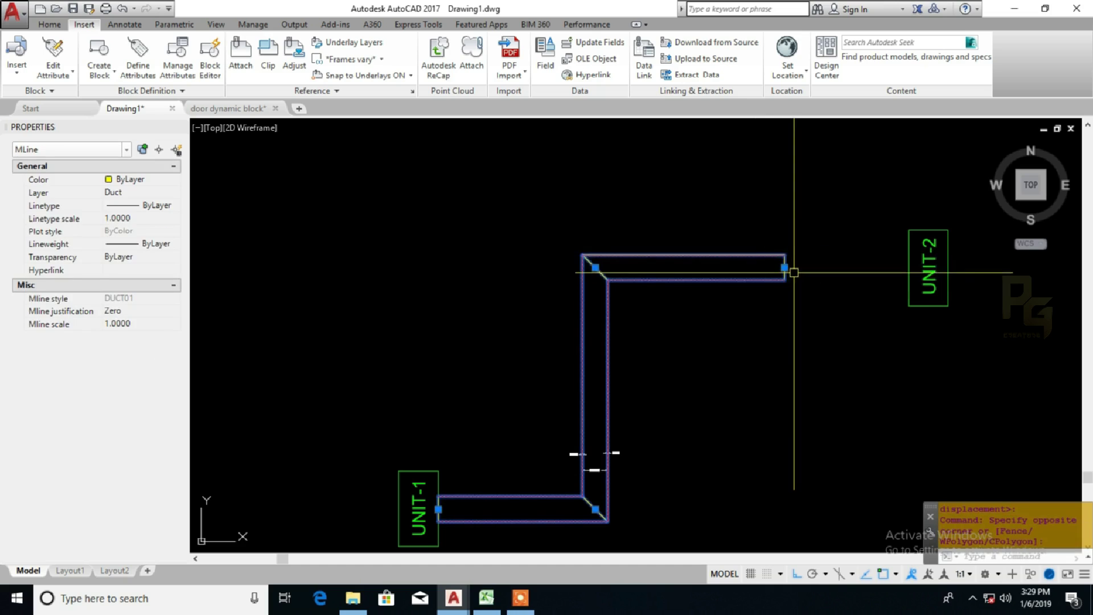
pyautogui.click(784, 268)
pyautogui.click(909, 267)
pyautogui.press('Escape')
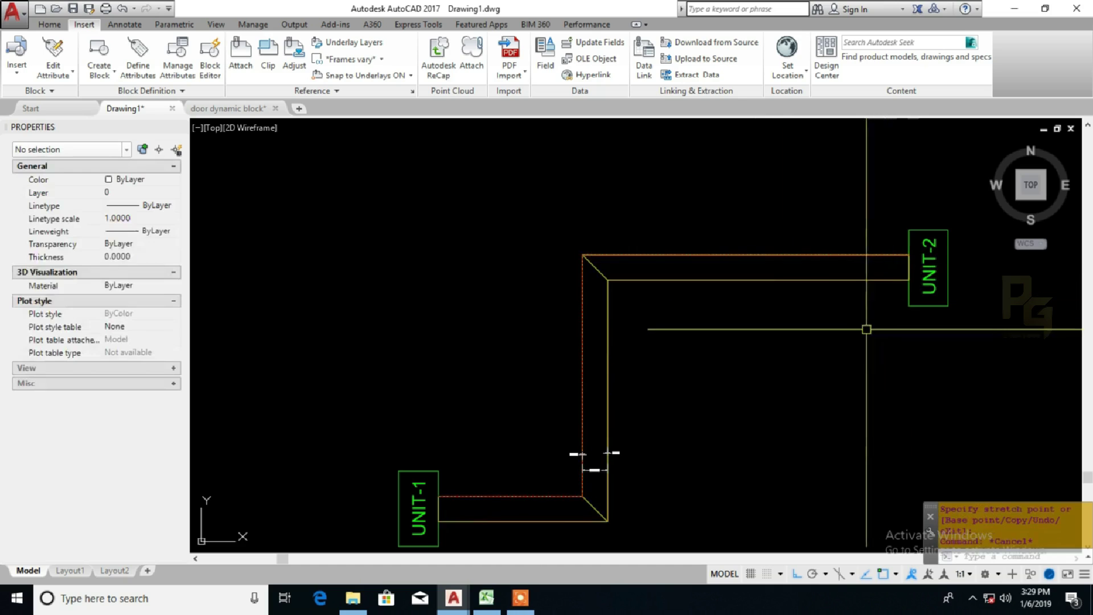
# - Move the UNIT-1 box with its label straight down, off the duct's centreline
pyautogui.moveTo(877, 326); pyautogui.dragTo(882, 250, button='middle')
pyautogui.click(453, 371)
pyautogui.click(399, 412)
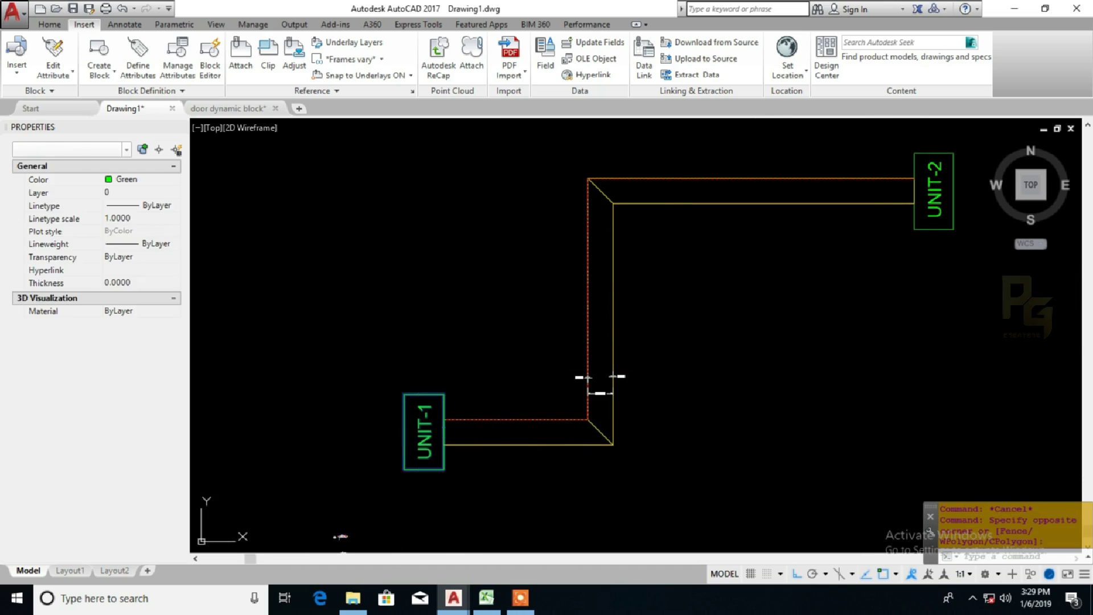
pyautogui.write('m')
pyautogui.press('Return')
pyautogui.click(498, 330)
pyautogui.click(498, 378)
pyautogui.moveTo(664, 456); pyautogui.dragTo(703, 399, button='middle')
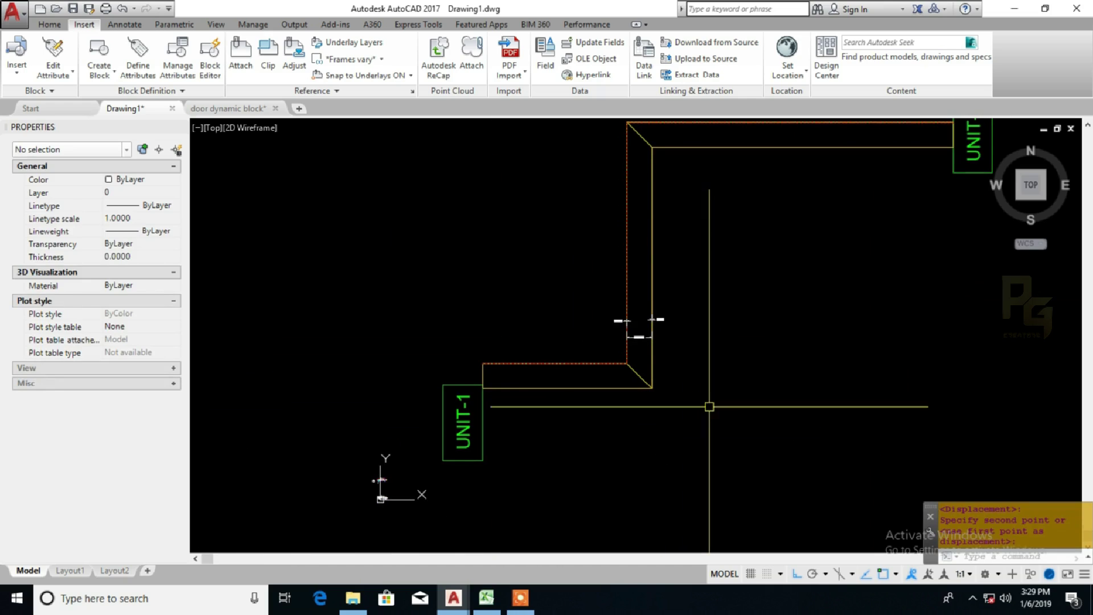
pyautogui.write('s')
pyautogui.press('Return')
pyautogui.click(698, 399)
pyautogui.press('Escape')
pyautogui.press('Escape')
pyautogui.click(496, 362)
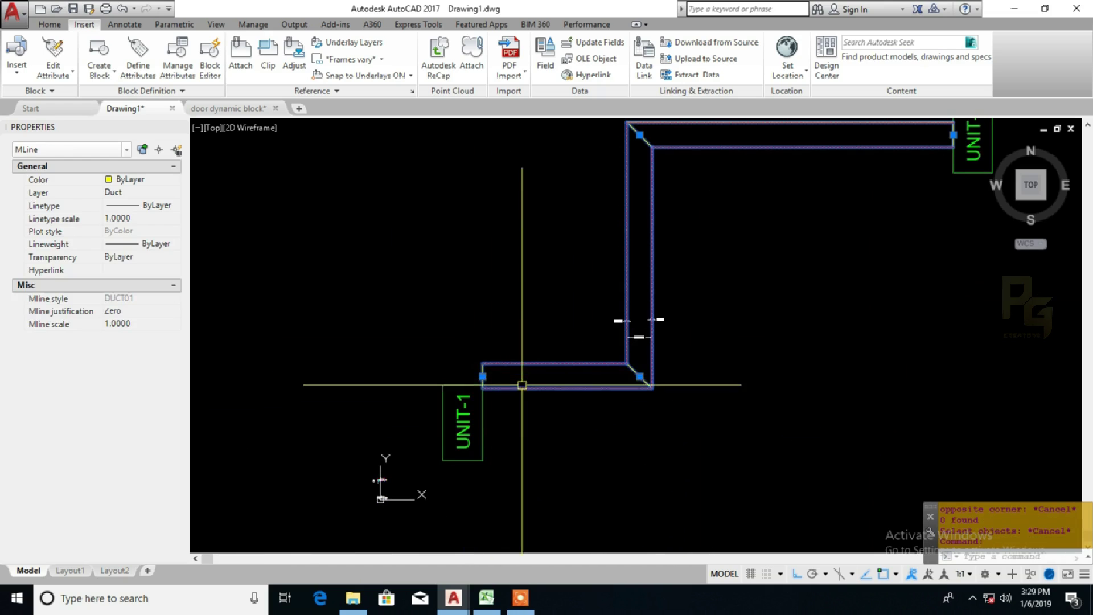
pyautogui.press('Escape')
pyautogui.press('Escape')
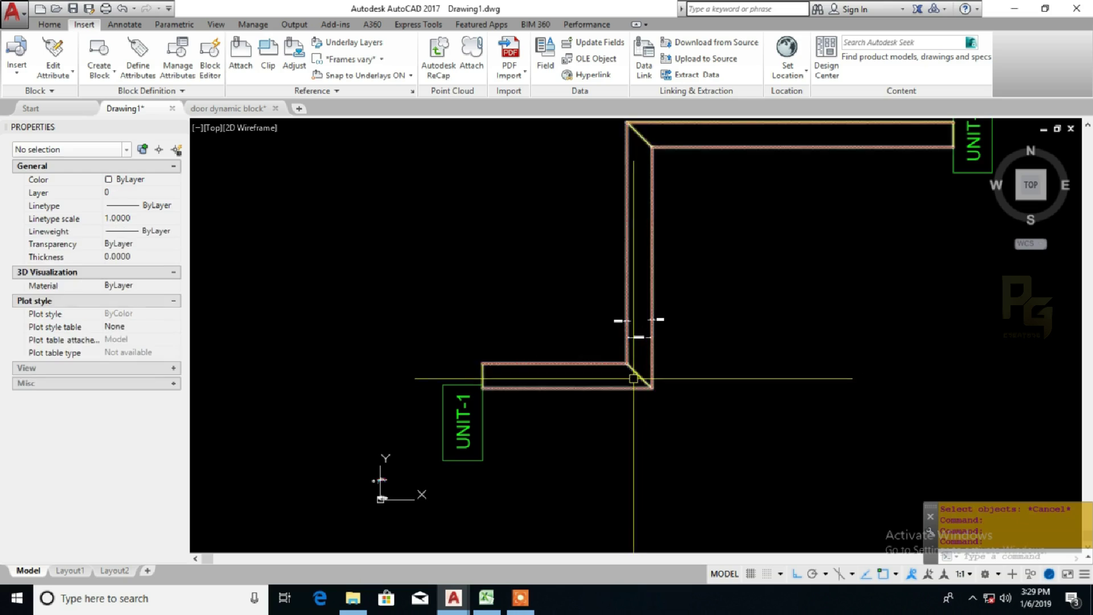
# - Stretch the duct's lower horizontal run, end and bend together, straight down to the middle of the UNIT-1 box
pyautogui.click(633, 382)
pyautogui.press('Escape')
pyautogui.click(638, 376)
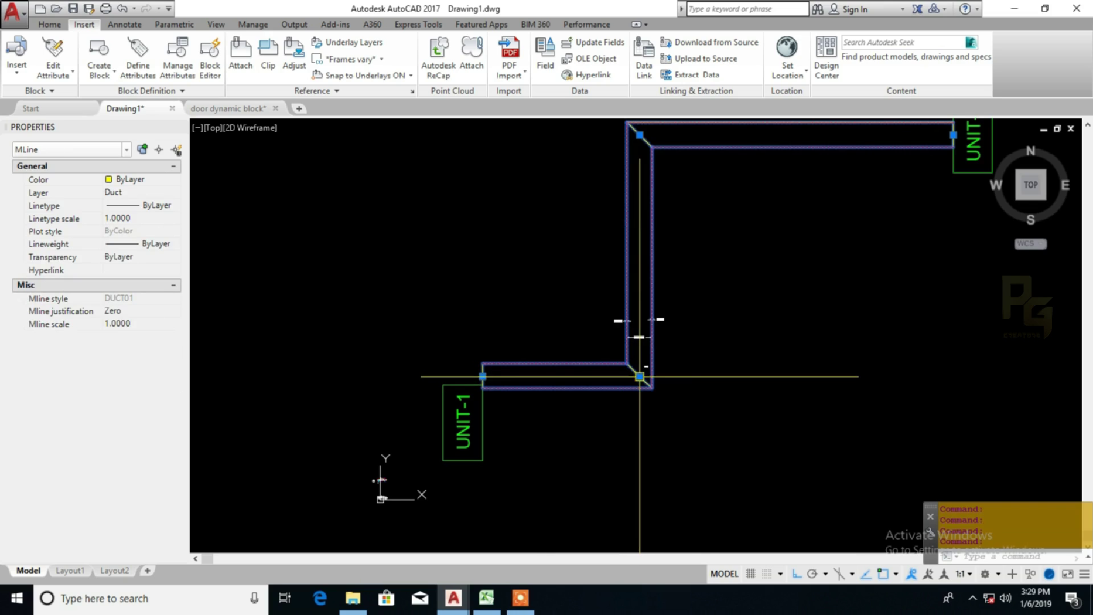
pyautogui.keyDown('shift'); pyautogui.click(639, 376); pyautogui.keyUp('shift')
pyautogui.keyDown('shift'); pyautogui.click(483, 376); pyautogui.keyUp('shift')
pyautogui.click(482, 376)
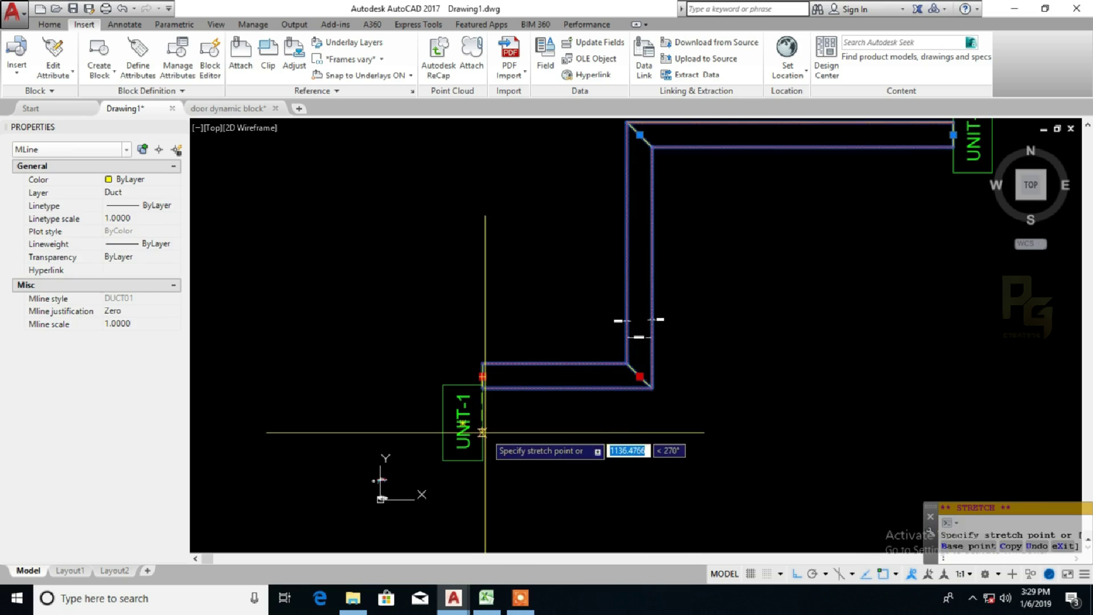
pyautogui.click(483, 423)
pyautogui.press('Escape')
# - Examine the width and edge-gap dimensions on the duct's vertical run and the duct route between both units
pyautogui.moveTo(648, 328); pyautogui.dragTo(641, 340, button='middle')
pyautogui.scroll(6, 640, 339)
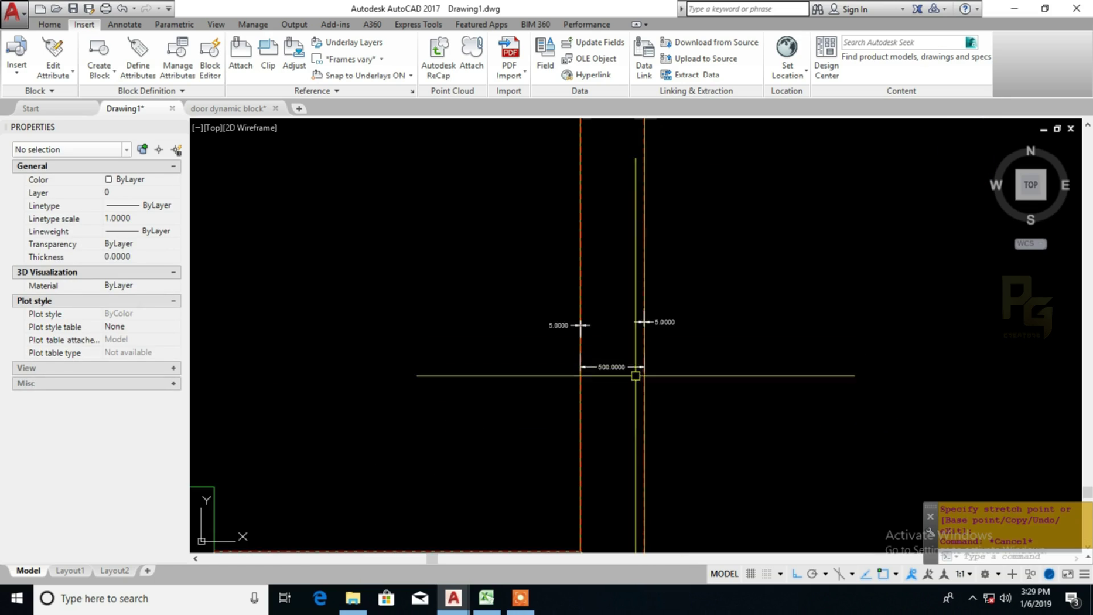
pyautogui.click(625, 414)
pyautogui.click(586, 282)
pyautogui.click(464, 260)
pyautogui.press('Escape')
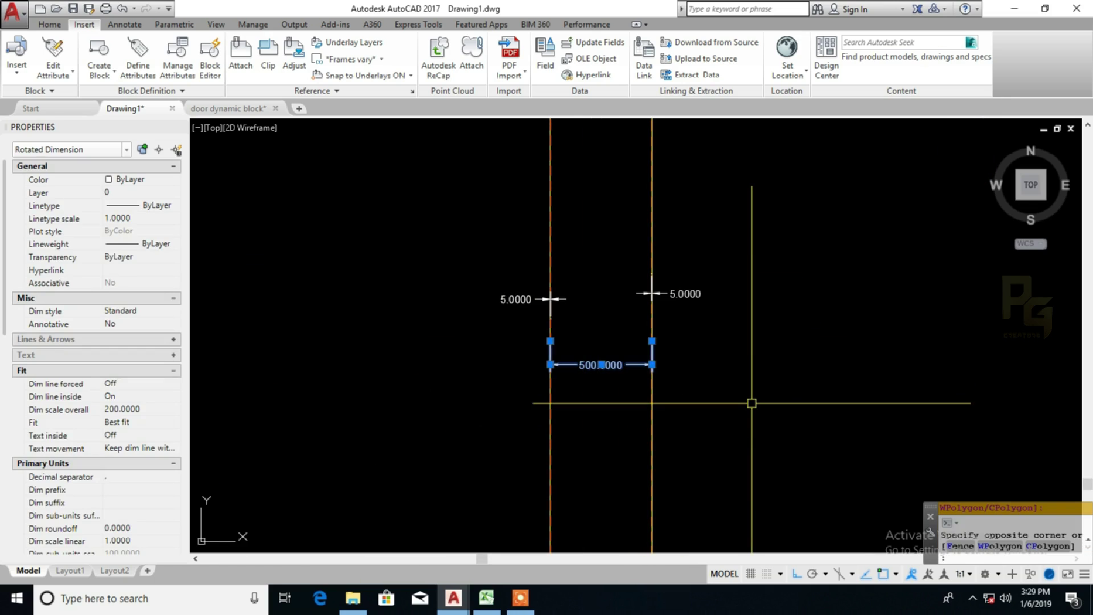
pyautogui.press('Escape')
pyautogui.scroll(-6, 751, 402)
pyautogui.moveTo(718, 289); pyautogui.dragTo(668, 313, button='middle')
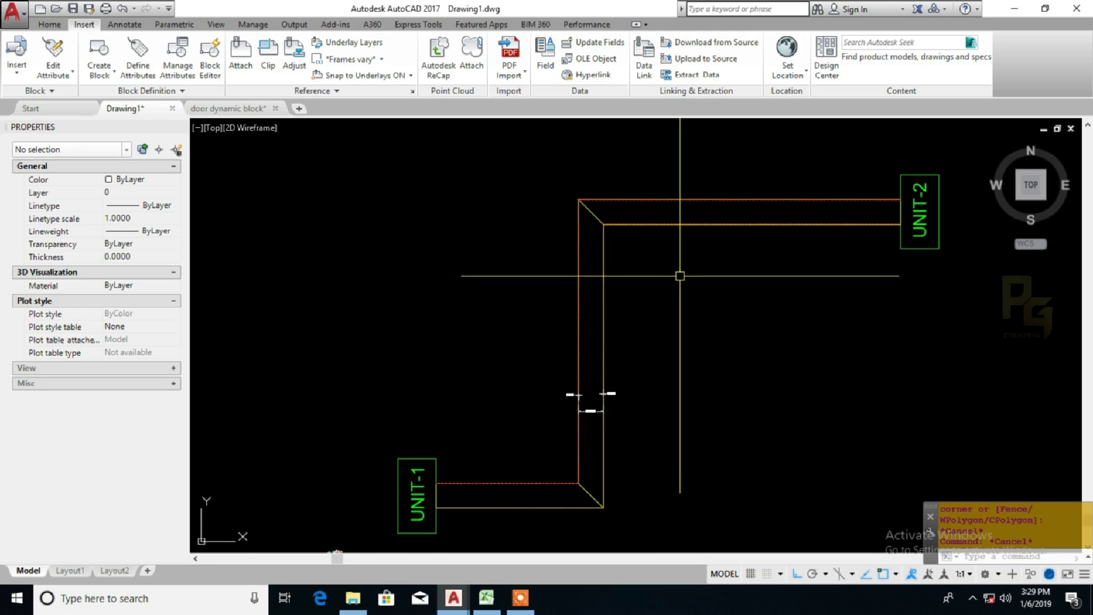
pyautogui.moveTo(680, 276); pyautogui.dragTo(673, 298, button='middle')
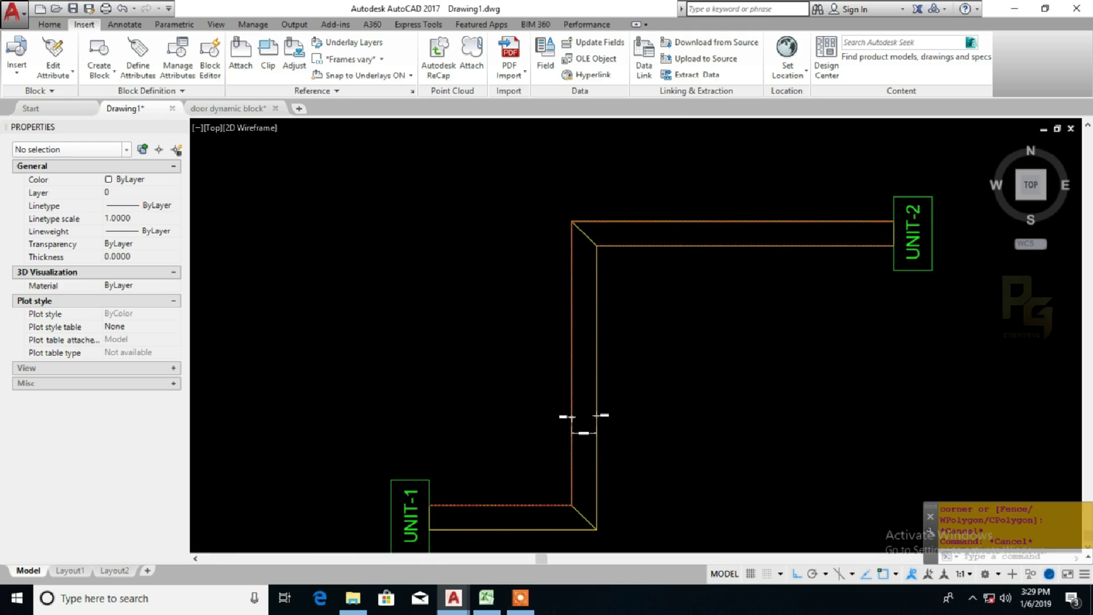
# - Draw a multiline in the PIPE style from POINT-1 through POINT-2 and POINT-3 to POINT-4, using the box centres
pyautogui.scroll(-2, 696, 261)
pyautogui.moveTo(697, 259); pyautogui.dragTo(656, 466, button='middle')
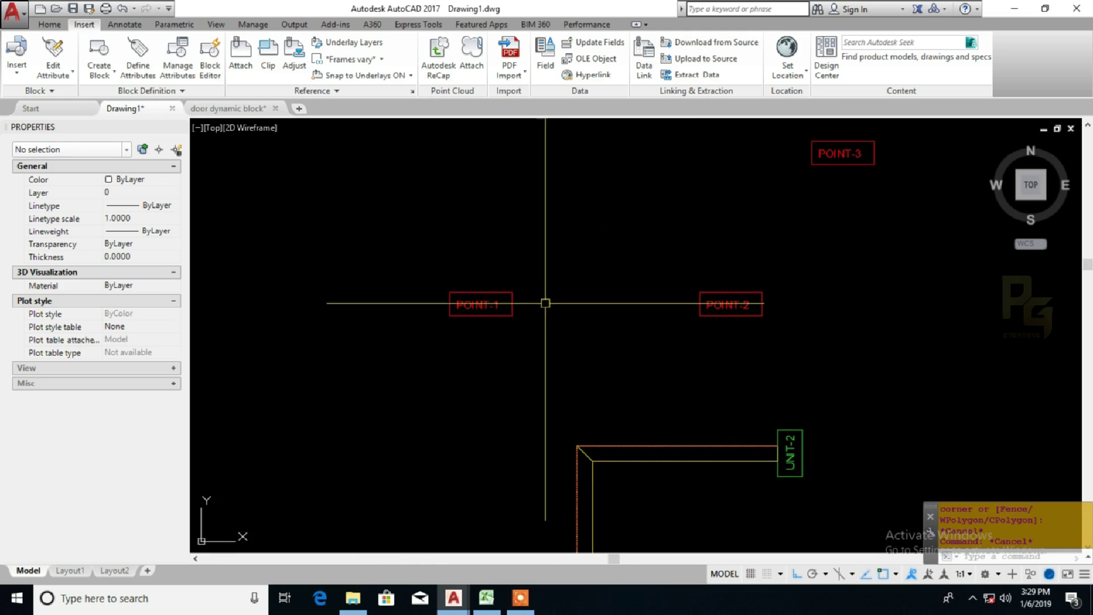
pyautogui.moveTo(545, 302)
pyautogui.mouseDown(button='middle')
pyautogui.moveTo(479, 420)
pyautogui.moveTo(509, 367)
pyautogui.mouseUp(button='middle')
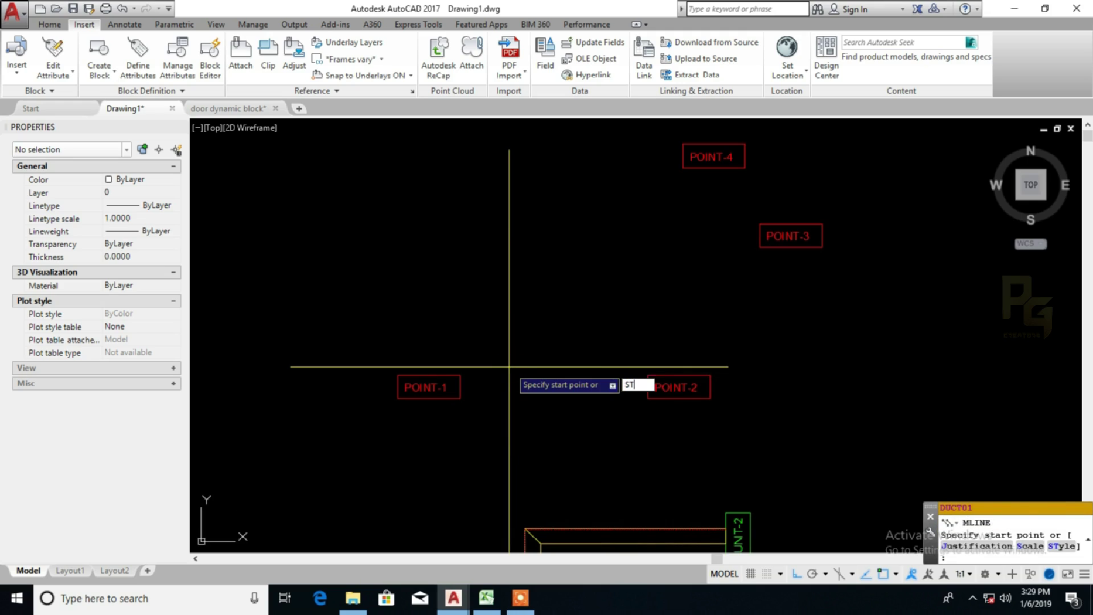
pyautogui.press('Return')
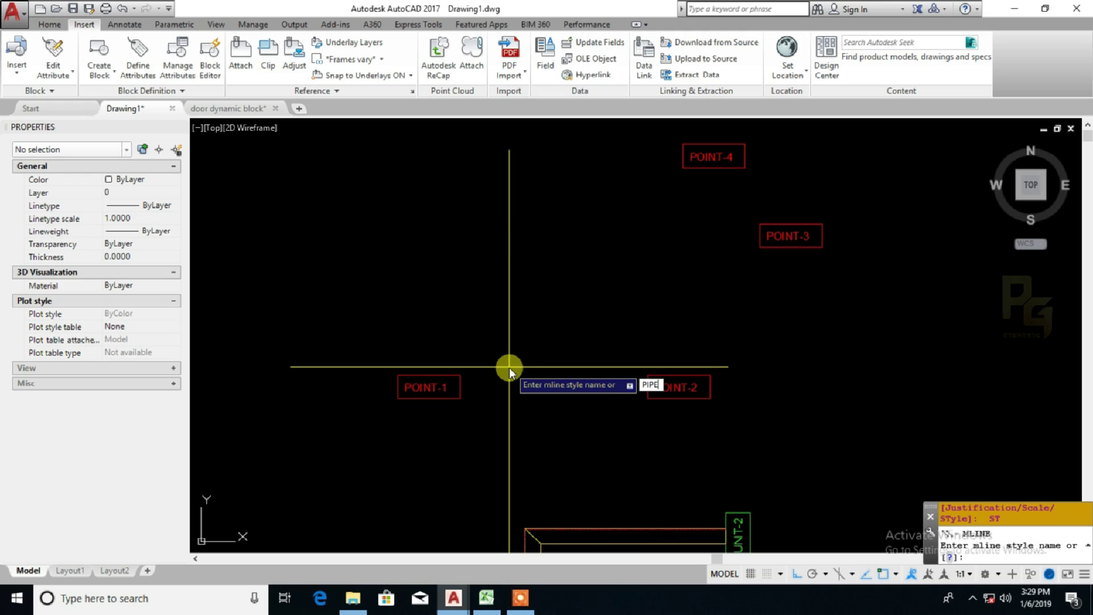
pyautogui.press('Return')
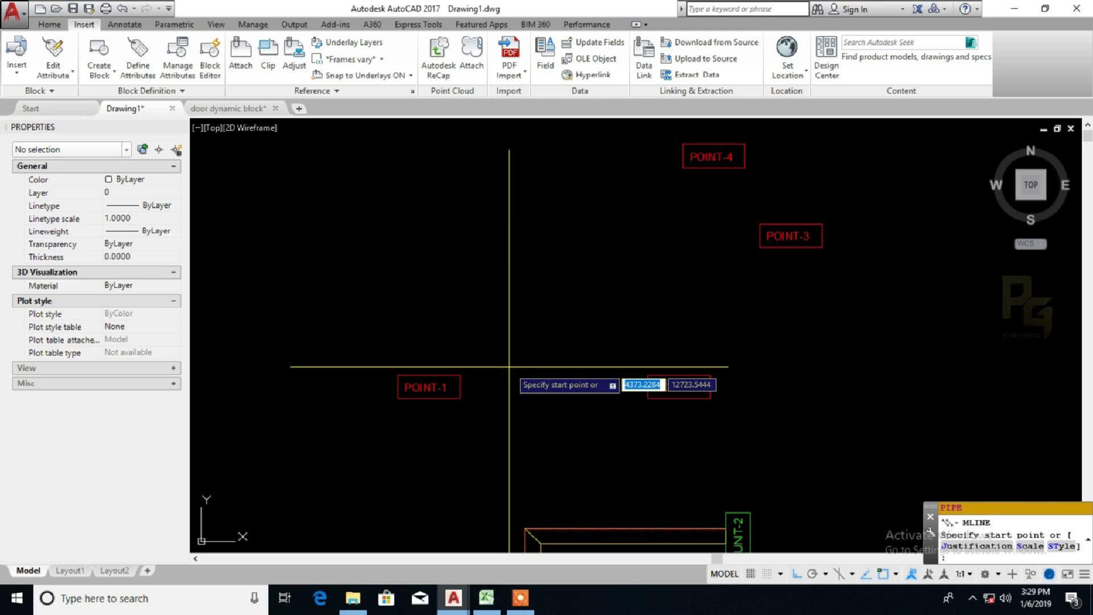
pyautogui.scroll(2, 511, 379)
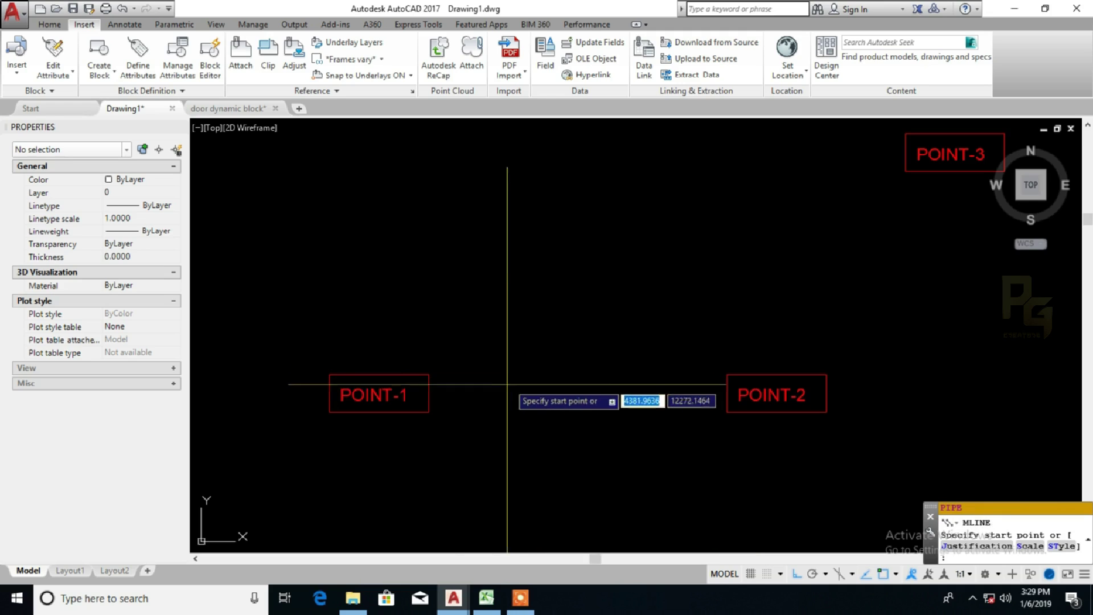
pyautogui.click(379, 393)
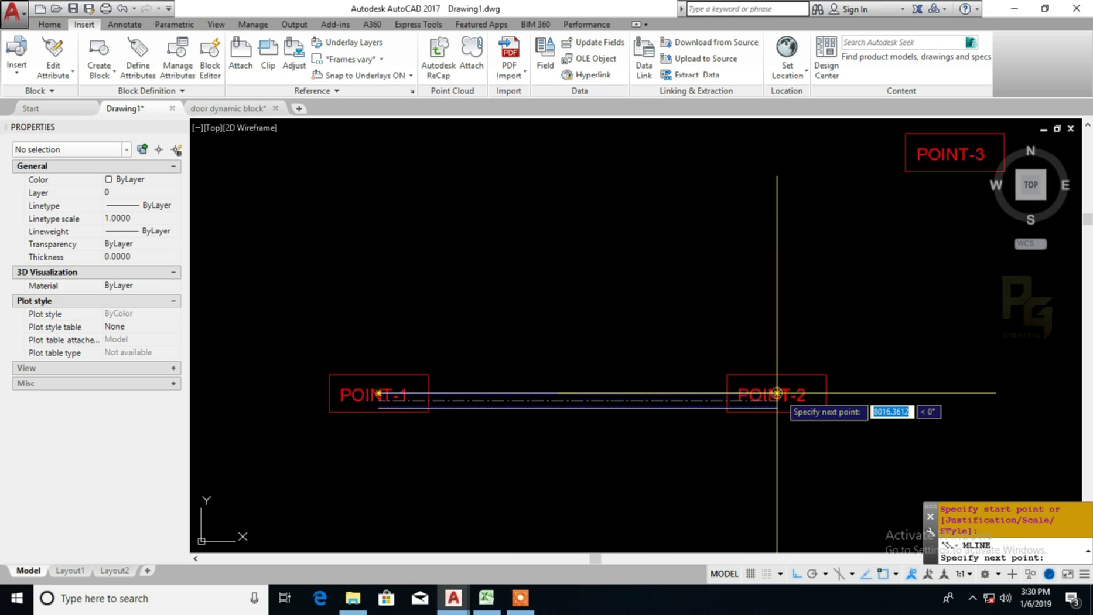
pyautogui.click(777, 393)
pyautogui.moveTo(849, 376); pyautogui.dragTo(673, 423, button='middle')
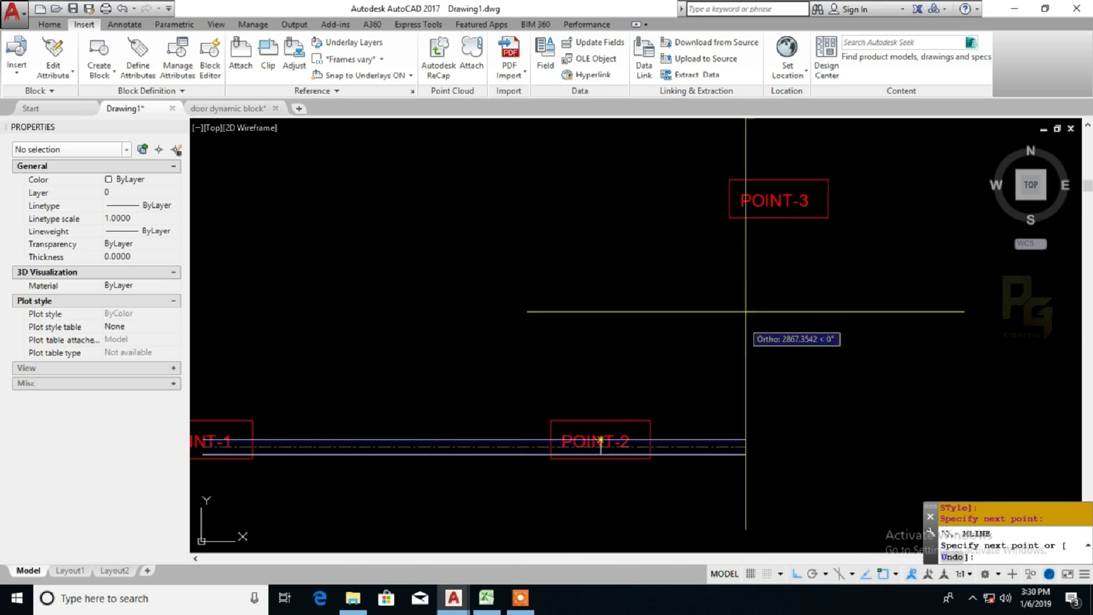
pyautogui.click(779, 199)
pyautogui.moveTo(795, 174); pyautogui.dragTo(723, 481, button='middle')
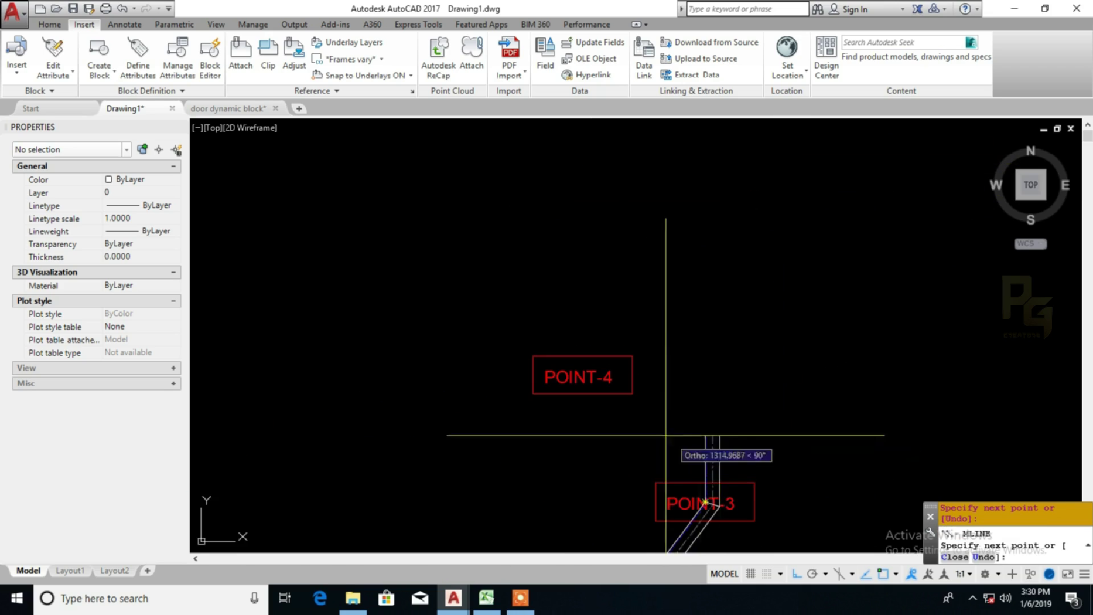
pyautogui.click(584, 376)
pyautogui.scroll(-2, 661, 390)
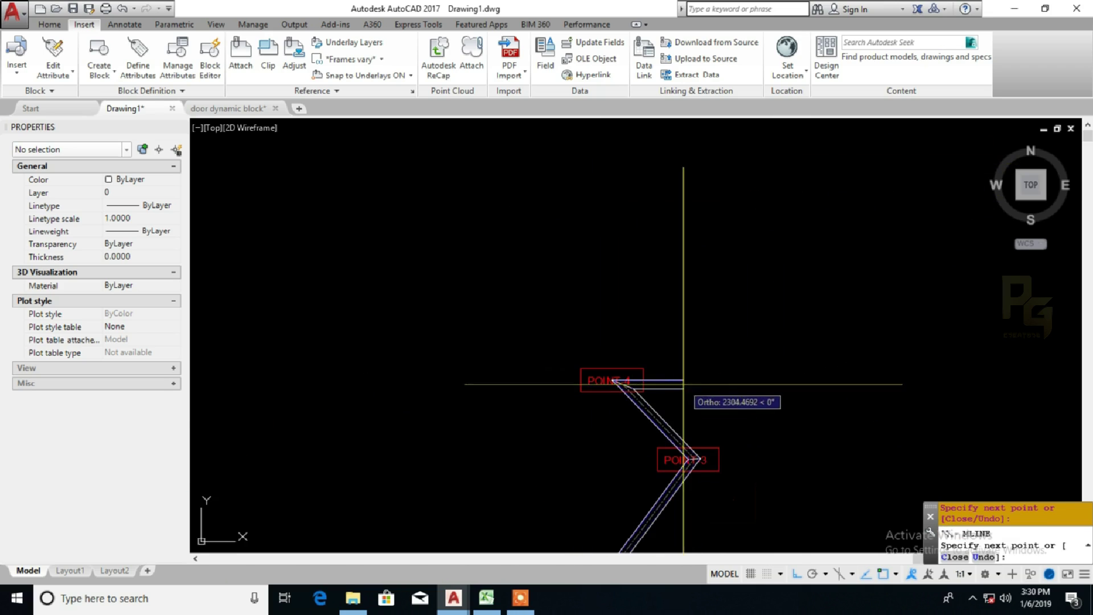
pyautogui.rightClick(683, 385)
pyautogui.click(696, 393)
pyautogui.moveTo(685, 381); pyautogui.dragTo(834, 190, button='middle')
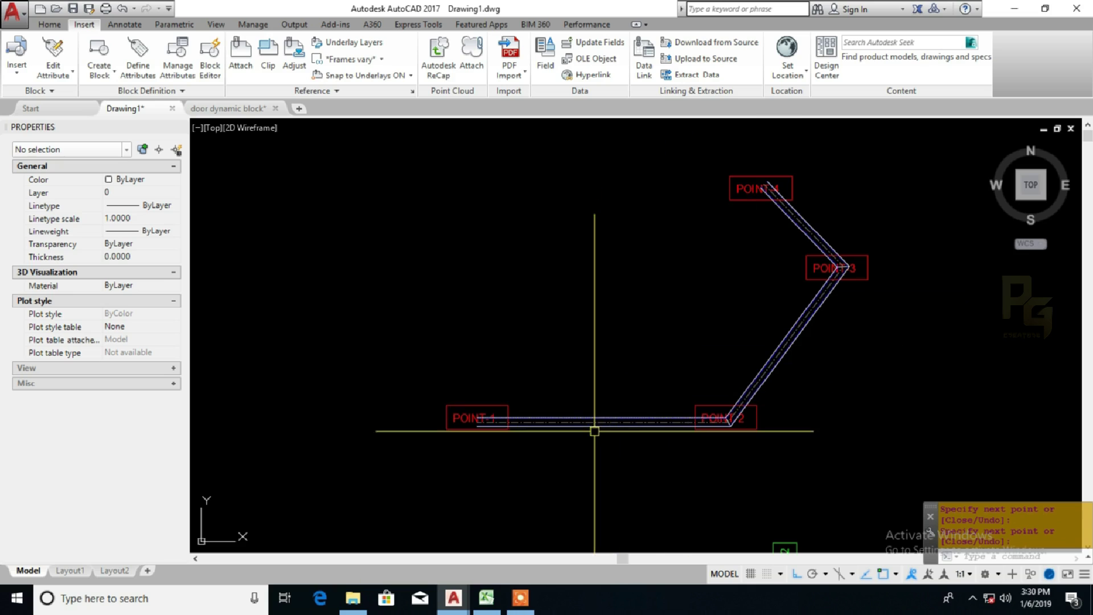
# - Stretch the duct's upper end horizontally back from the UNIT-2 box, leaving a gap between them
pyautogui.moveTo(608, 501); pyautogui.dragTo(624, 286, button='middle')
pyautogui.click(634, 357)
pyautogui.scroll(3, 750, 358)
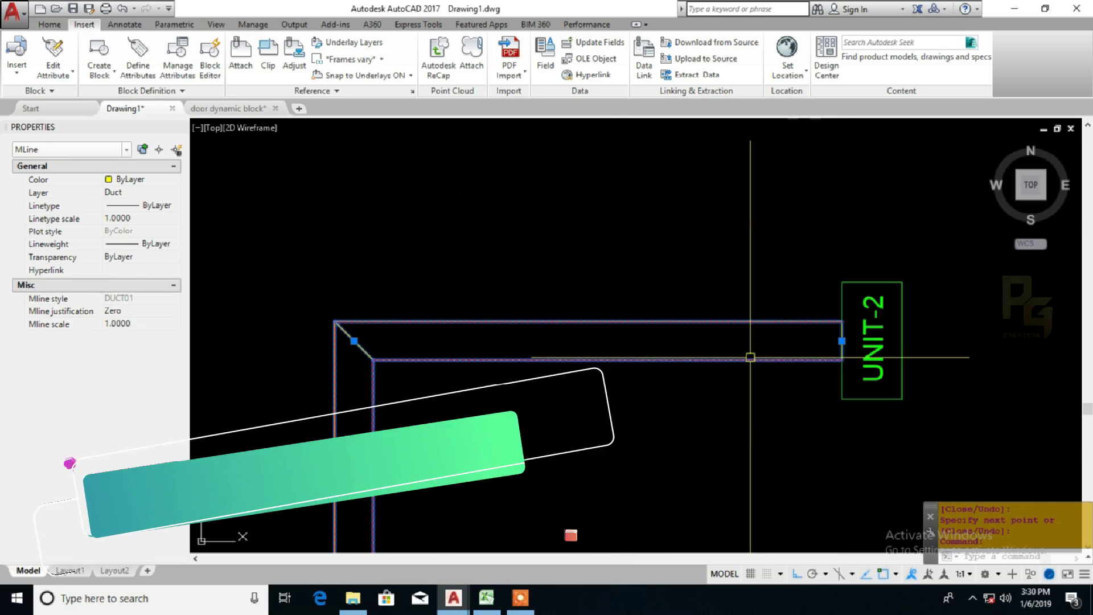
pyautogui.click(842, 341)
pyautogui.click(799, 342)
pyautogui.press('Escape')
pyautogui.scroll(2, 815, 341)
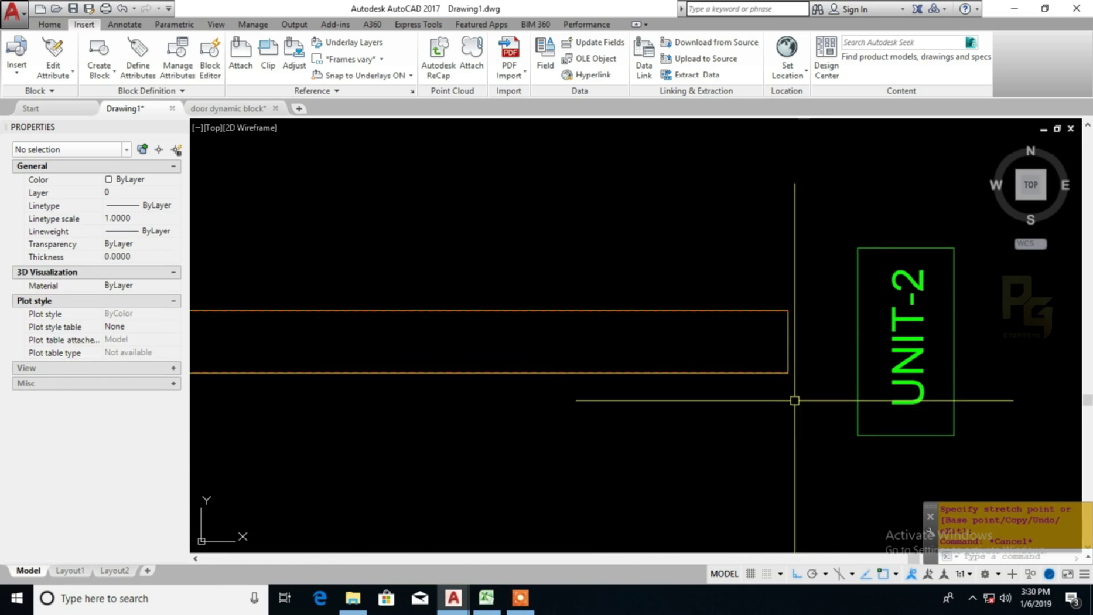
# - Examine the pipe's position and line pattern at the POINT-1, POINT-4 and POINT-2 boxes
pyautogui.scroll(-6, 795, 400)
pyautogui.moveTo(587, 277); pyautogui.dragTo(632, 366, button='middle')
pyautogui.scroll(8, 541, 334)
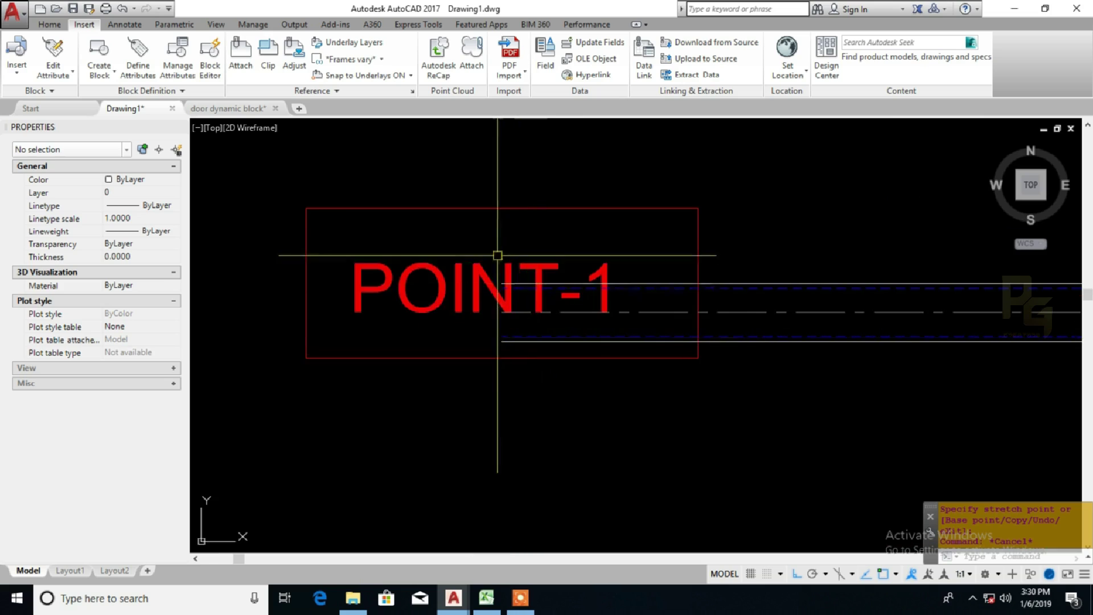
pyautogui.scroll(-8, 487, 295)
pyautogui.moveTo(655, 219); pyautogui.dragTo(581, 347, button='middle')
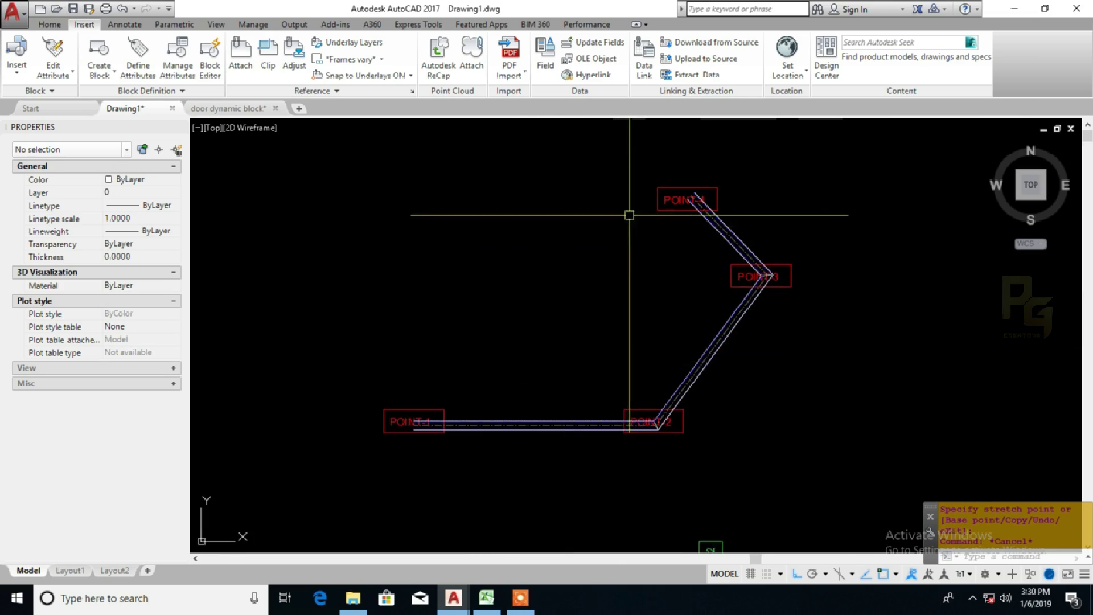
pyautogui.scroll(5, 706, 181)
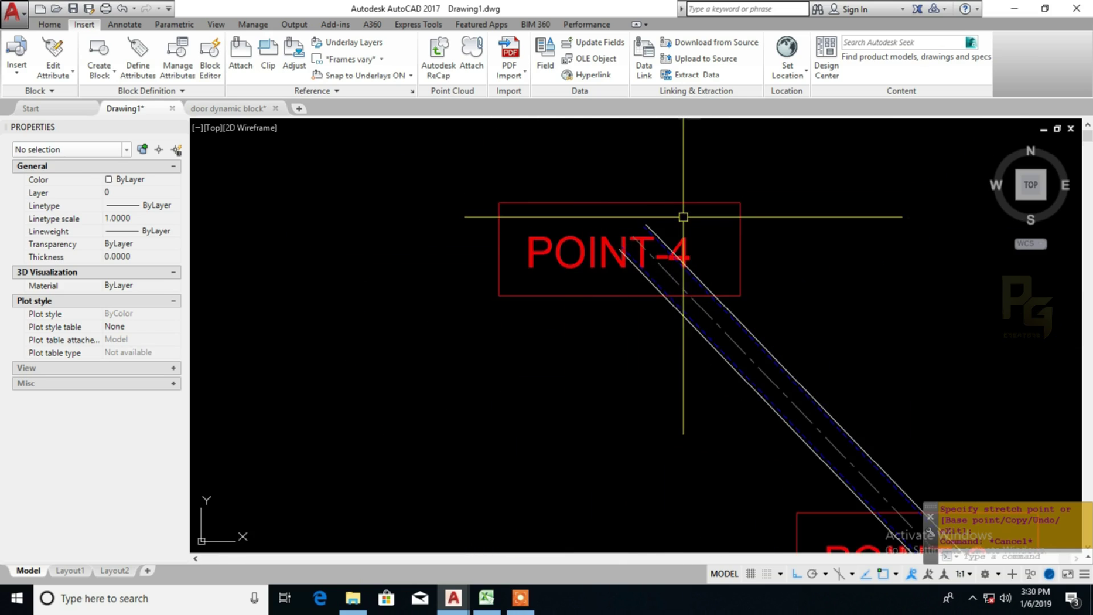
pyautogui.scroll(-4, 685, 213)
pyautogui.moveTo(605, 367); pyautogui.dragTo(720, 138, button='middle')
pyautogui.scroll(4, 649, 364)
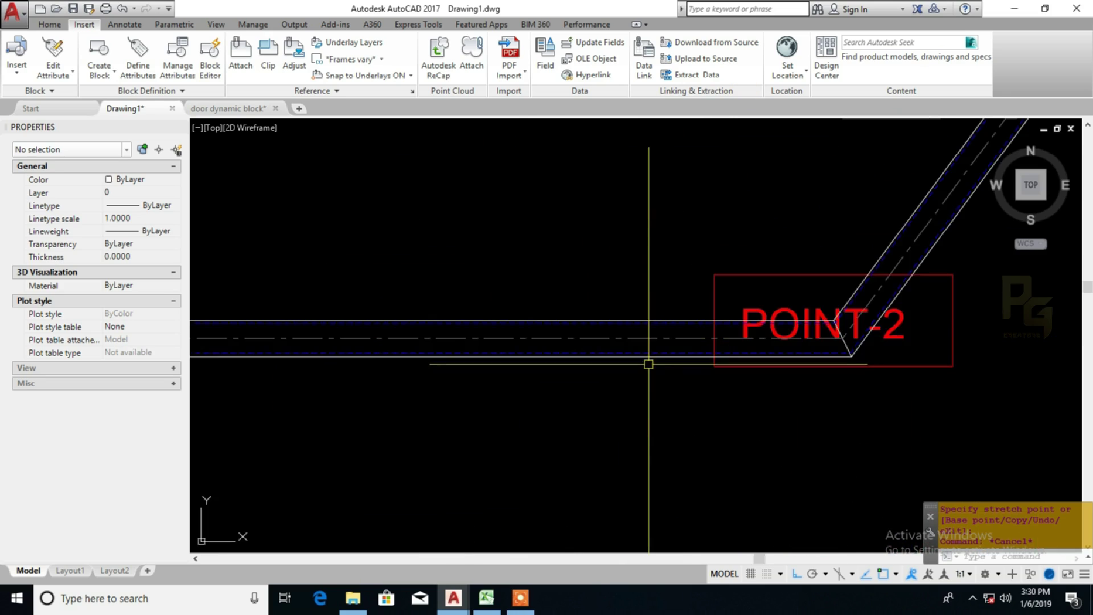
pyautogui.scroll(3, 649, 363)
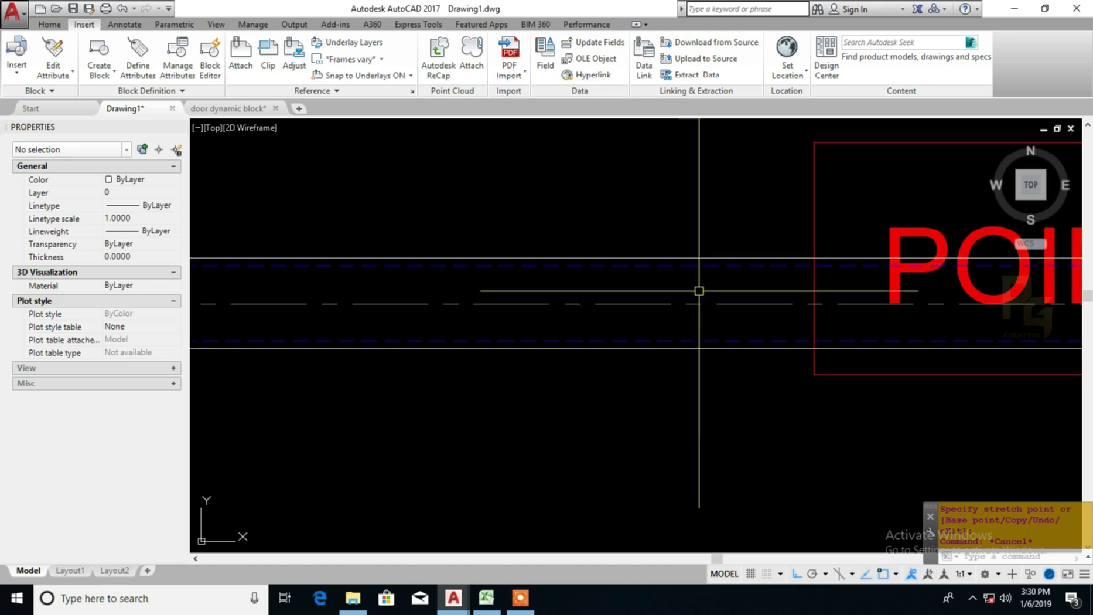
# - Assign the pipe multiline to the Pipe layer
pyautogui.scroll(-3, 704, 311)
pyautogui.click(698, 325)
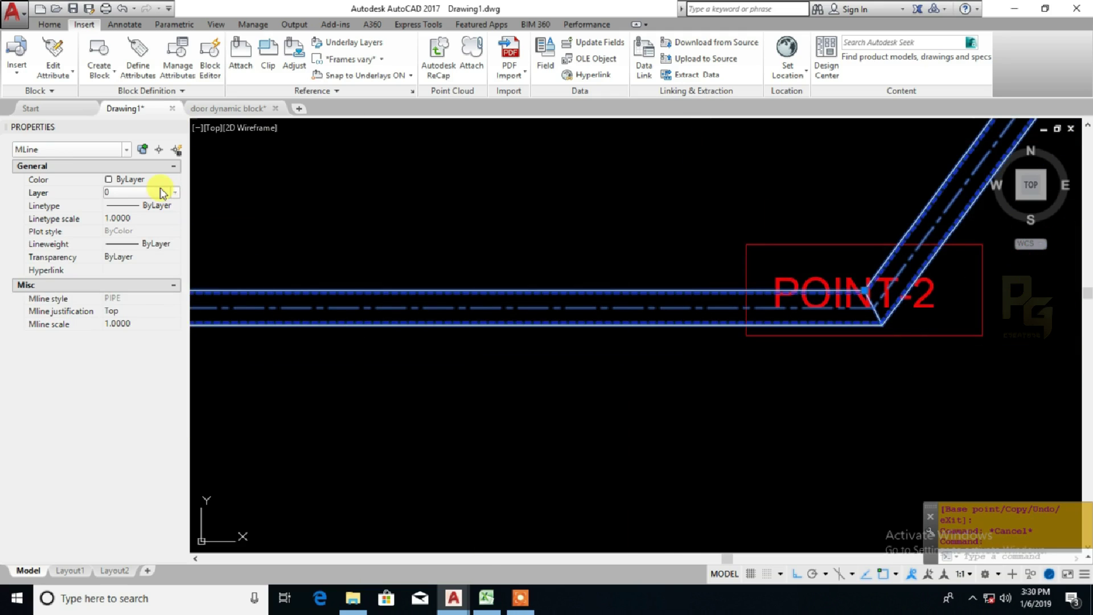
pyautogui.click(146, 242)
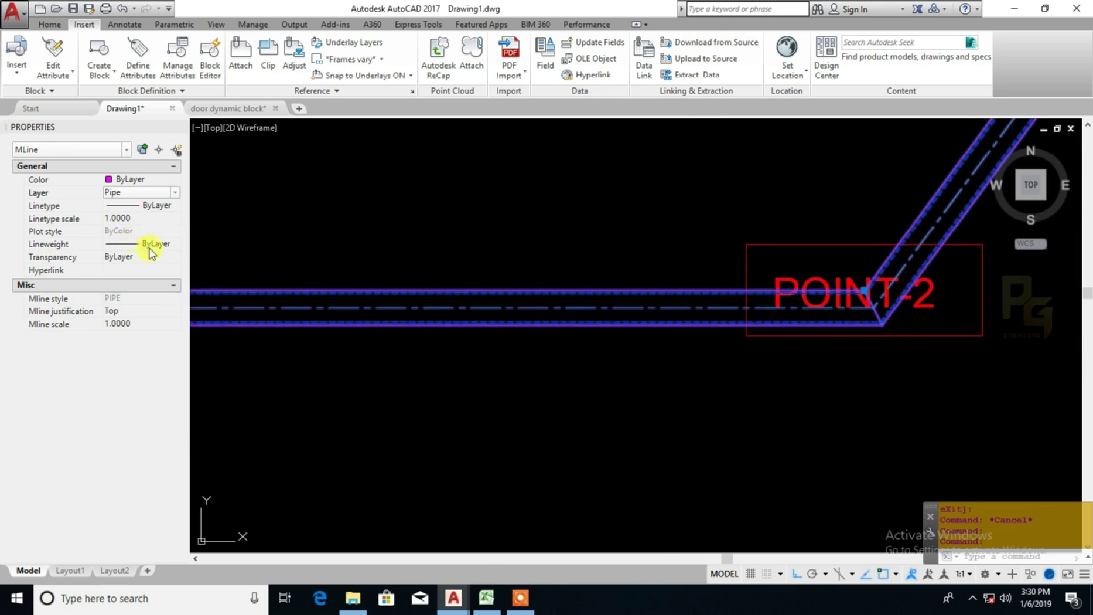
pyautogui.press('Escape')
# - Set the pipe multiline's justification to Zero
pyautogui.moveTo(517, 381); pyautogui.dragTo(664, 379, button='middle')
pyautogui.moveTo(515, 356); pyautogui.dragTo(944, 349, button='middle')
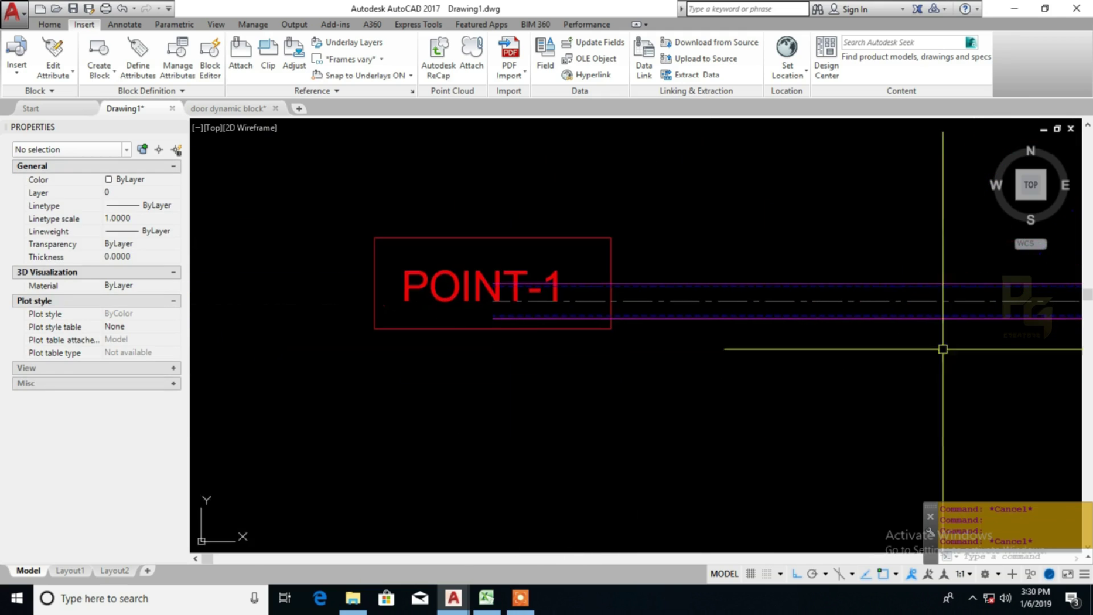
pyautogui.moveTo(755, 364); pyautogui.dragTo(398, 384, button='middle')
pyautogui.moveTo(734, 376); pyautogui.dragTo(337, 386, button='middle')
pyautogui.scroll(-2, 337, 386)
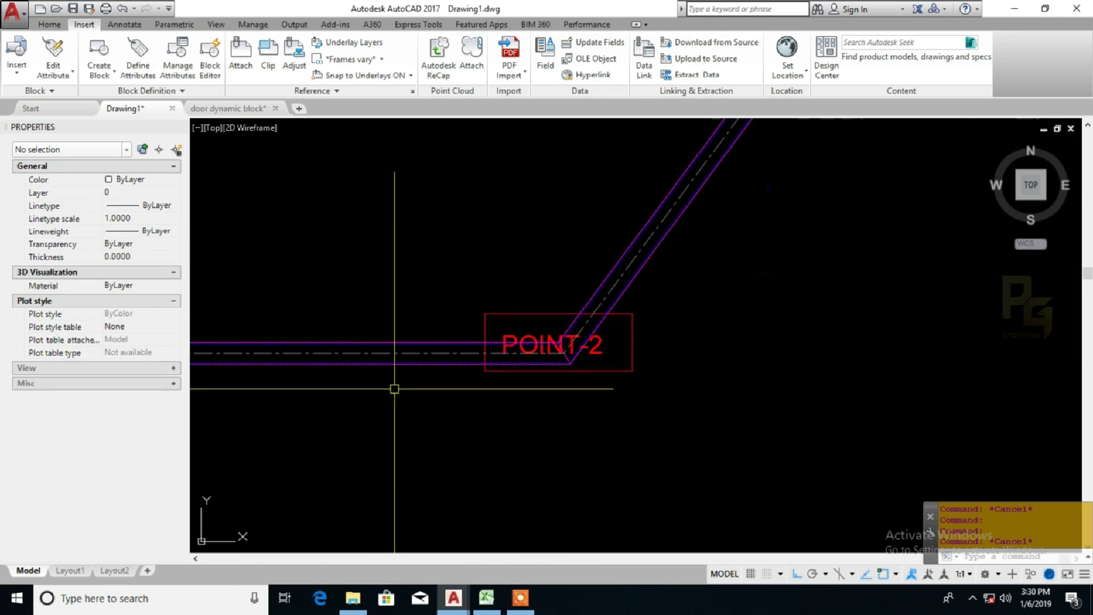
pyautogui.click(652, 260)
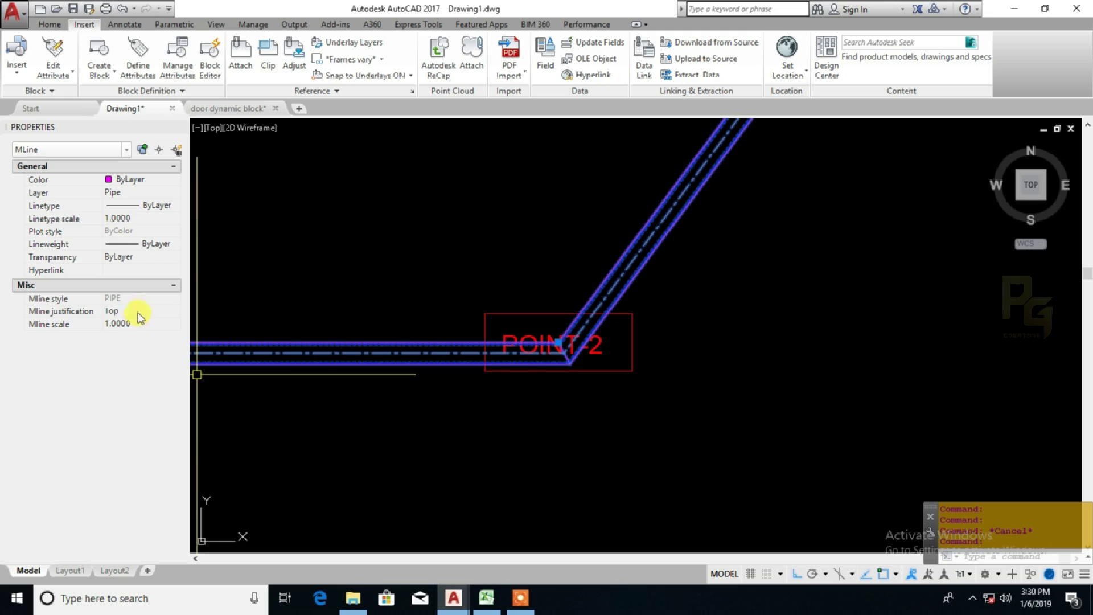
pyautogui.click(135, 337)
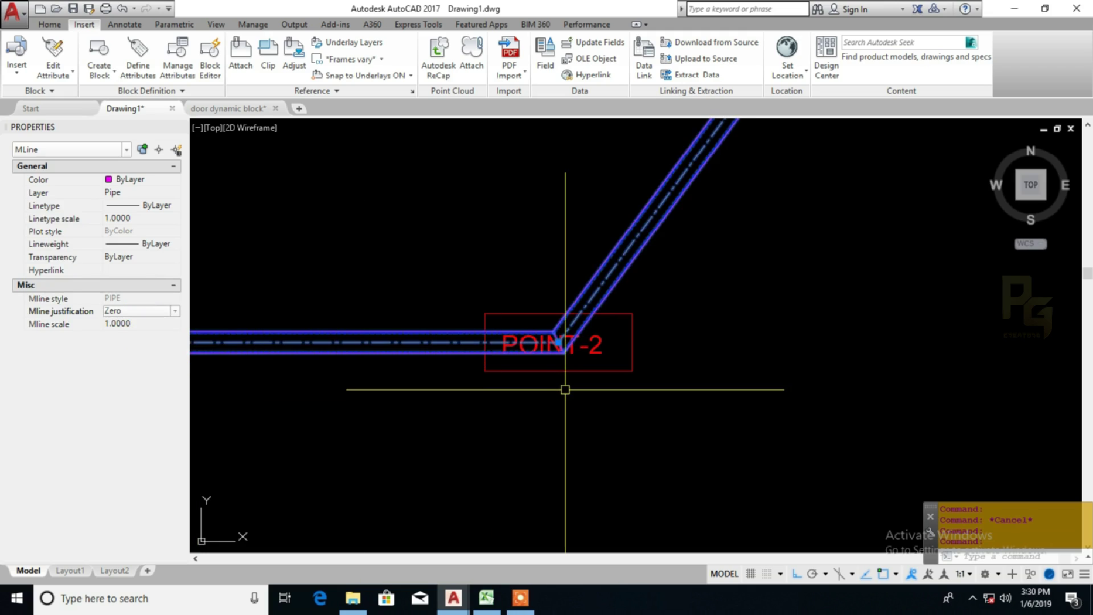
pyautogui.press('Escape')
# - Examine the centred pipe run from POINT-1 to POINT-4 and its vertex positions in the boxes
pyautogui.scroll(-2, 587, 382)
pyautogui.moveTo(632, 388); pyautogui.dragTo(576, 507, button='middle')
pyautogui.moveTo(679, 328)
pyautogui.mouseDown(button='middle')
pyautogui.moveTo(711, 437)
pyautogui.moveTo(752, 254)
pyautogui.mouseUp(button='middle')
pyautogui.scroll(-2, 752, 306)
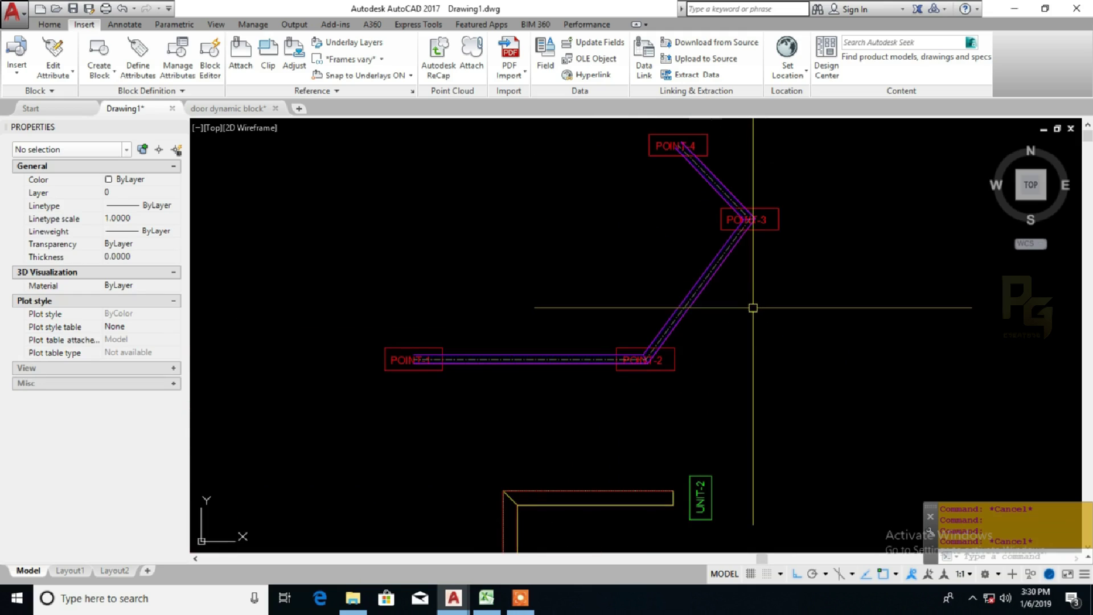
pyautogui.scroll(3, 433, 381)
pyautogui.scroll(-3, 459, 370)
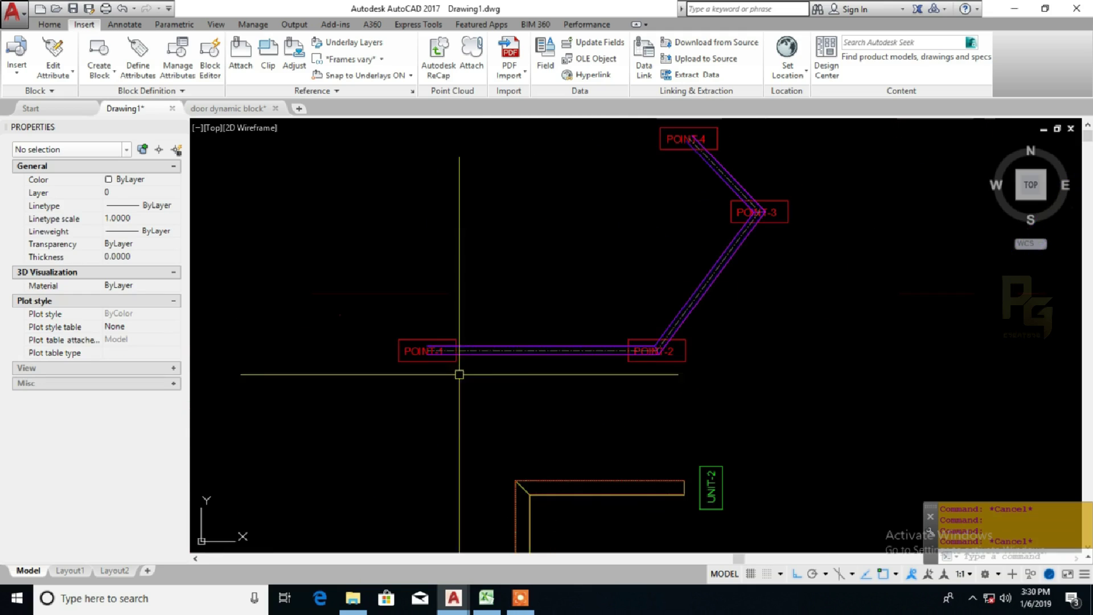
pyautogui.click(566, 355)
pyautogui.moveTo(574, 380); pyautogui.dragTo(563, 383, button='middle')
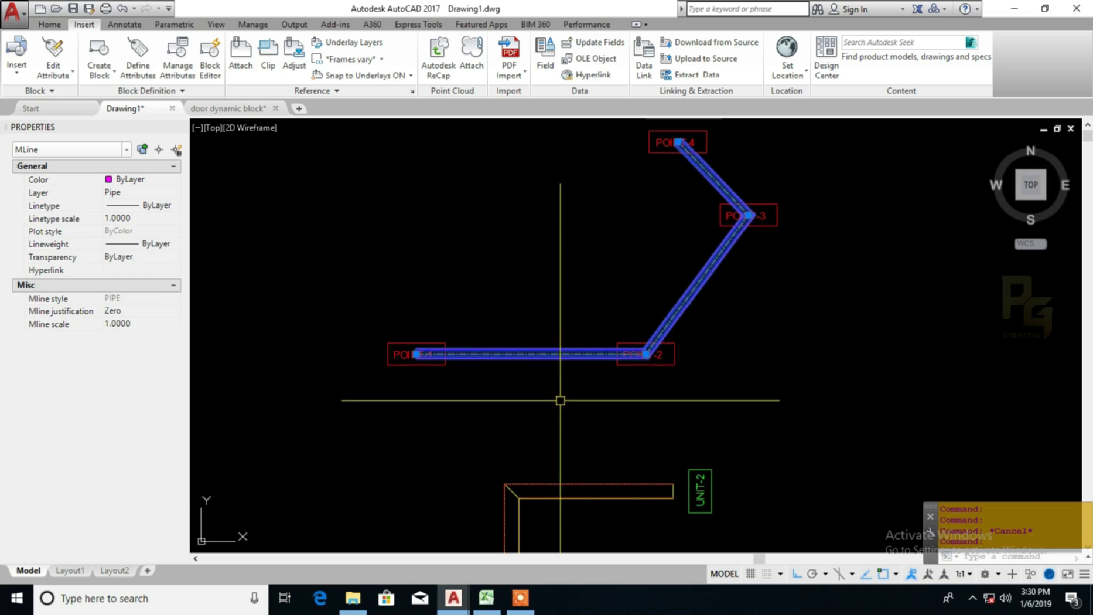
pyautogui.press('Escape')
# - Add a linear dimension across the horizontal pipe run between its two outer lines
pyautogui.scroll(5, 561, 361)
pyautogui.write('DIMLI')
pyautogui.press('Return')
pyautogui.scroll(3, 565, 356)
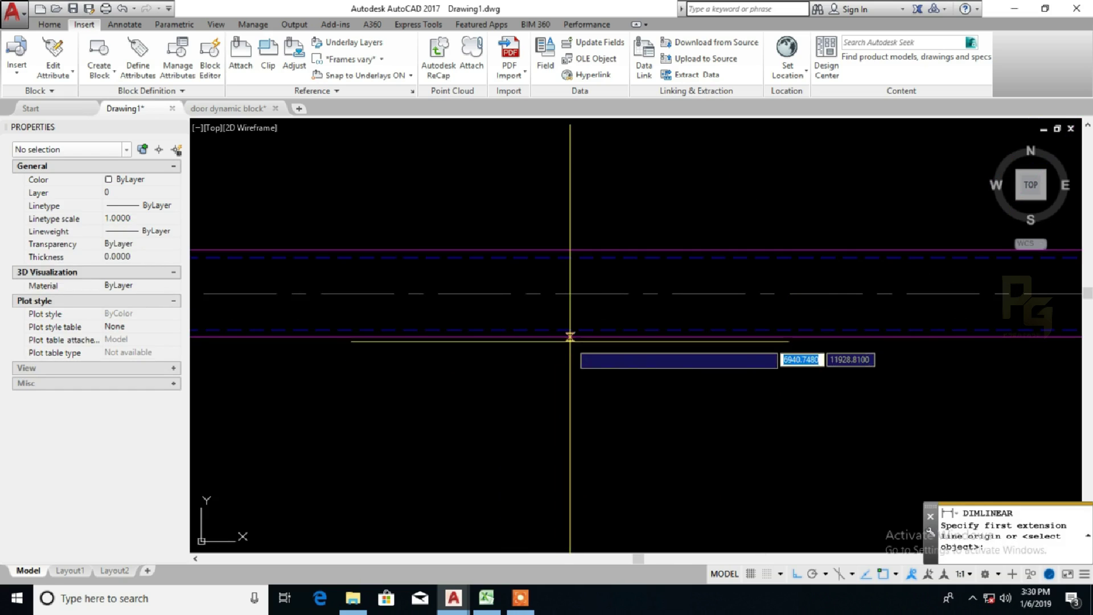
pyautogui.click(570, 337)
pyautogui.click(570, 250)
pyautogui.click(406, 266)
# - Add a linear dimension from the horizontal pipe's centreline to its upper outer line
pyautogui.press('Return')
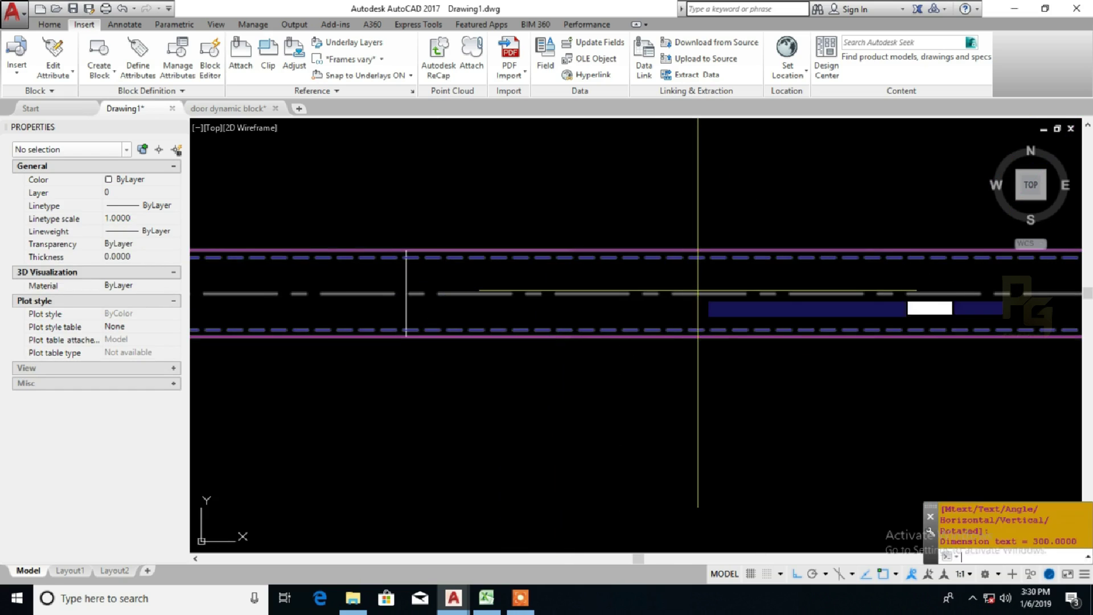
pyautogui.click(700, 293)
pyautogui.click(701, 250)
pyautogui.click(813, 285)
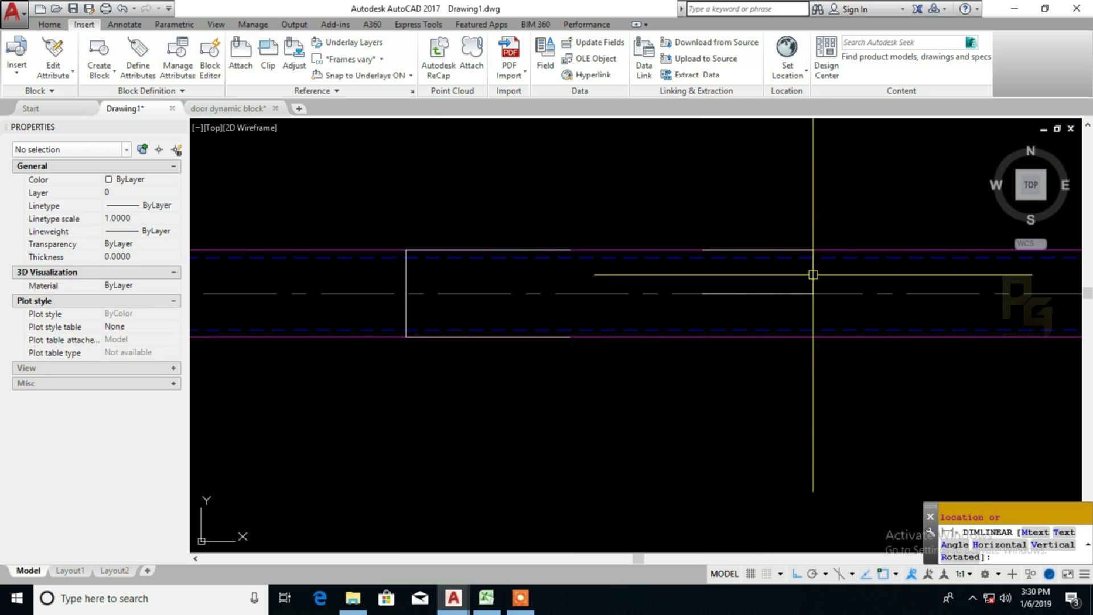
# - Add a linear dimension from the horizontal pipe's upper inner dashed line to its centreline
pyautogui.press('Return')
pyautogui.click(847, 257)
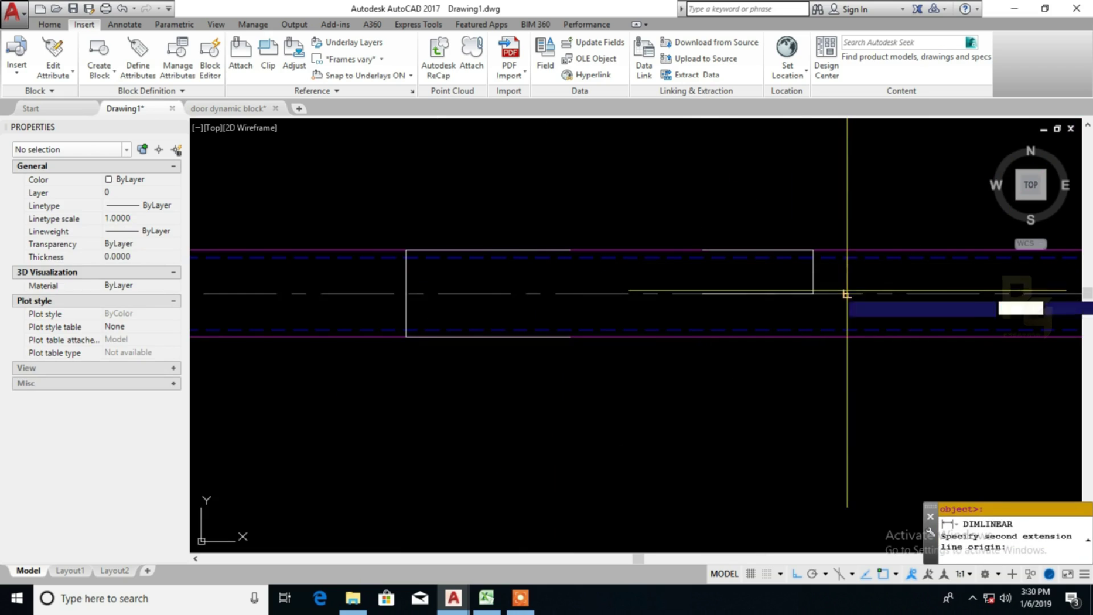
pyautogui.click(847, 294)
pyautogui.click(888, 279)
# - Match the properties of the duct's existing dimension onto the dimensions on the horizontal pipe run
pyautogui.scroll(-8, 689, 233)
pyautogui.write('ma')
pyautogui.press('Return')
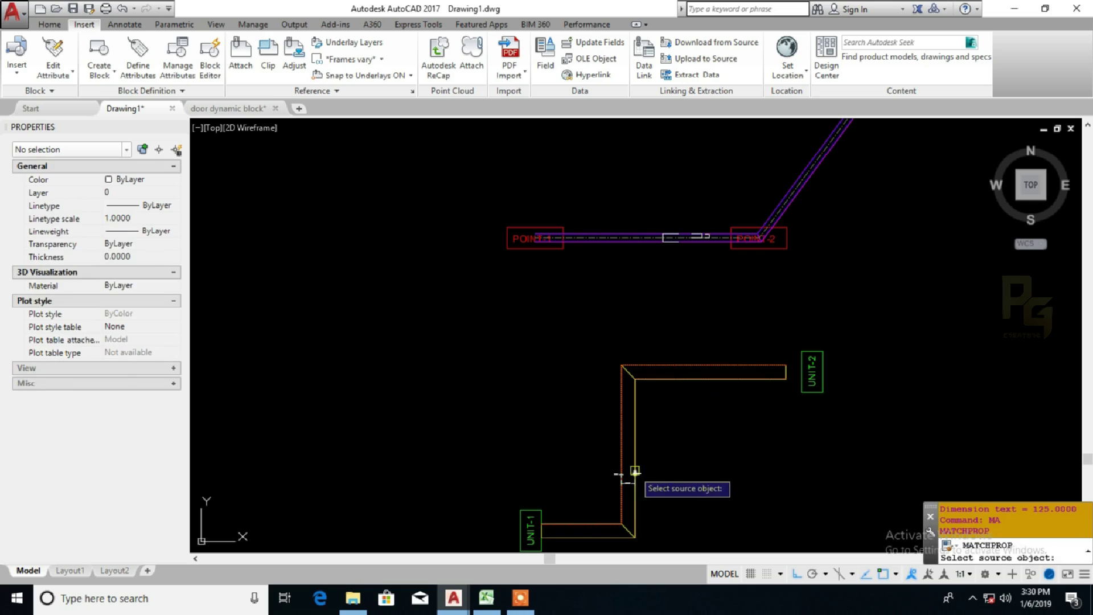
pyautogui.click(644, 472)
pyautogui.click(656, 272)
pyautogui.click(727, 207)
pyautogui.scroll(8, 714, 227)
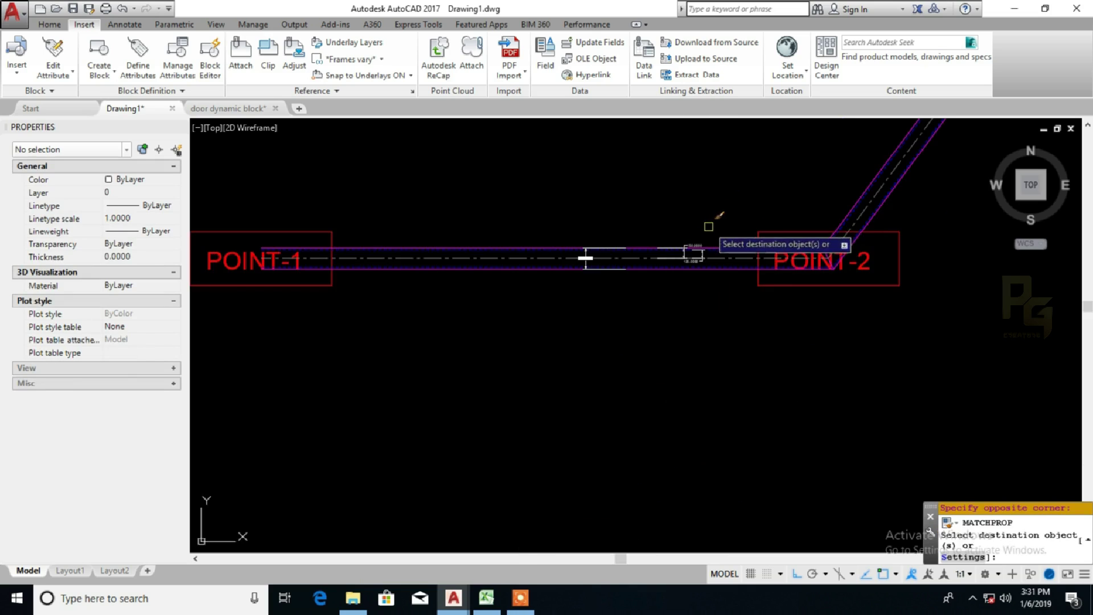
pyautogui.press('Escape')
pyautogui.press('Escape')
# - Examine the full-width, outer-line and inner-line dimensions on the pipe run between POINT-1 and POINT-2
pyautogui.scroll(2, 677, 276)
pyautogui.click(753, 277)
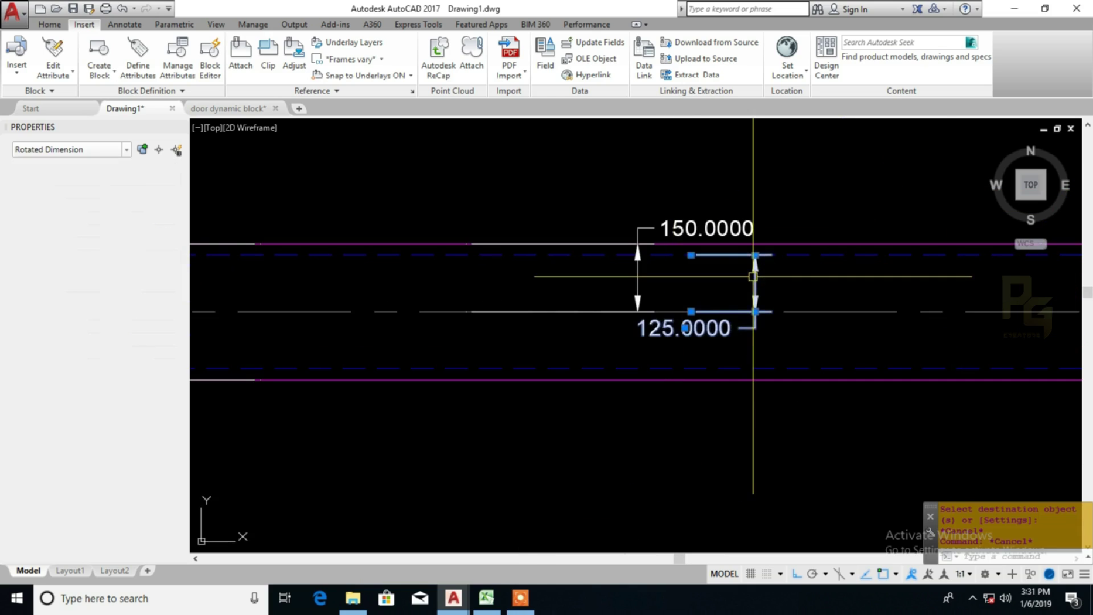
pyautogui.moveTo(646, 303); pyautogui.dragTo(728, 328, button='middle')
pyautogui.press('Escape')
pyautogui.scroll(-3, 748, 307)
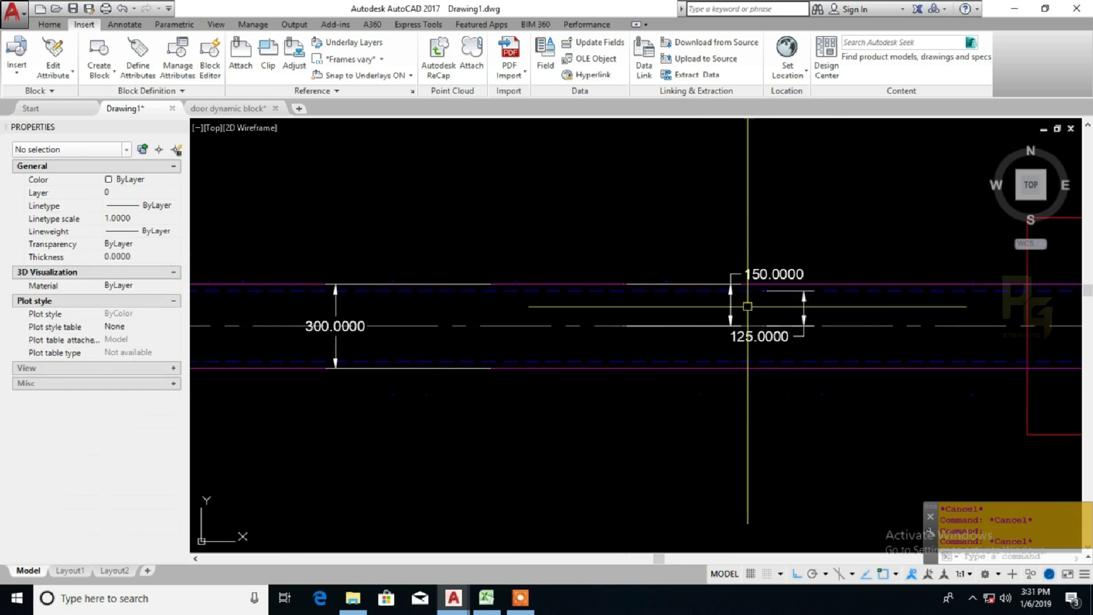
pyautogui.moveTo(561, 311); pyautogui.dragTo(618, 302, button='middle')
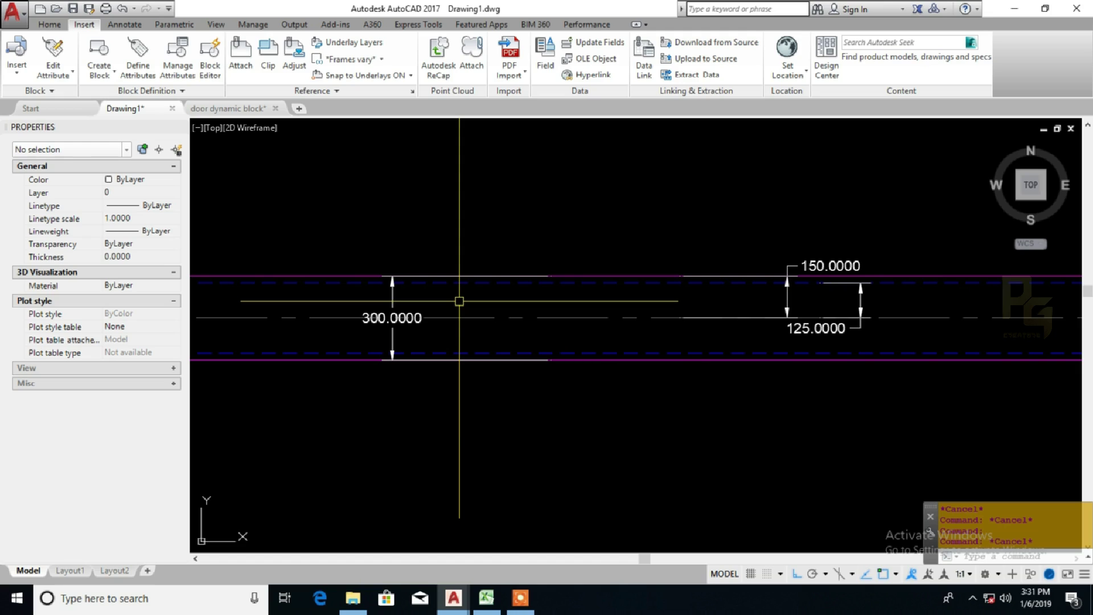
pyautogui.scroll(-2, 458, 308)
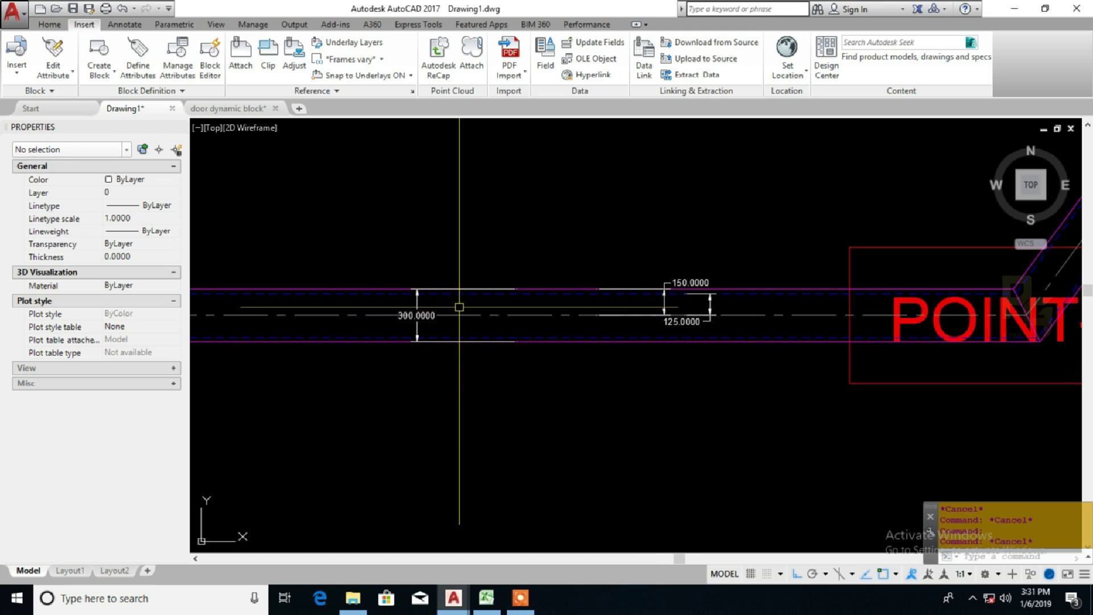
pyautogui.scroll(-2, 471, 292)
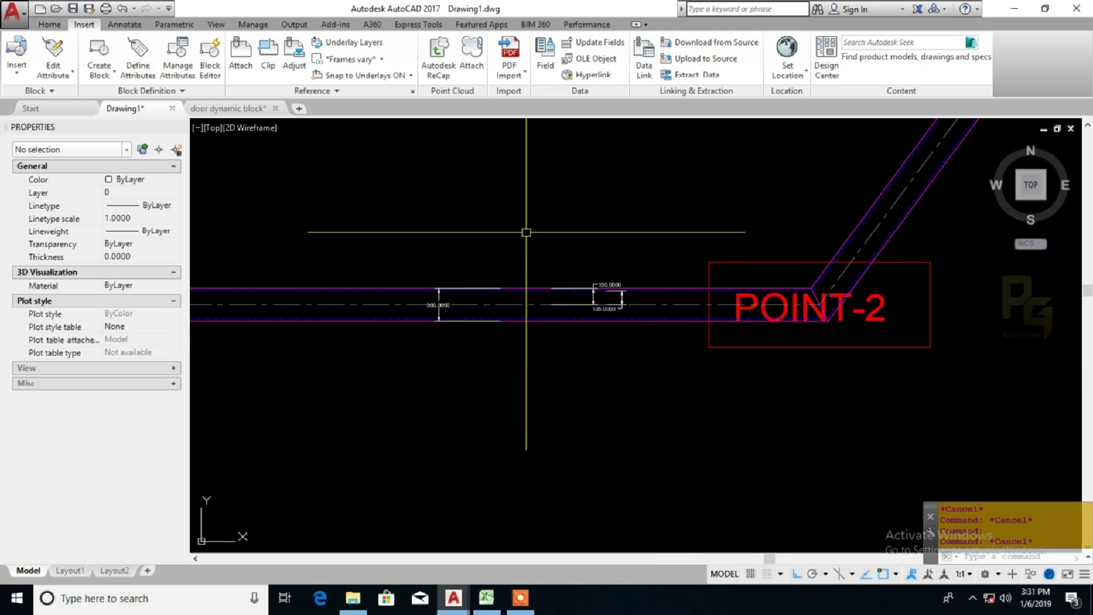
pyautogui.scroll(4, 620, 295)
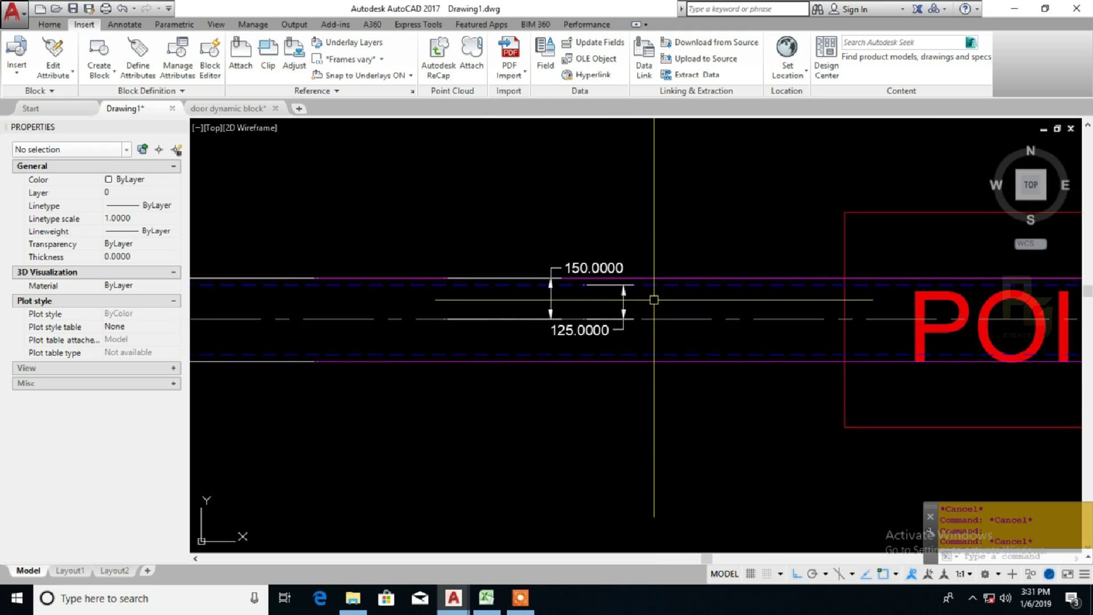
pyautogui.scroll(-3, 654, 300)
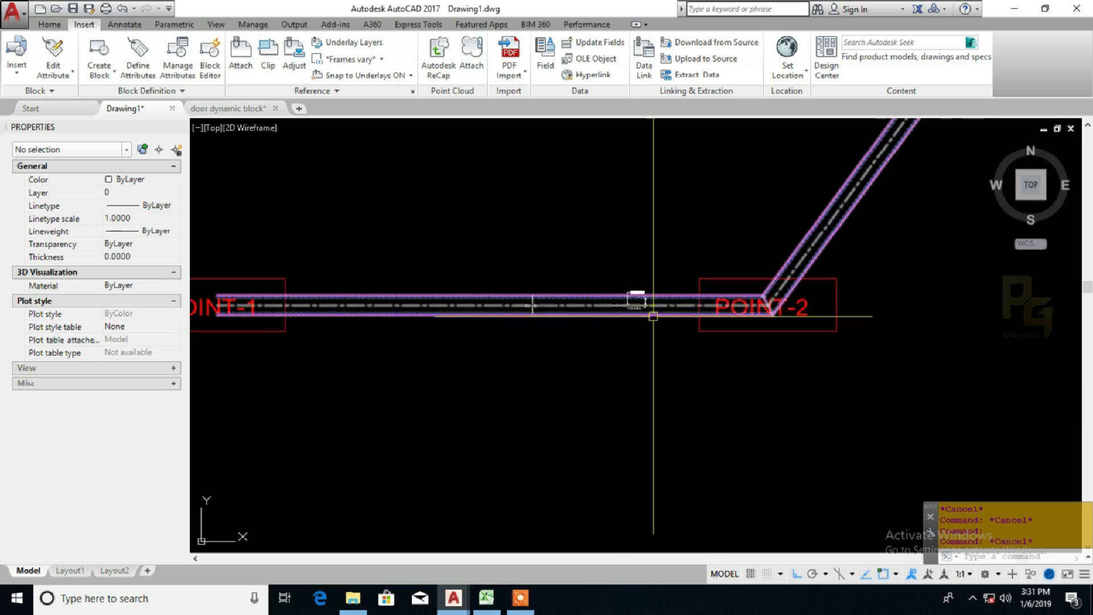
pyautogui.moveTo(591, 358); pyautogui.dragTo(689, 276, button='middle')
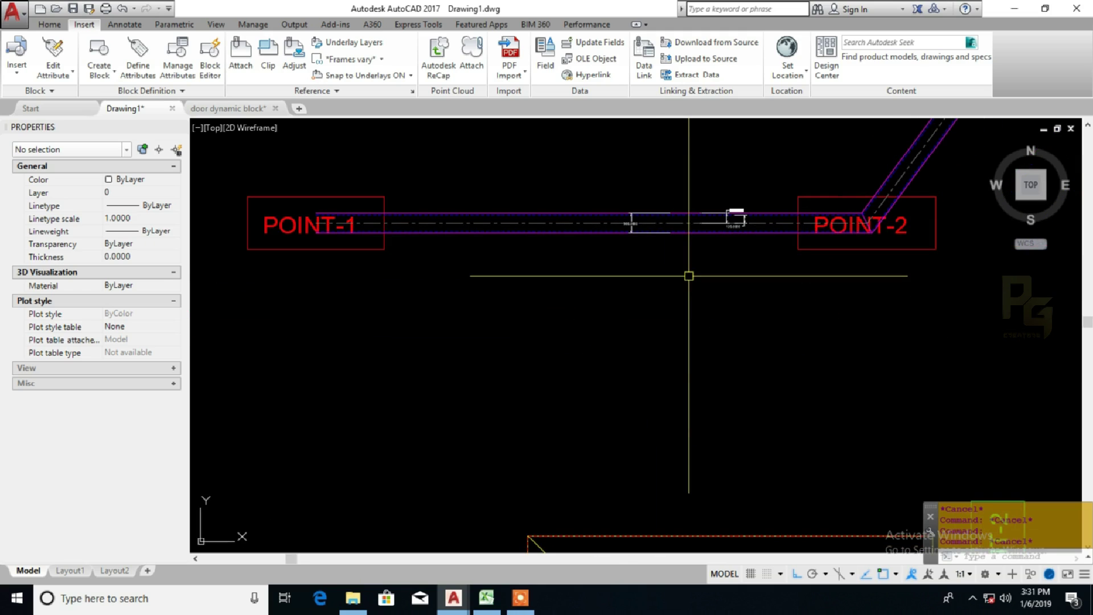
pyautogui.scroll(4, 684, 206)
pyautogui.moveTo(737, 339); pyautogui.dragTo(583, 308, button='middle')
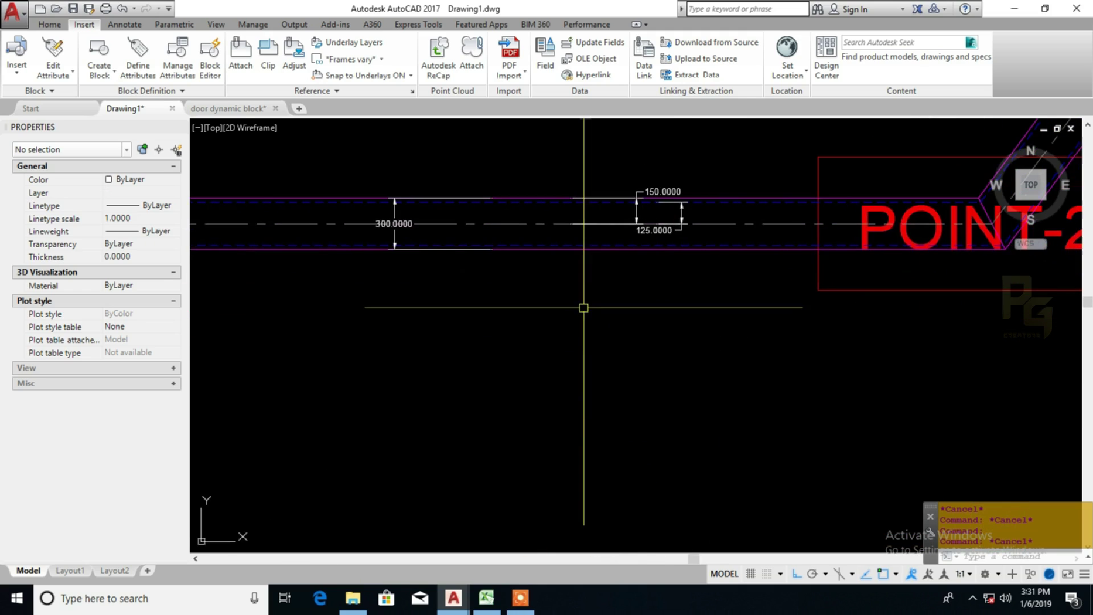
pyautogui.scroll(-2, 592, 302)
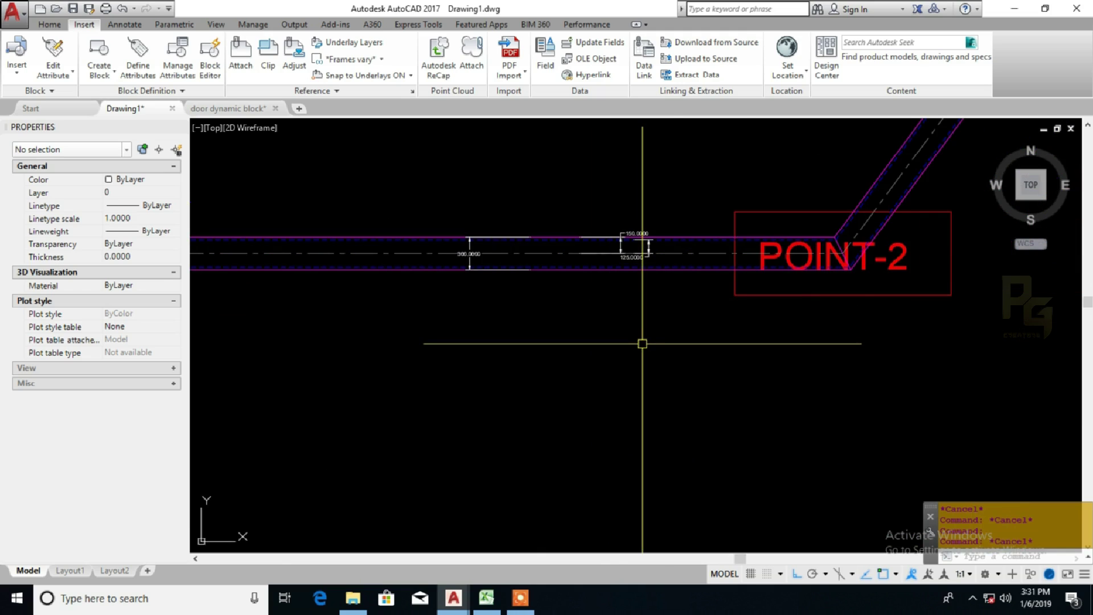
# - Create a new multiline style named BRICKWORK based on STANDARD
pyautogui.write('MLSTYLE')
pyautogui.press('Return')
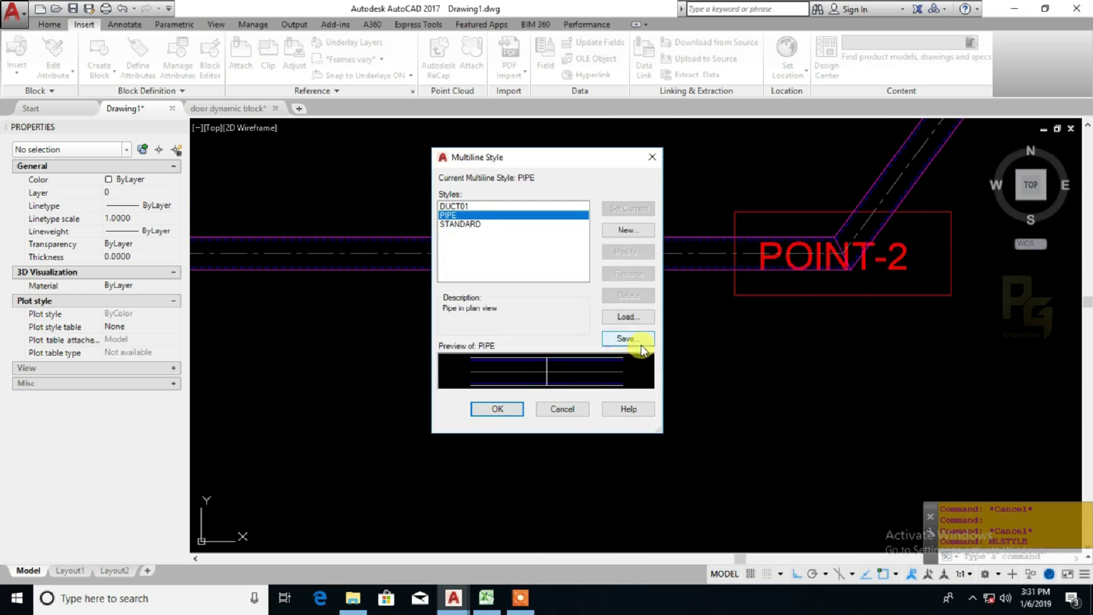
pyautogui.click(455, 225)
pyautogui.click(628, 234)
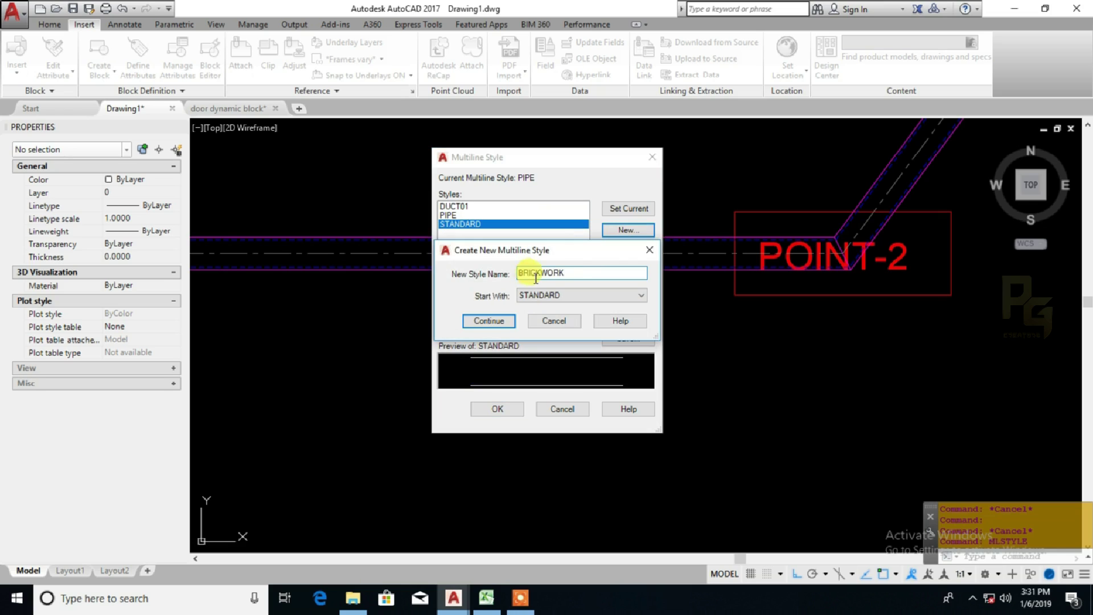
pyautogui.click(489, 320)
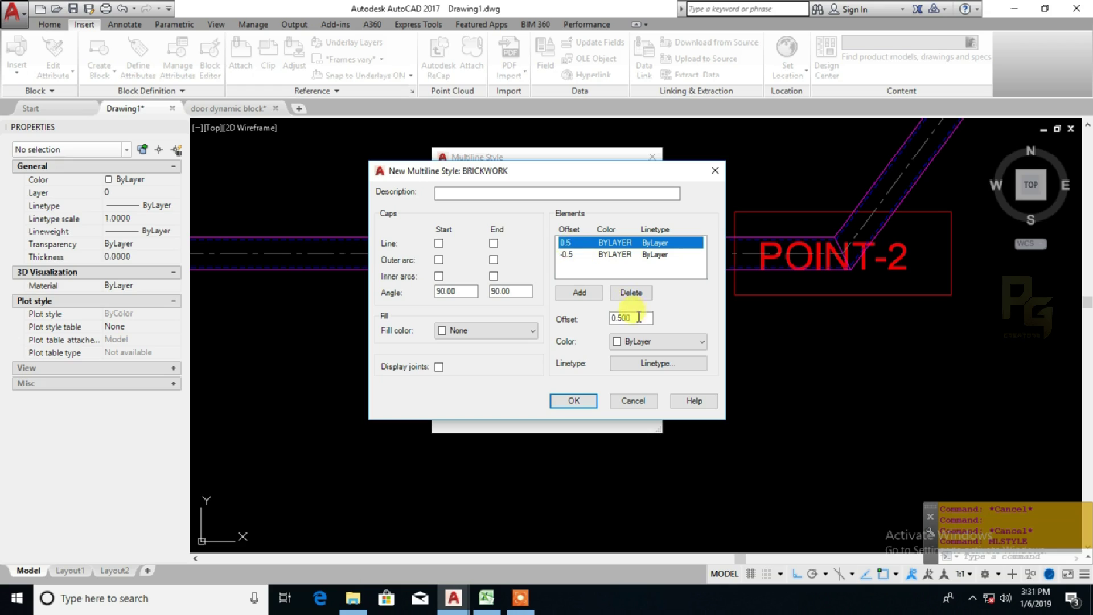
# - Set BRICKWORK's element offsets to 115 and -115 with fill colour 8, and save it as the current multiline style
pyautogui.click(571, 256)
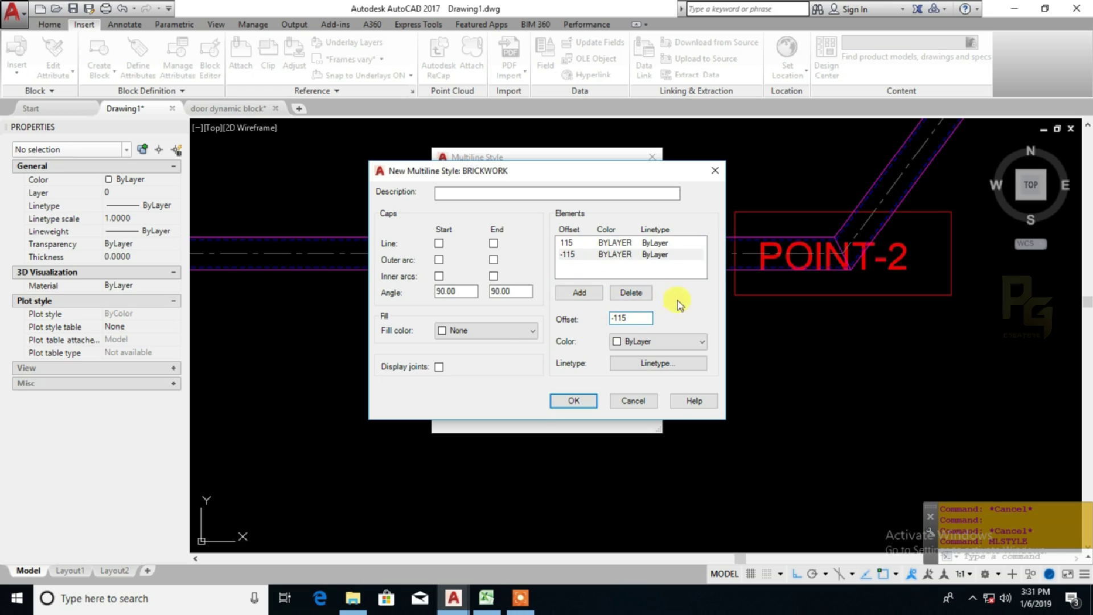
pyautogui.click(484, 332)
pyautogui.click(463, 453)
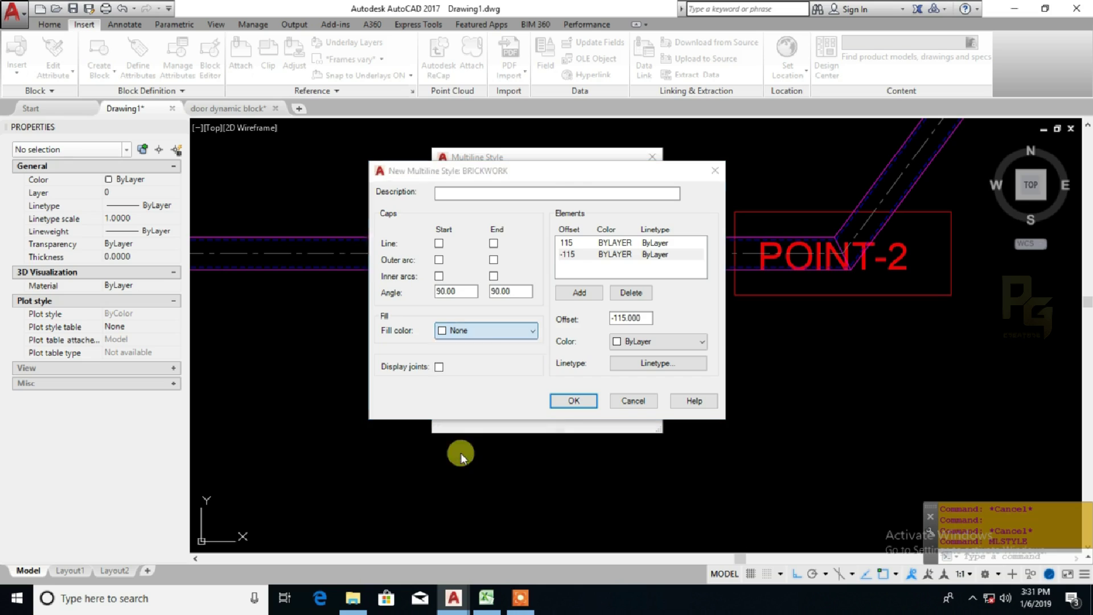
pyautogui.click(428, 340)
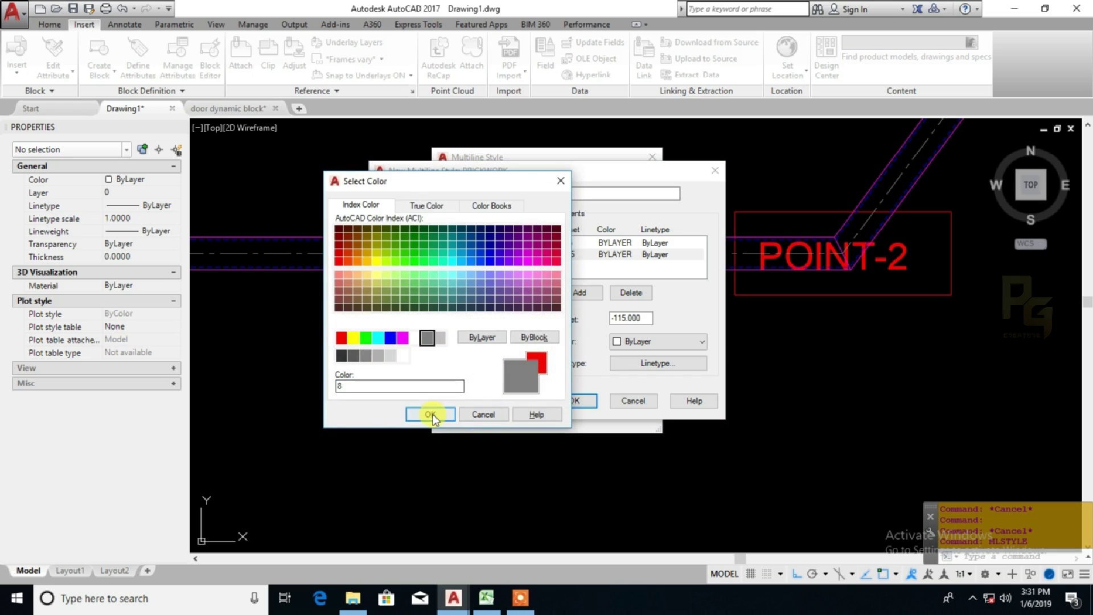
pyautogui.click(432, 414)
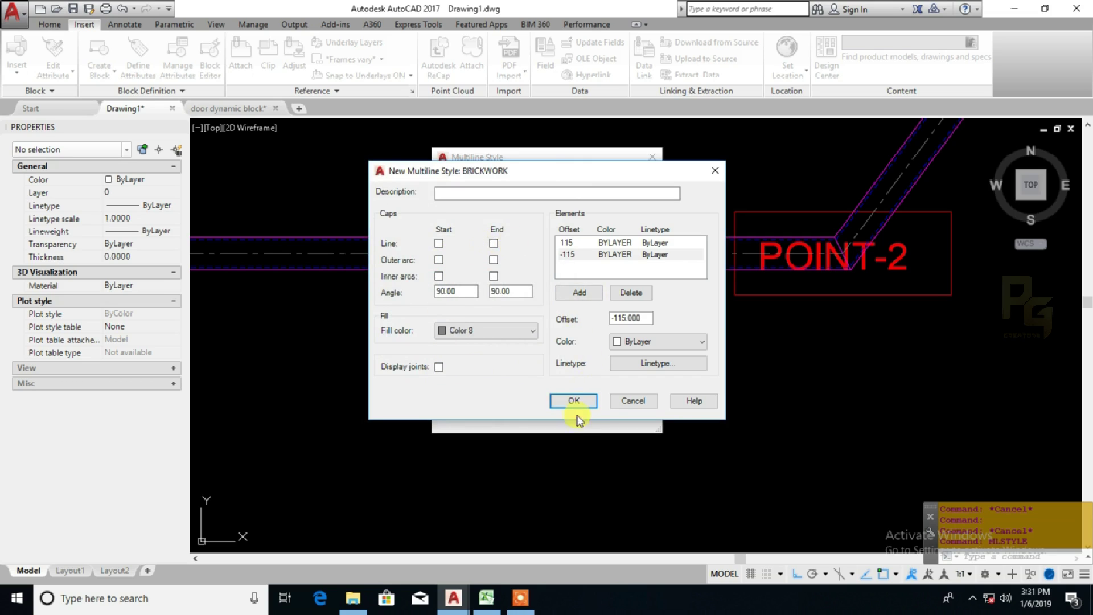
pyautogui.click(574, 401)
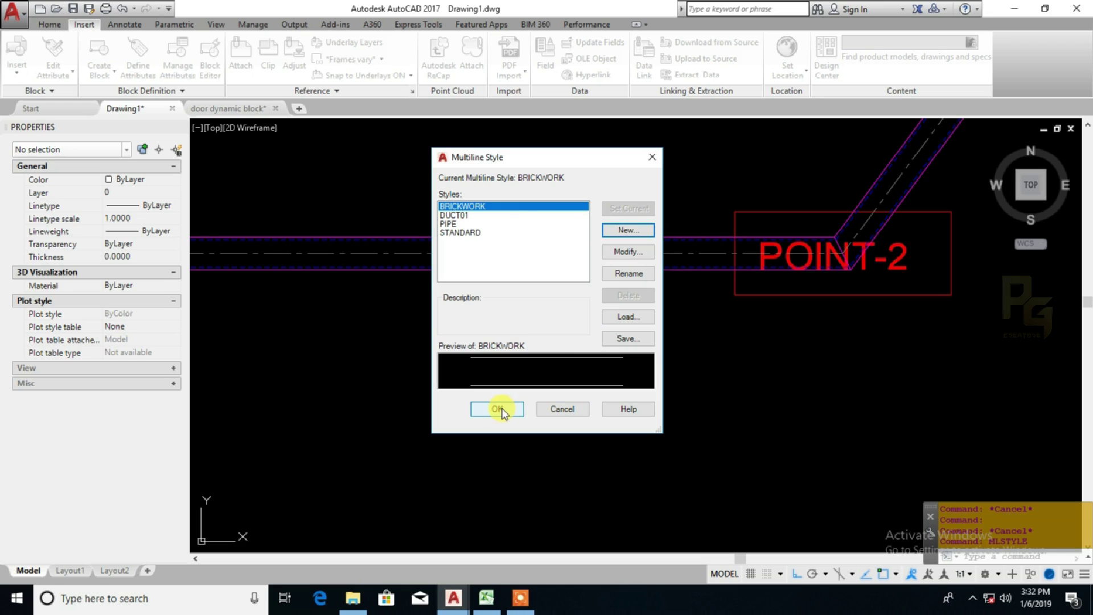
pyautogui.click(497, 409)
# - Draw a stepped BRICKWORK multiline above the pipe run, going up, right, up, left and up
pyautogui.scroll(-7, 604, 339)
pyautogui.moveTo(544, 295); pyautogui.dragTo(544, 366, button='middle')
pyautogui.moveTo(525, 335); pyautogui.dragTo(553, 379, button='middle')
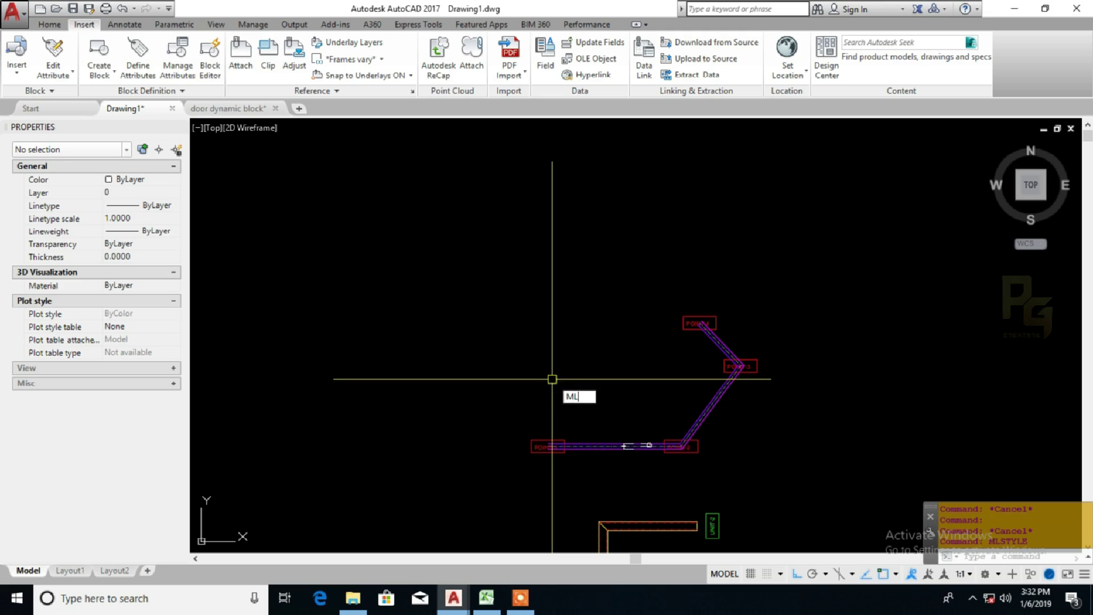
pyautogui.press('Return')
pyautogui.click(509, 348)
pyautogui.click(511, 248)
pyautogui.click(602, 249)
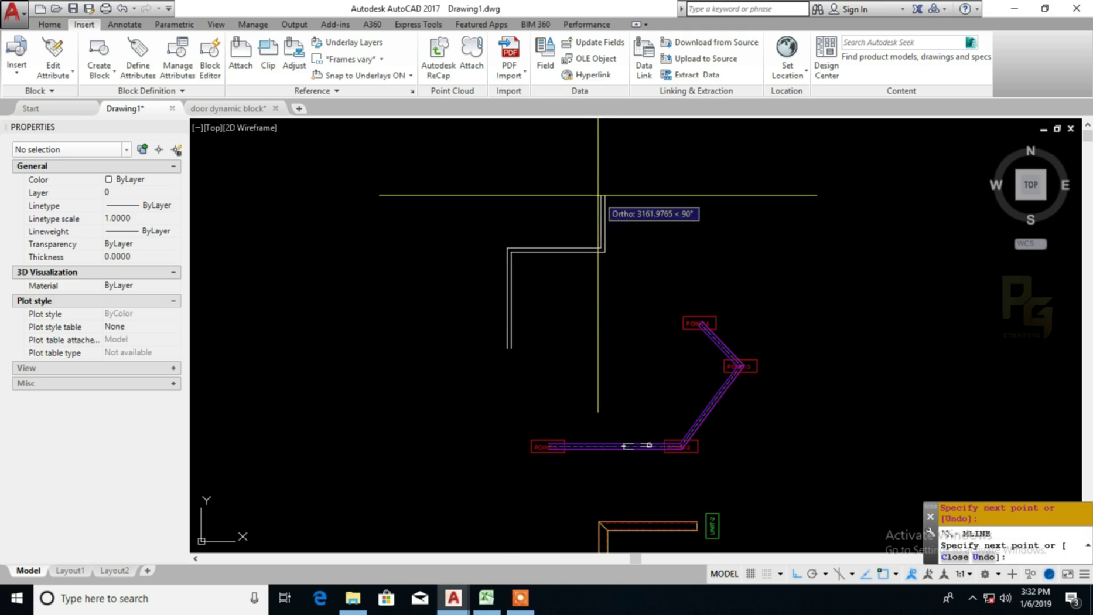
pyautogui.click(599, 196)
pyautogui.rightClick(515, 166)
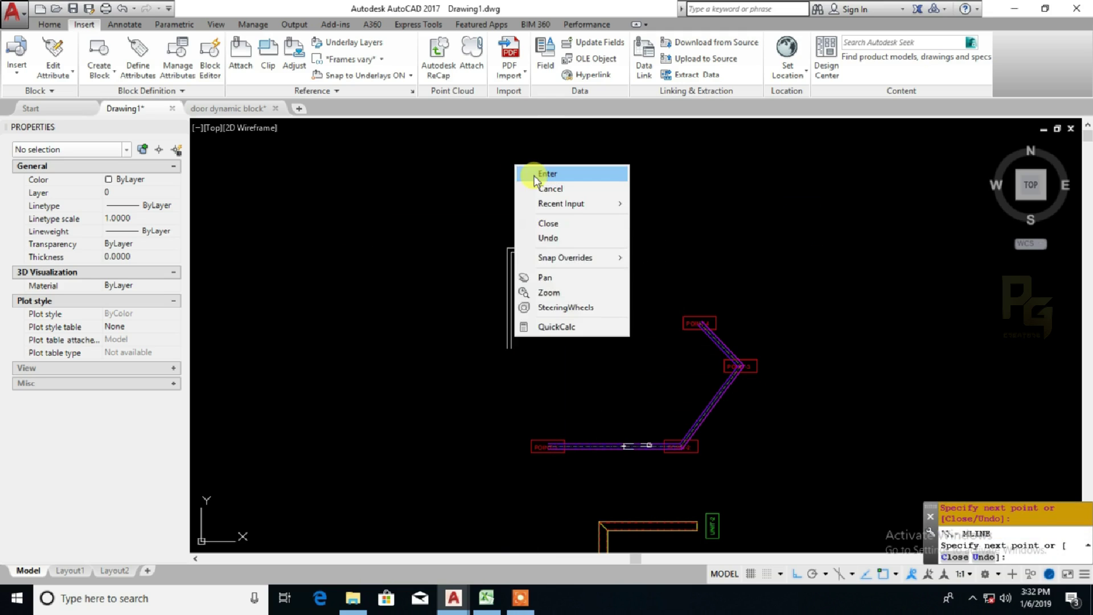
pyautogui.click(536, 180)
pyautogui.scroll(5, 550, 186)
pyautogui.press('Escape')
pyautogui.press('Escape')
# - Move the brickwork multiline to the Pipe layer
pyautogui.moveTo(527, 298); pyautogui.dragTo(603, 121, button='middle')
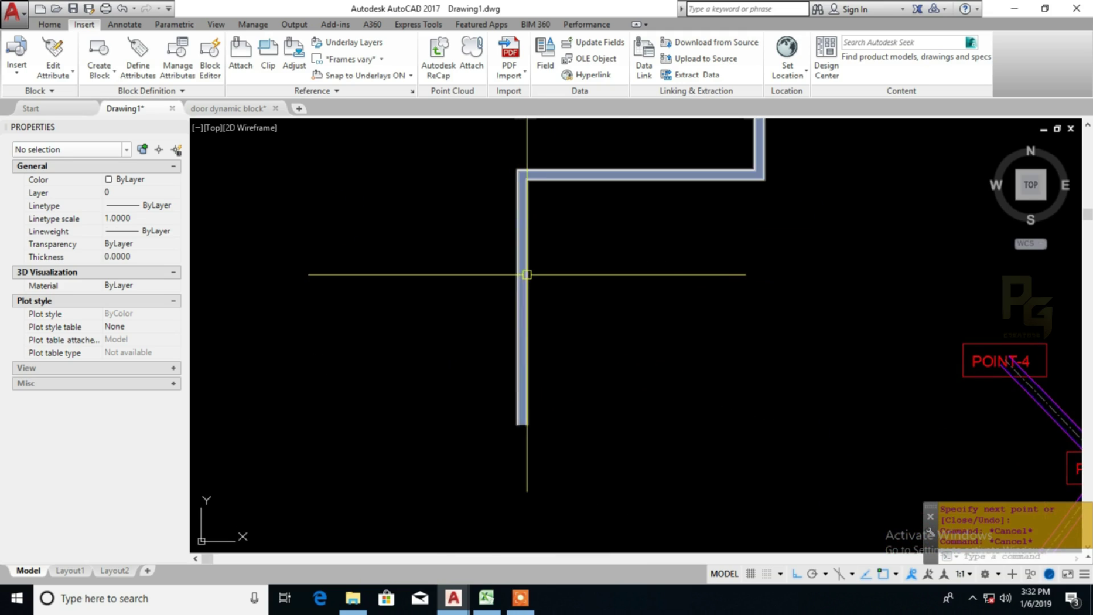
pyautogui.click(527, 274)
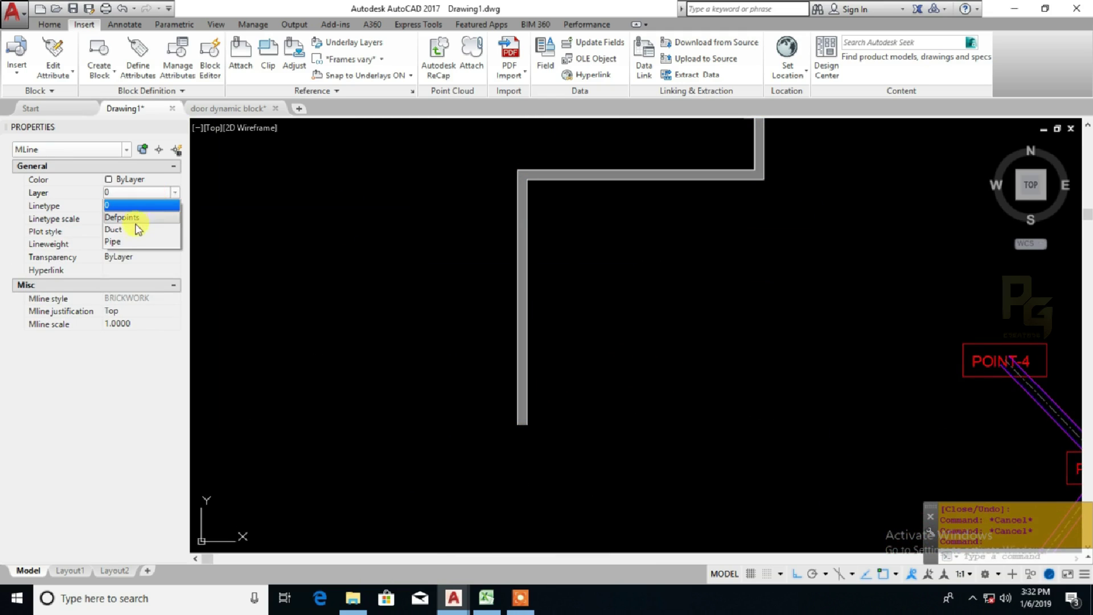
pyautogui.click(132, 248)
pyautogui.press('Escape')
pyautogui.press('Escape')
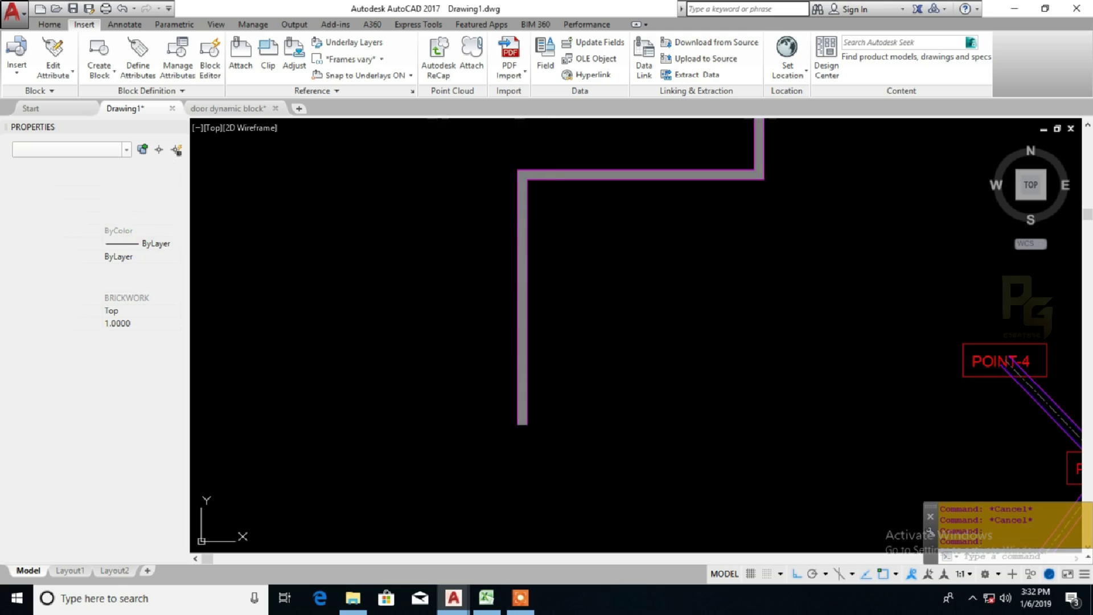
# - Lengthen the brickwork multiline's uppermost vertical segment by moving its end vertex straight up
pyautogui.moveTo(578, 254); pyautogui.dragTo(458, 389, button='middle')
pyautogui.moveTo(677, 346)
pyautogui.mouseDown(button='middle')
pyautogui.moveTo(687, 487)
pyautogui.moveTo(702, 370)
pyautogui.mouseUp(button='middle')
pyautogui.scroll(-2, 661, 259)
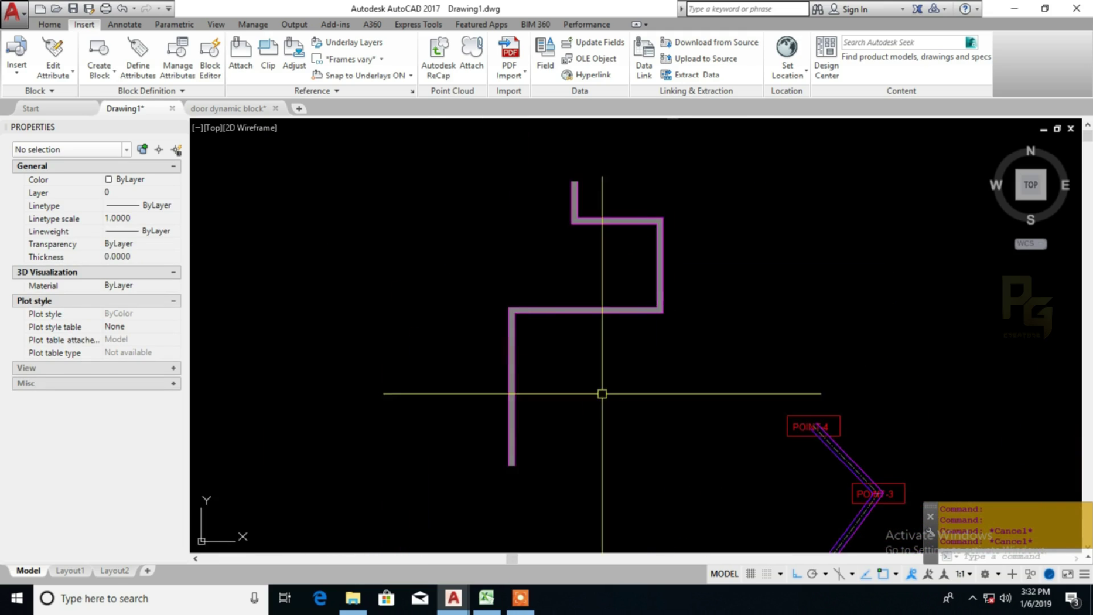
pyautogui.scroll(4, 509, 481)
pyautogui.click(515, 443)
pyautogui.scroll(-3, 544, 277)
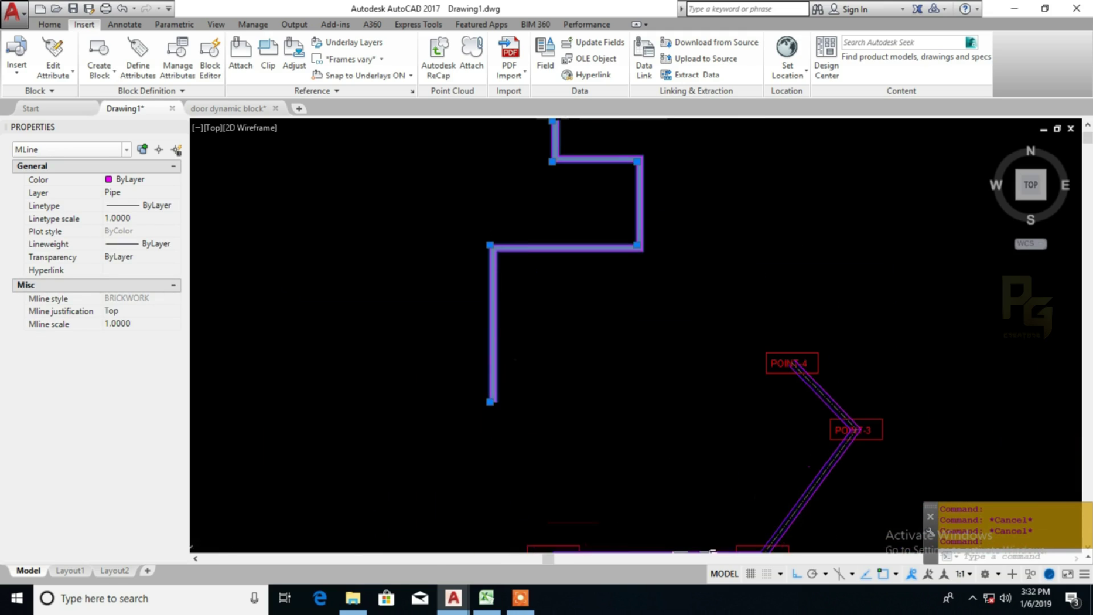
pyautogui.moveTo(597, 197); pyautogui.dragTo(589, 282, button='middle')
pyautogui.click(547, 203)
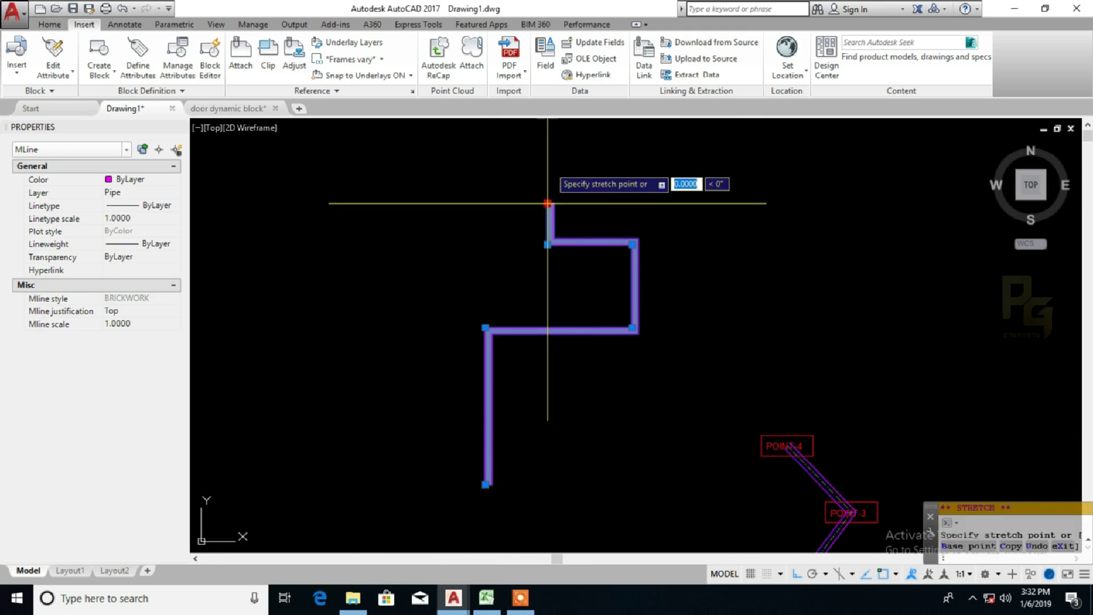
pyautogui.click(548, 161)
pyautogui.press('Escape')
# - Stretch the brickwork multiline's uppermost vertical segment a short distance to the right
pyautogui.write('s')
pyautogui.press('Return')
pyautogui.click(571, 149)
pyautogui.click(511, 311)
pyautogui.press('Return')
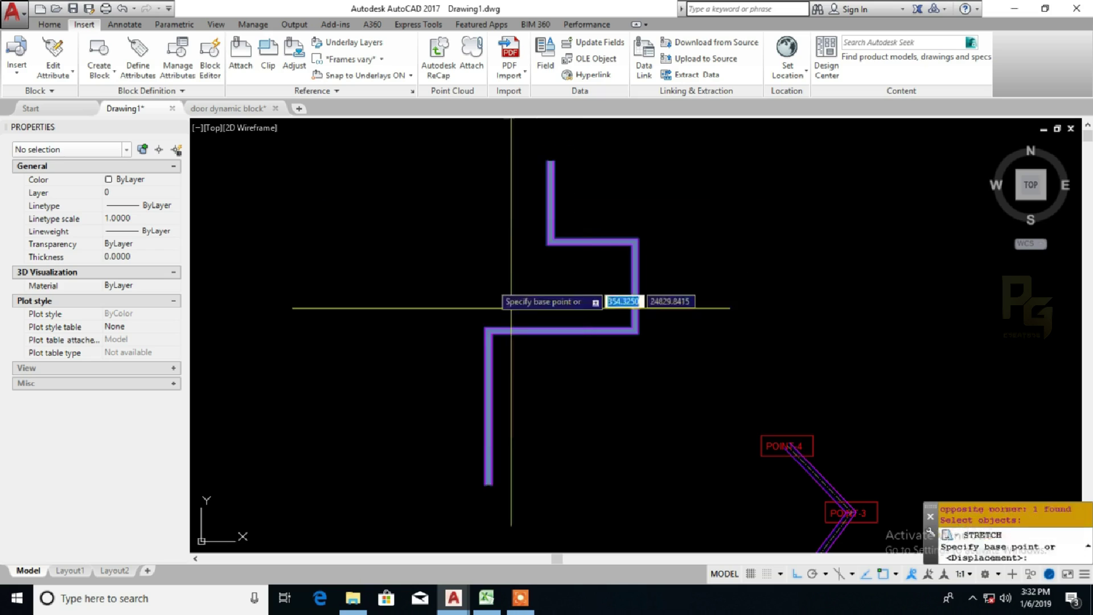
pyautogui.click(511, 308)
pyautogui.click(528, 279)
# - Stretch the brickwork multiline's upper horizontal segment a short distance downward
pyautogui.press('Return')
pyautogui.click(668, 264)
pyautogui.click(540, 230)
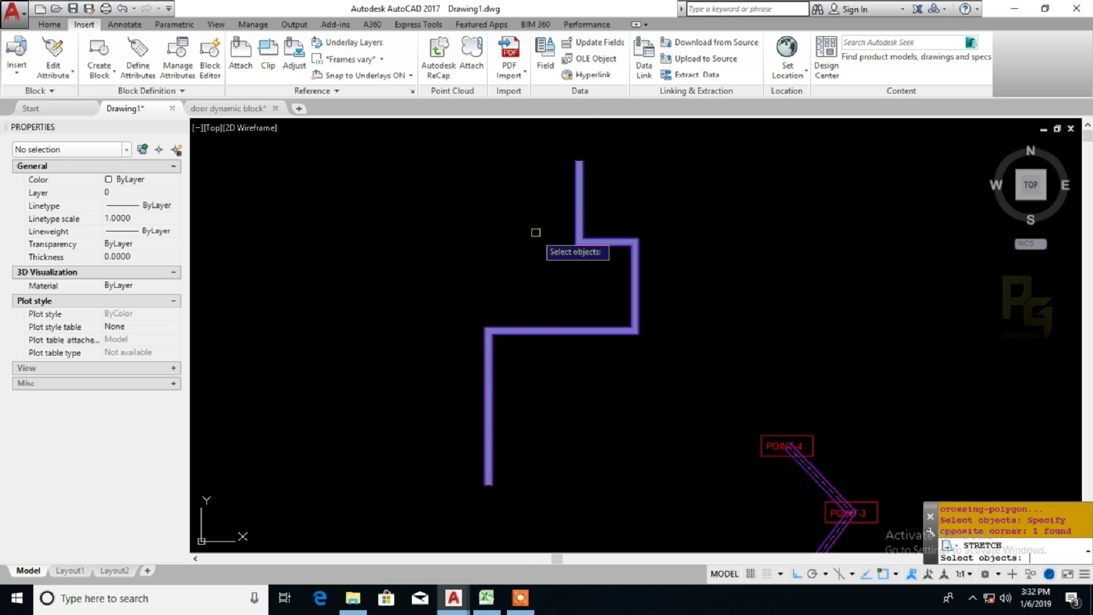
pyautogui.press('Return')
pyautogui.click(537, 240)
pyautogui.click(537, 266)
# - Stretch the brickwork multiline's rightmost vertical segment a short distance to the right
pyautogui.press('Return')
pyautogui.click(655, 348)
pyautogui.click(612, 224)
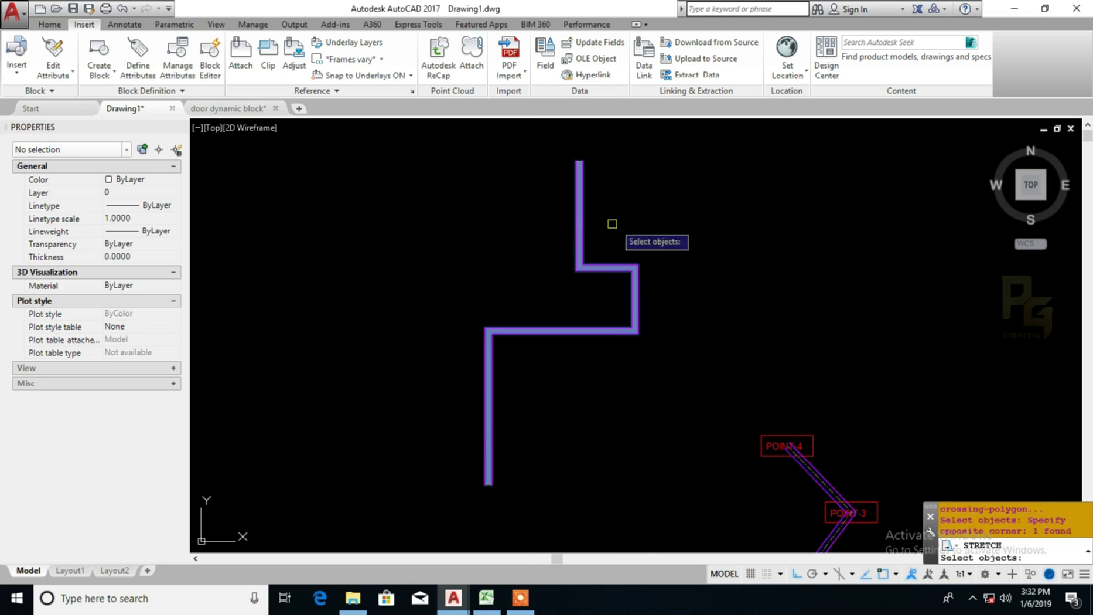
pyautogui.press('Return')
pyautogui.click(640, 232)
pyautogui.click(655, 232)
pyautogui.moveTo(680, 335)
pyautogui.mouseDown(button='middle')
pyautogui.moveTo(676, 315)
pyautogui.moveTo(637, 302)
pyautogui.moveTo(628, 311)
pyautogui.moveTo(596, 274)
pyautogui.mouseUp(button='middle')
pyautogui.scroll(-2, 675, 315)
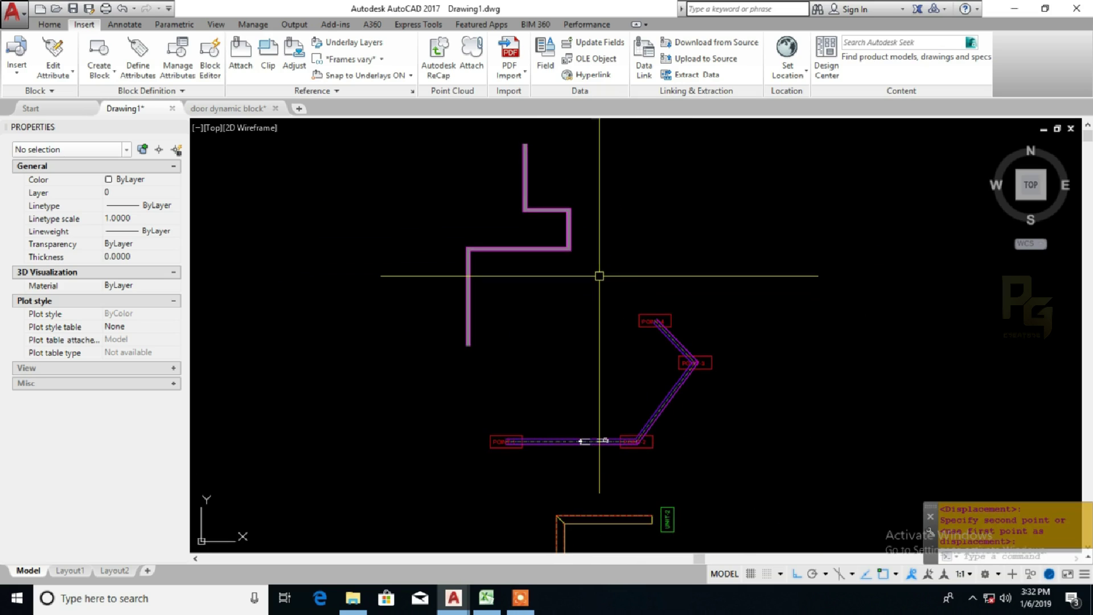
pyautogui.moveTo(602, 322); pyautogui.dragTo(589, 294, button='middle')
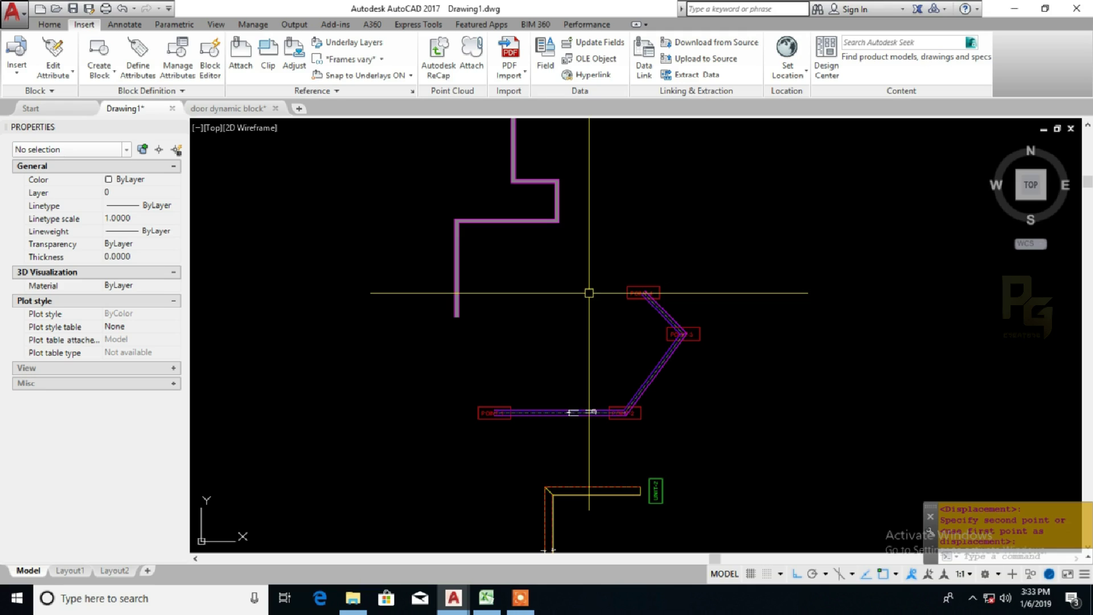
pyautogui.moveTo(571, 359); pyautogui.dragTo(564, 245, button='middle')
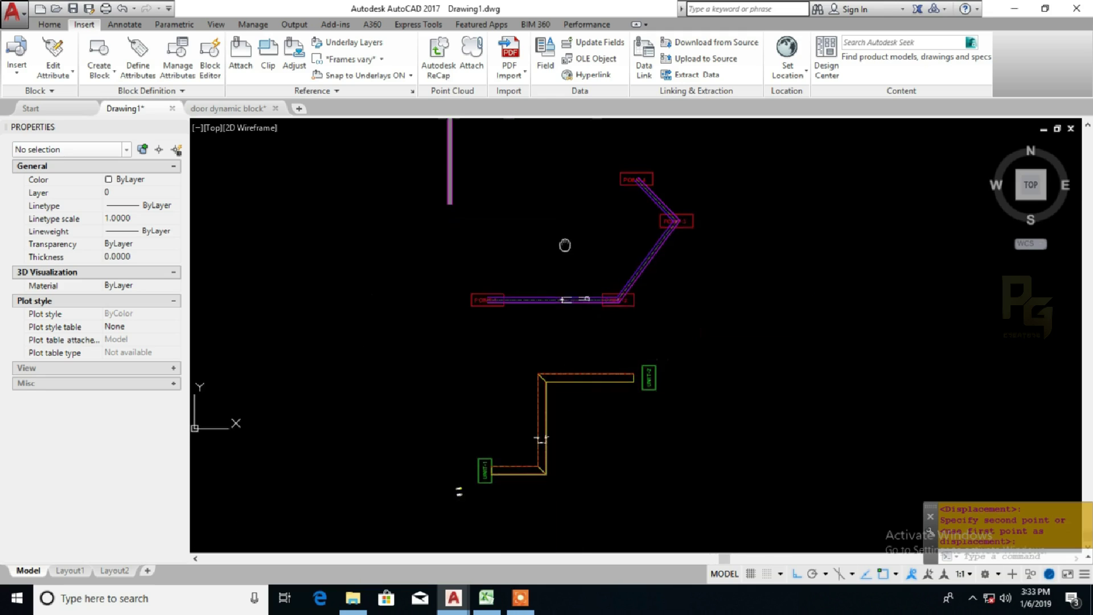
pyautogui.scroll(4, 574, 308)
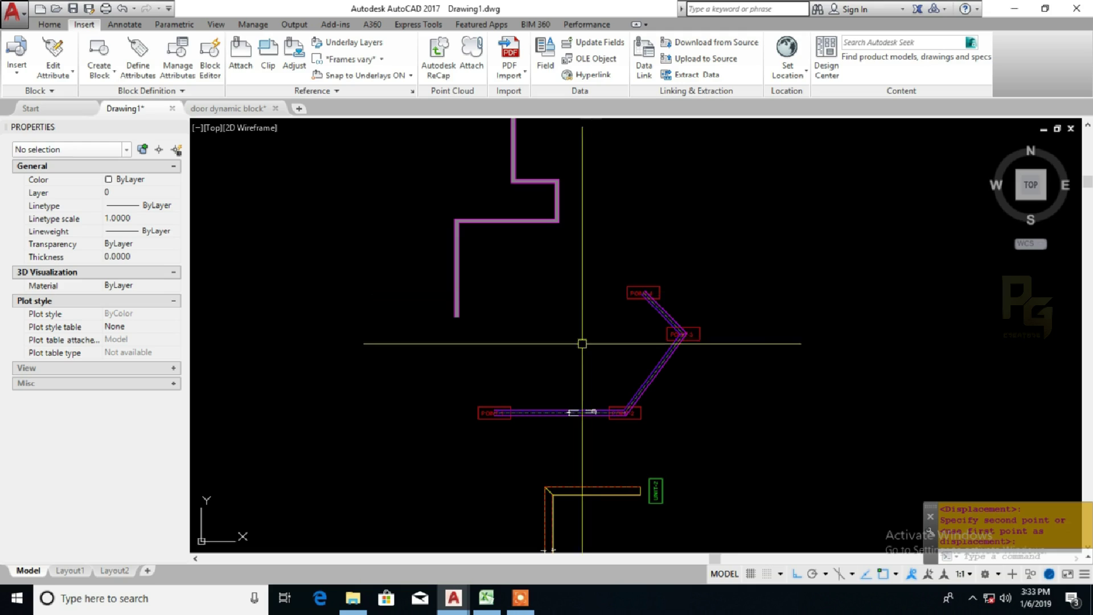
pyautogui.moveTo(579, 404); pyautogui.dragTo(571, 289, button='middle')
pyautogui.scroll(3, 578, 300)
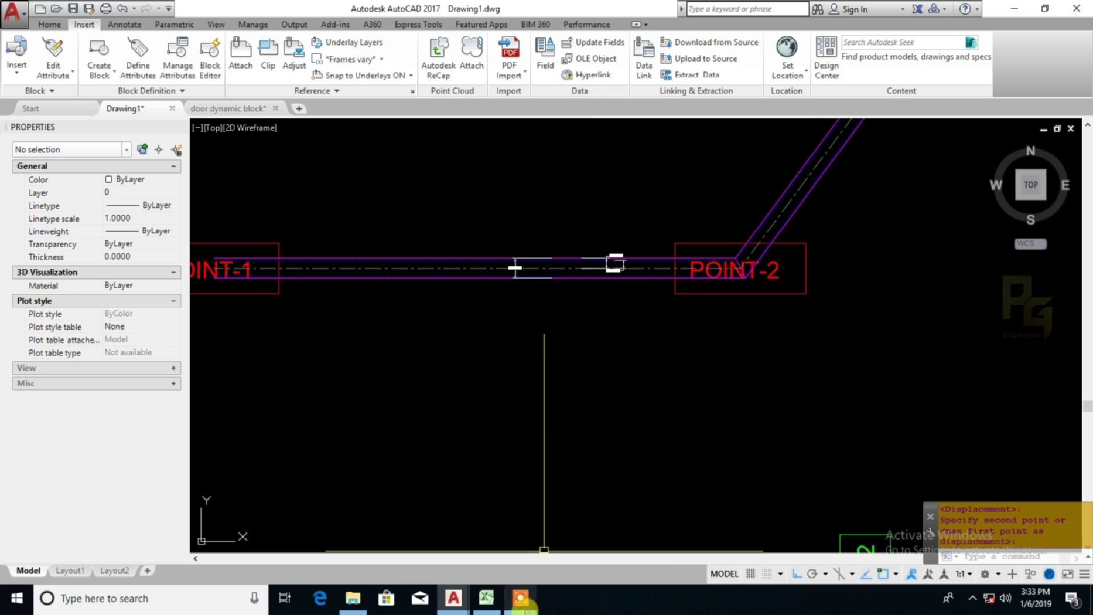
pyautogui.click(521, 599)
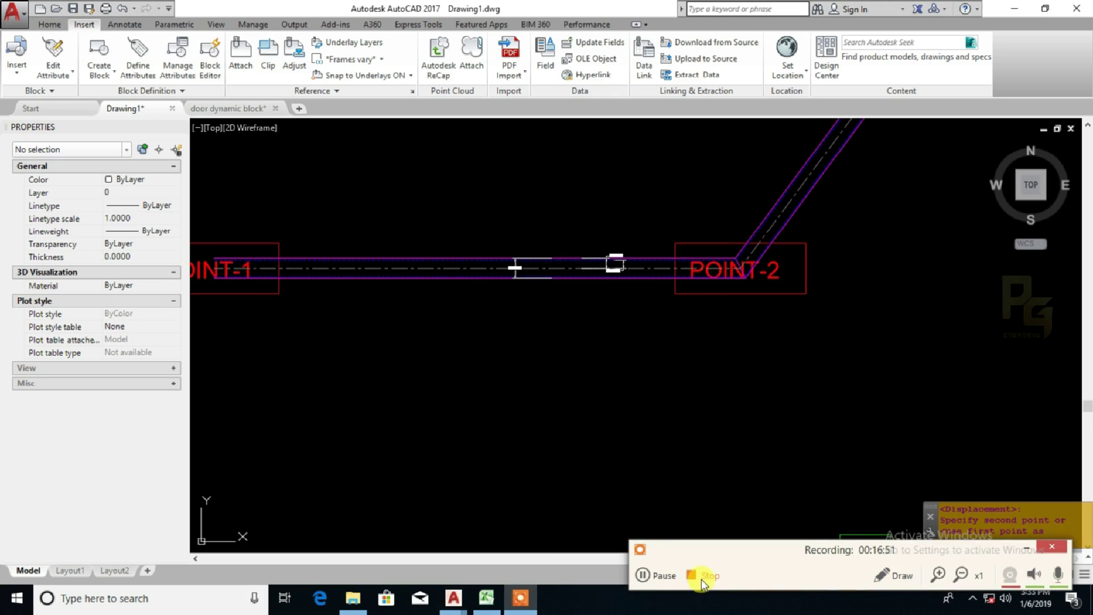